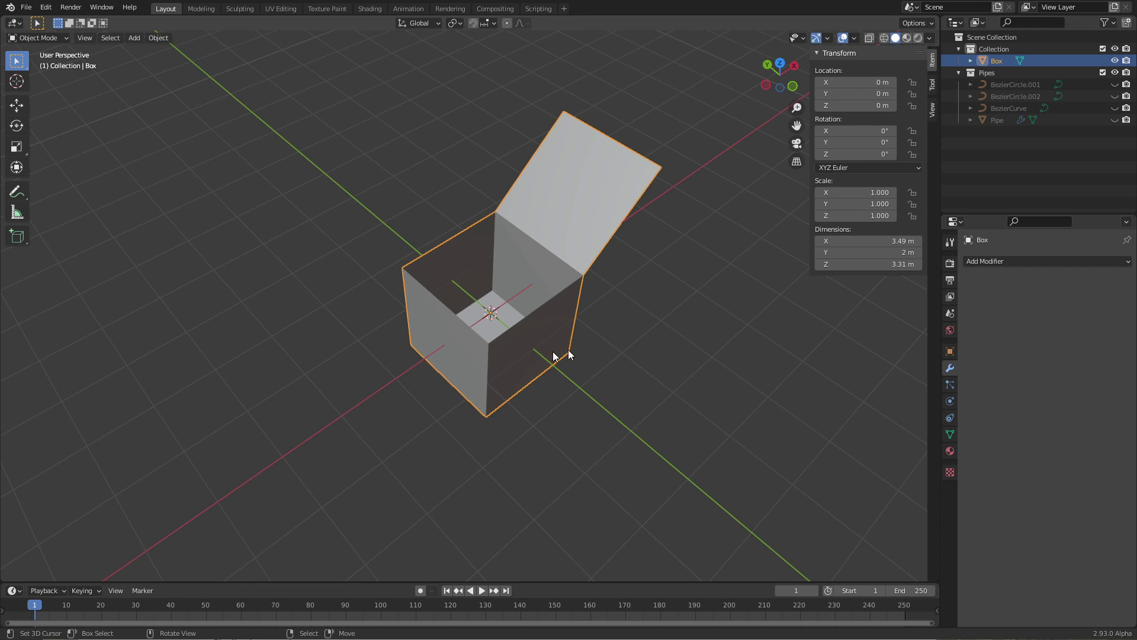
- Orbit the viewport around the open-lid box to see it from the side and from above
middle_drag(549, 409, 553, 312)
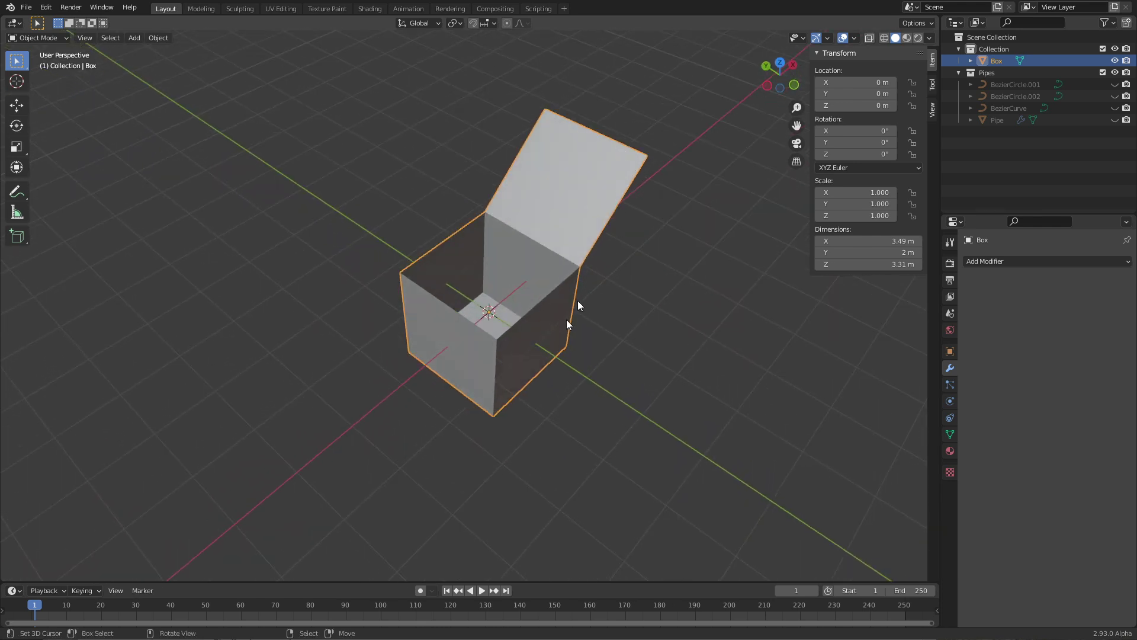
middle_drag(567, 325, 532, 350)
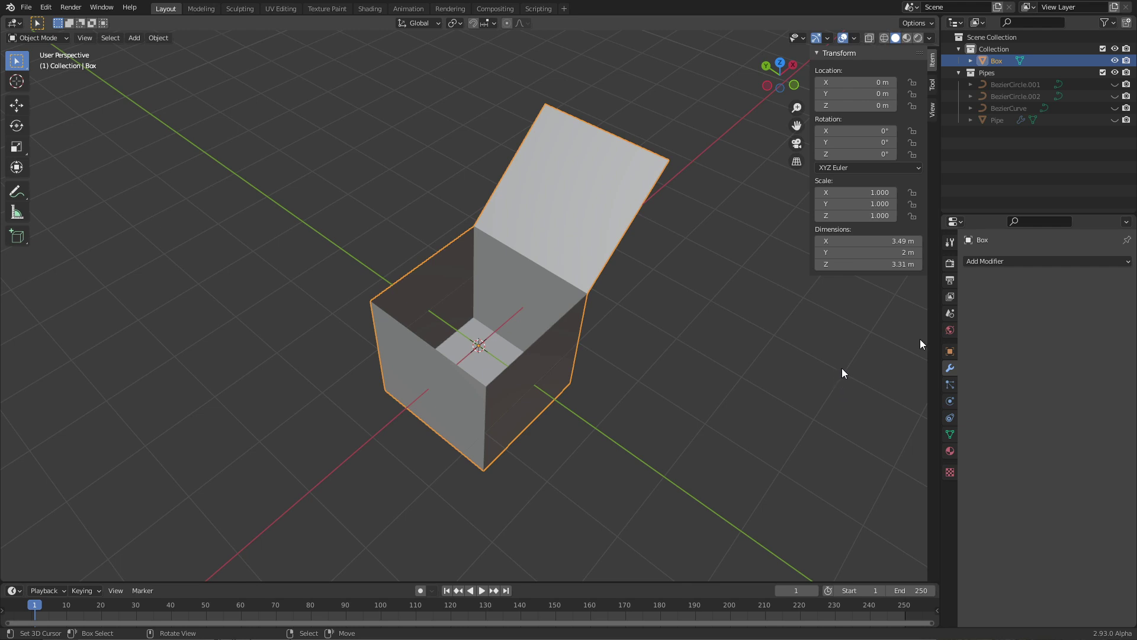
middle_drag(583, 349, 585, 266)
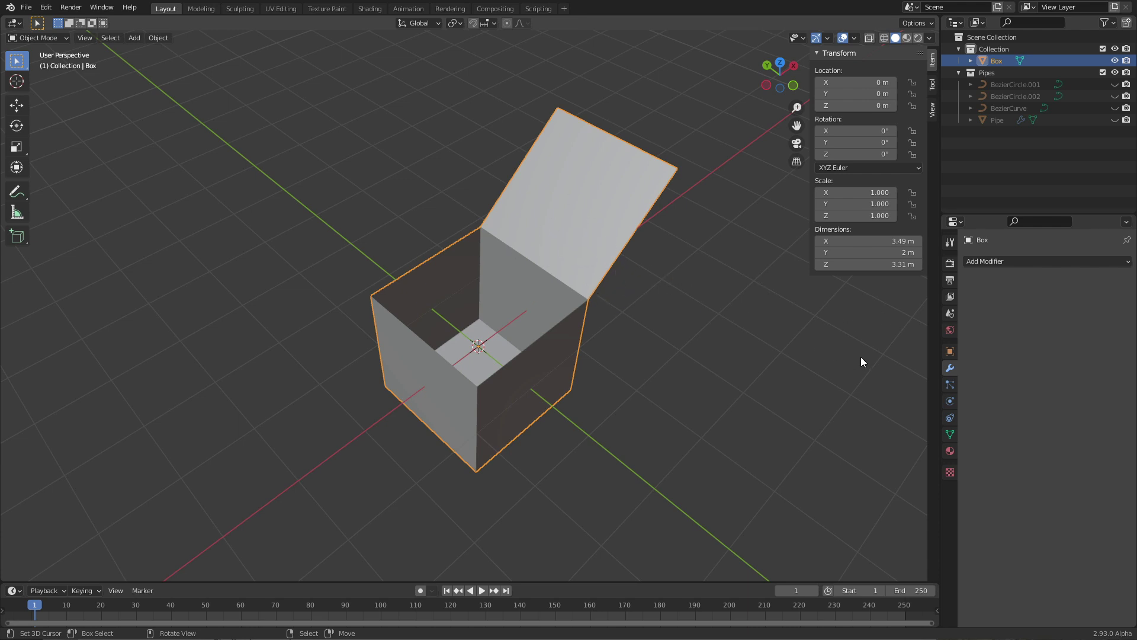
- Add a Solidify modifier to the Box with about 0.32 m thickness, then inspect it from the front and below
click(977, 262)
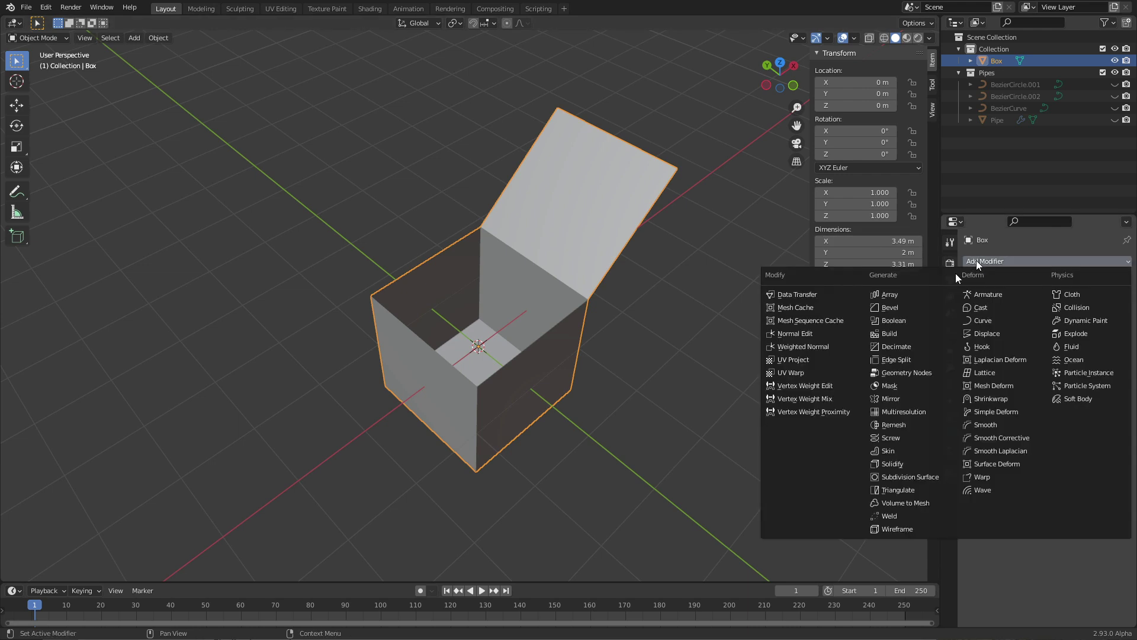
click(897, 464)
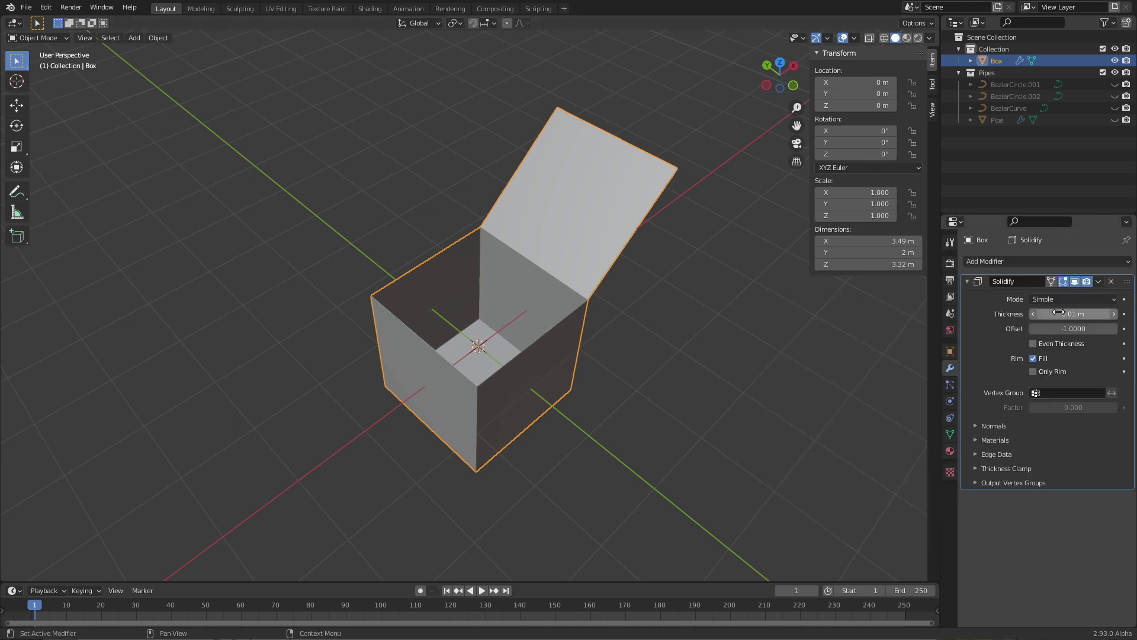
mouse_move(1069, 314)
mouse_down()
mouse_move(1102, 314)
mouse_move(1078, 314)
mouse_up()
scroll(595, 411, up, 1)
scroll(595, 411, up, 1)
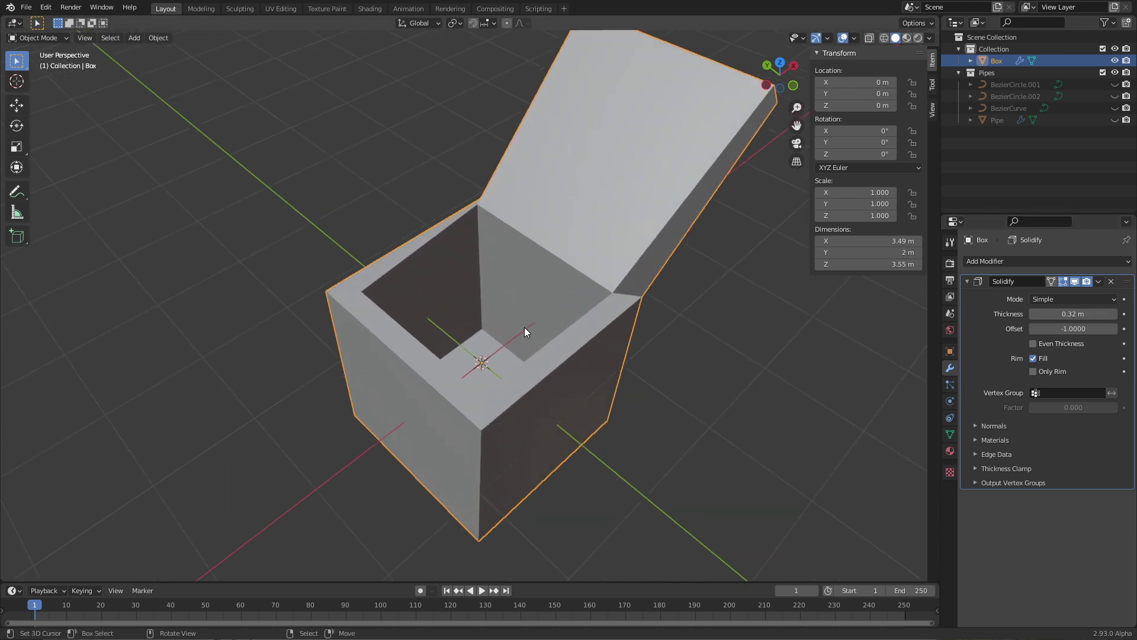
middle_drag(485, 340, 494, 263)
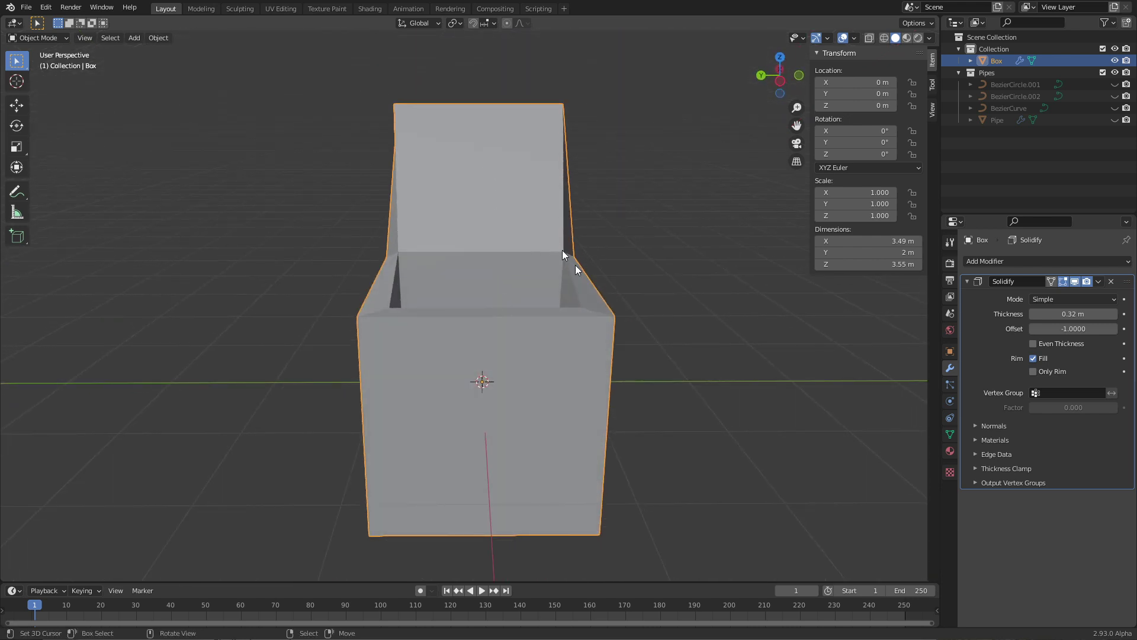
middle_drag(575, 265, 482, 336)
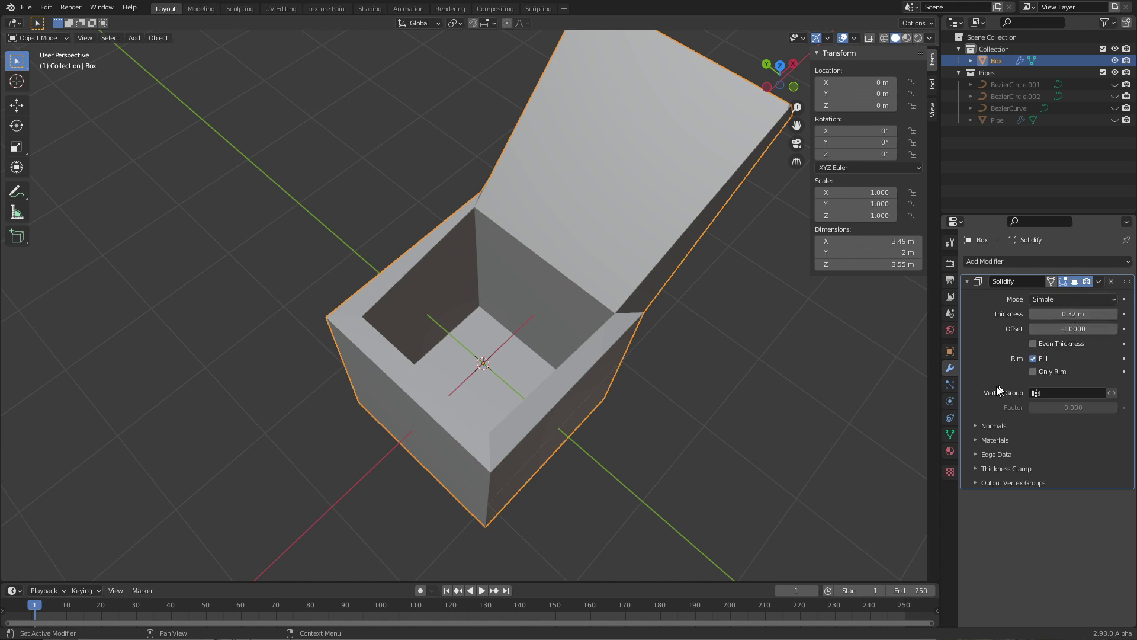
- Check the 0.32 m walls from Top Orthographic in wireframe, then return to Solid shading
key(KP_7)
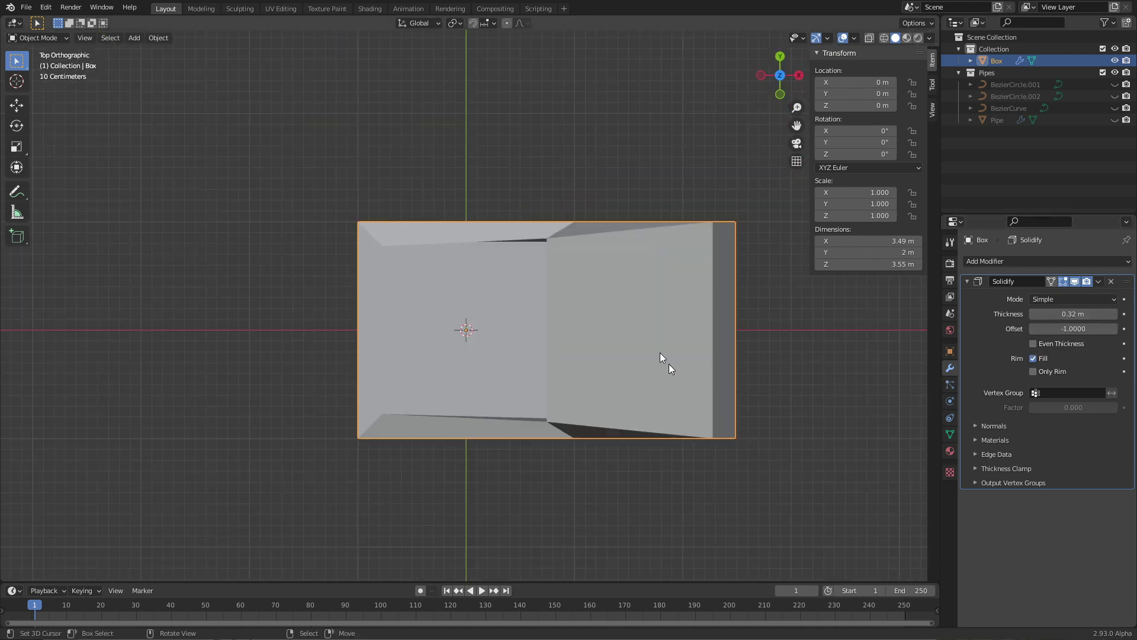
key(z)
click(548, 322)
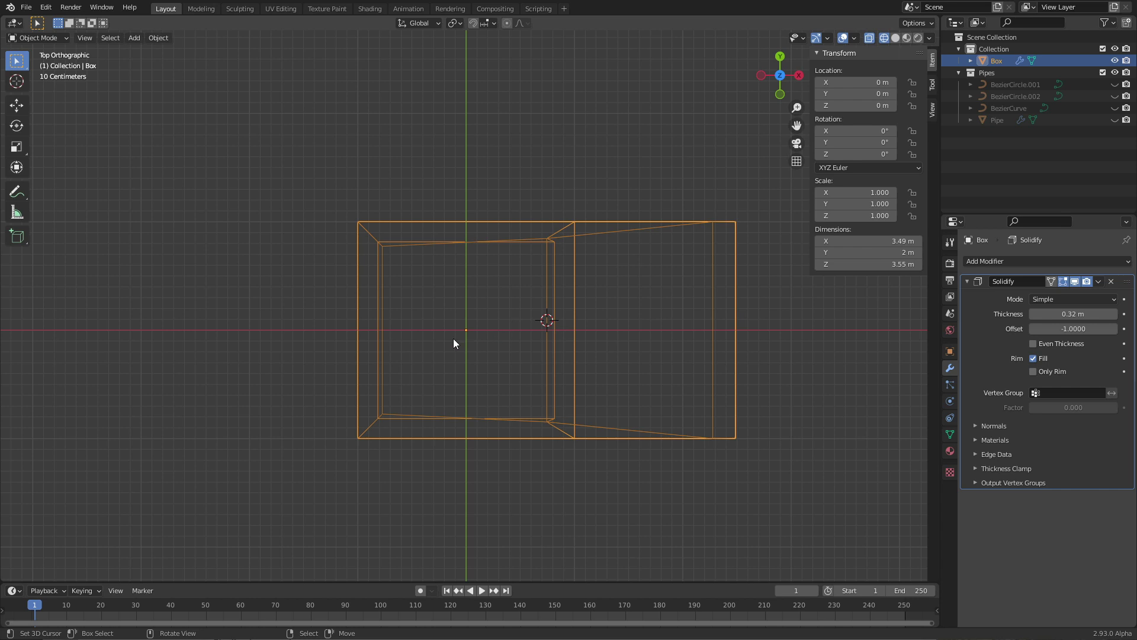
scroll(455, 342, up, 2)
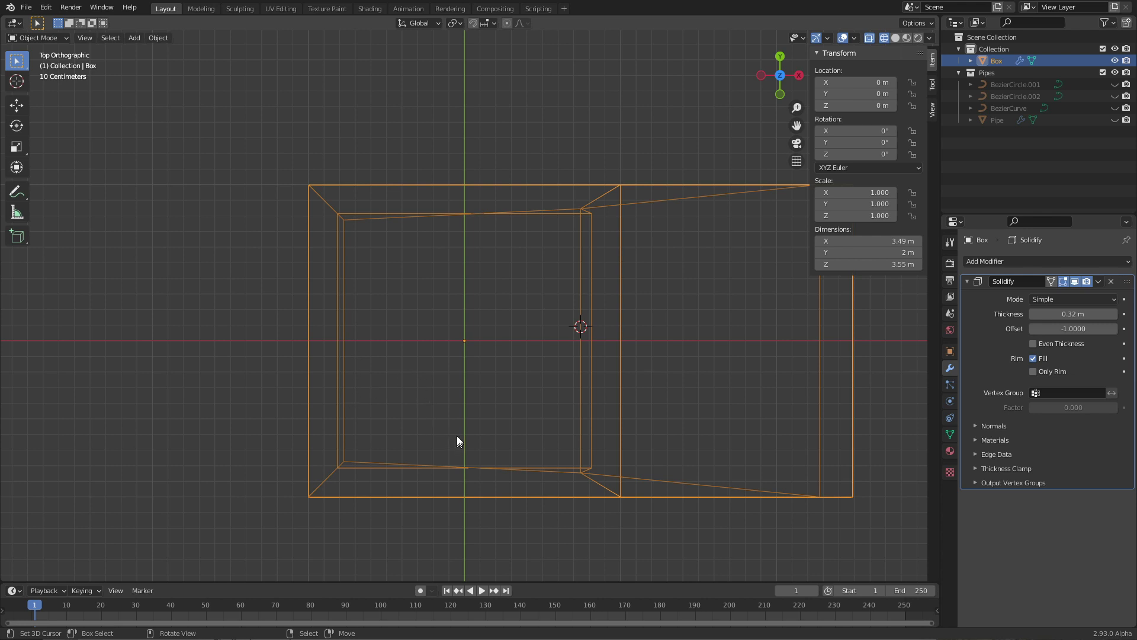
key(z)
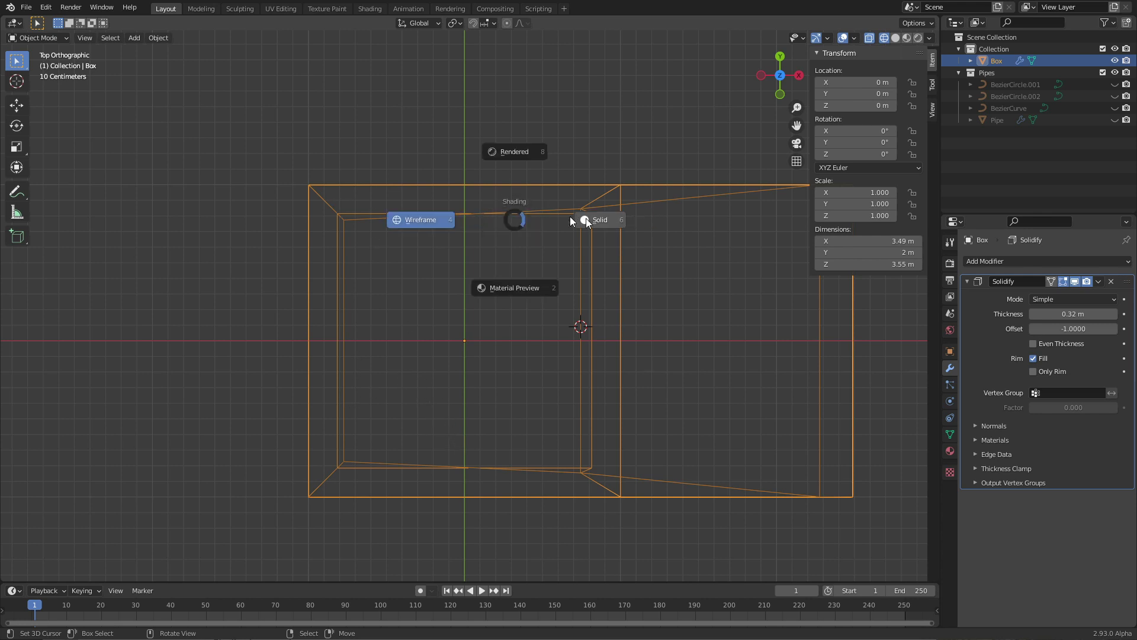
click(593, 218)
mouse_move(587, 276)
middle_down()
mouse_move(556, 263)
mouse_move(675, 170)
mouse_move(723, 151)
mouse_move(627, 240)
middle_up()
key(KP_7)
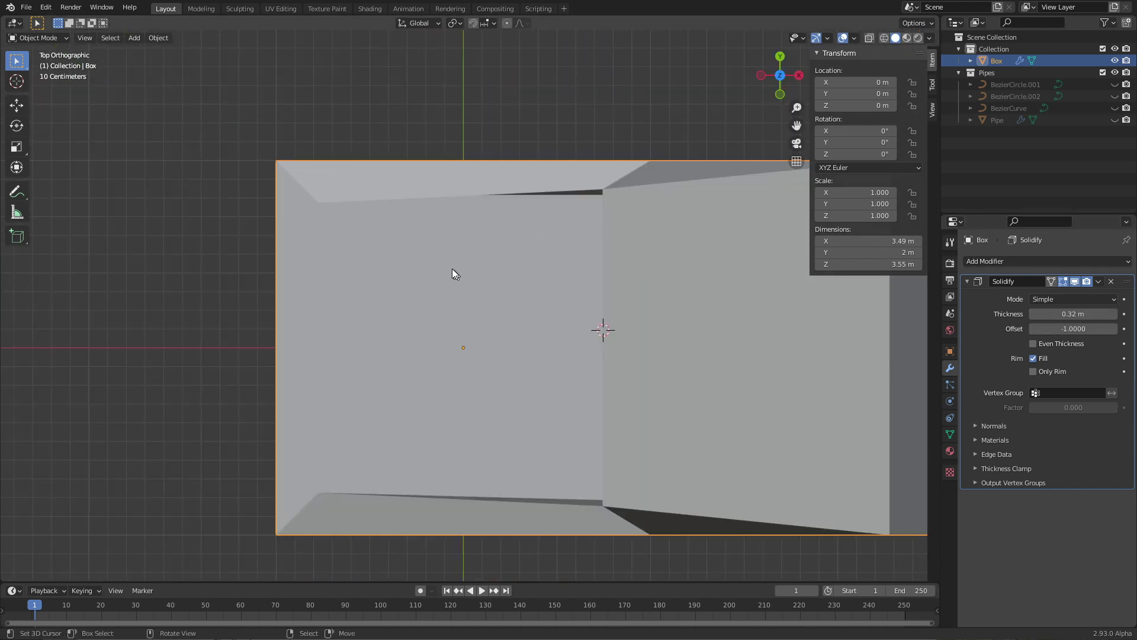
- Enter Edit Mode on the Box and show face normals at display size 0.2
key(shift+z)
click(854, 38)
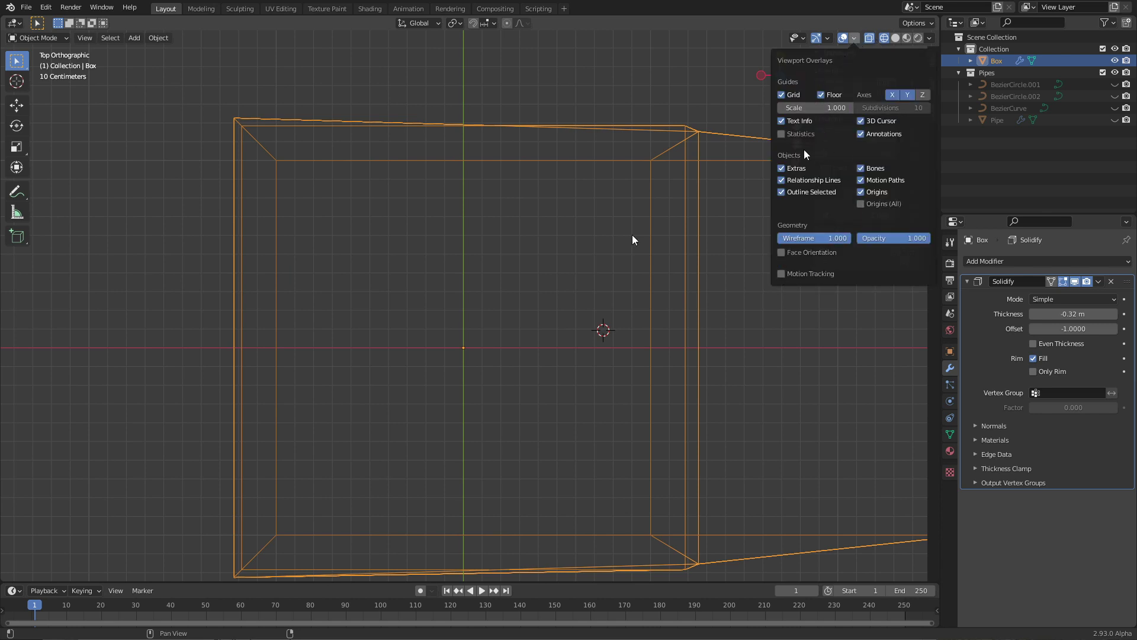
key(Tab)
click(854, 38)
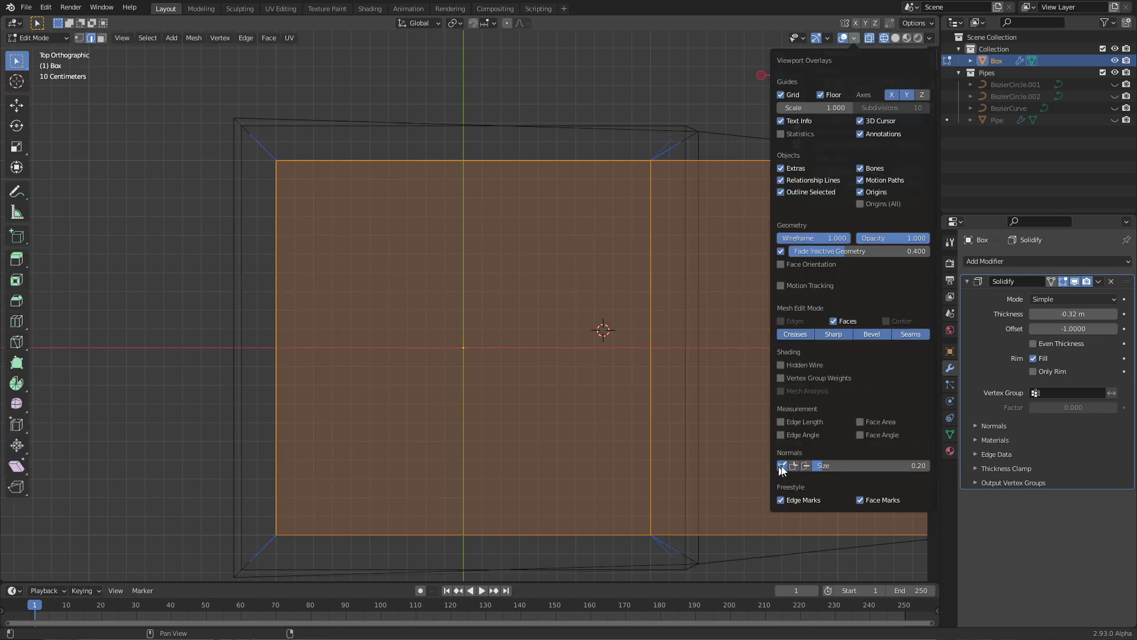
click(890, 465)
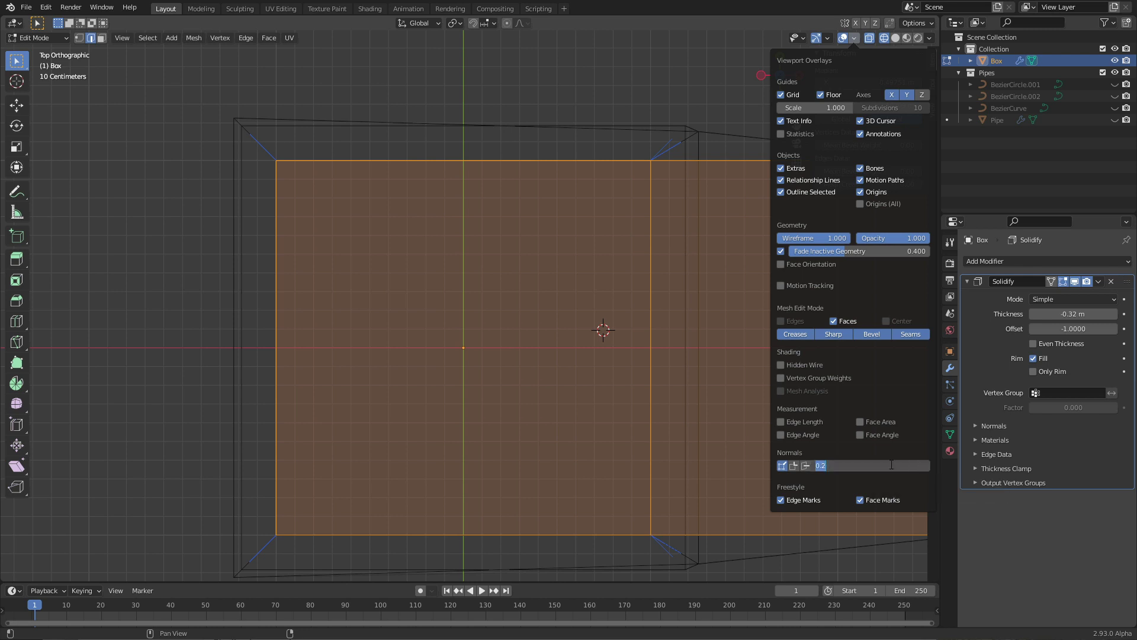
key(Return)
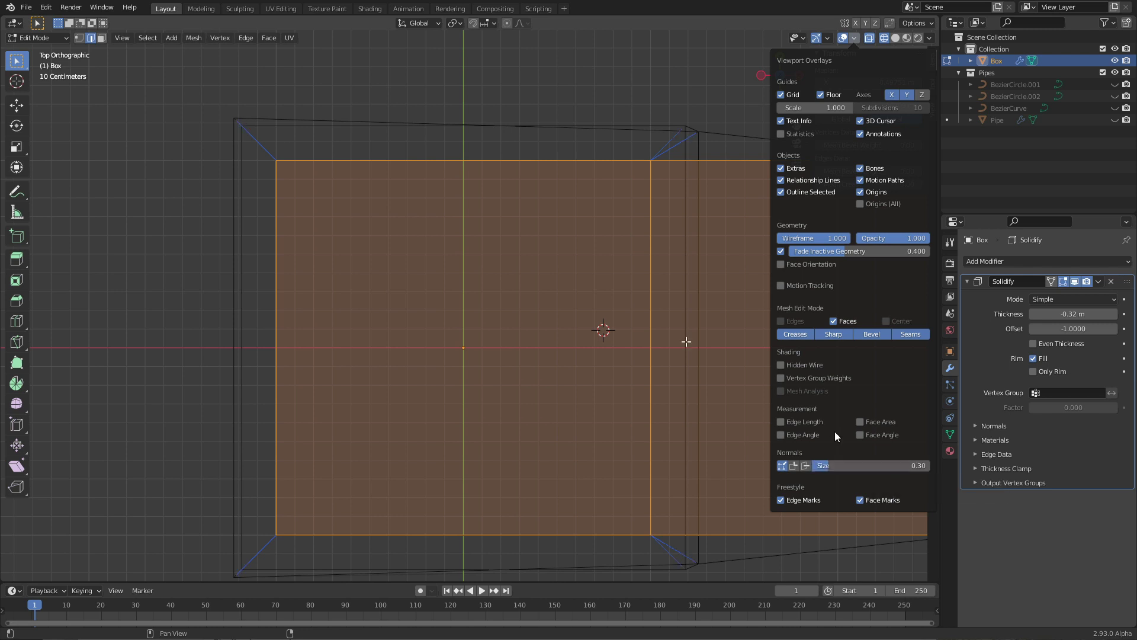
- Set the Solidify Thickness to -0.3 m and examine the wall corners and top edge up close
click(1071, 312)
text(-0)
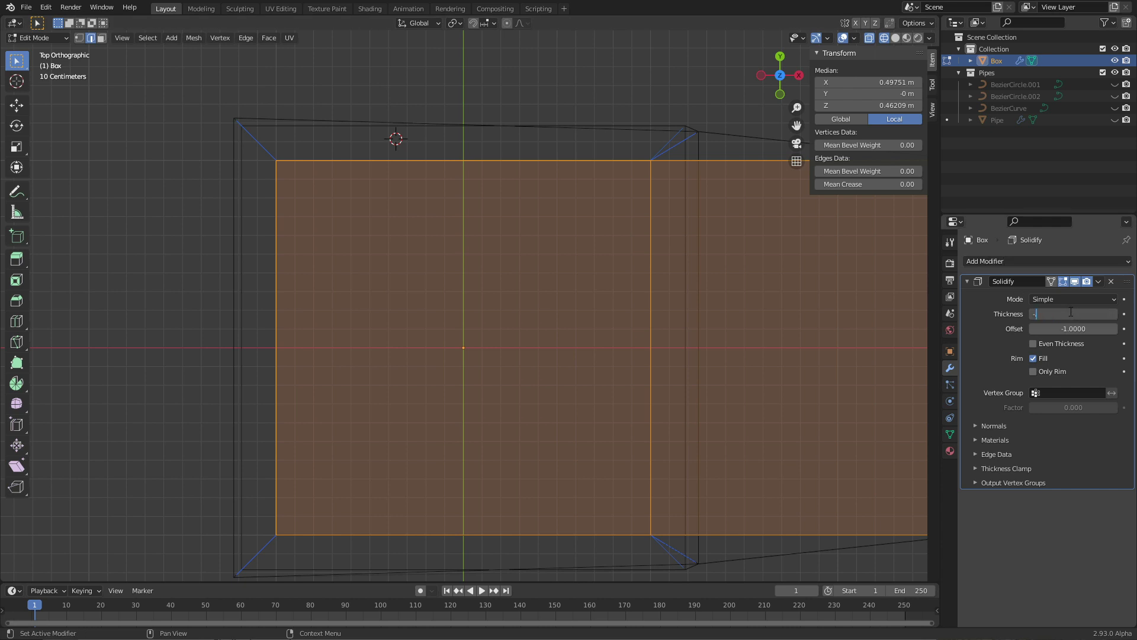
text(.3)
key(Return)
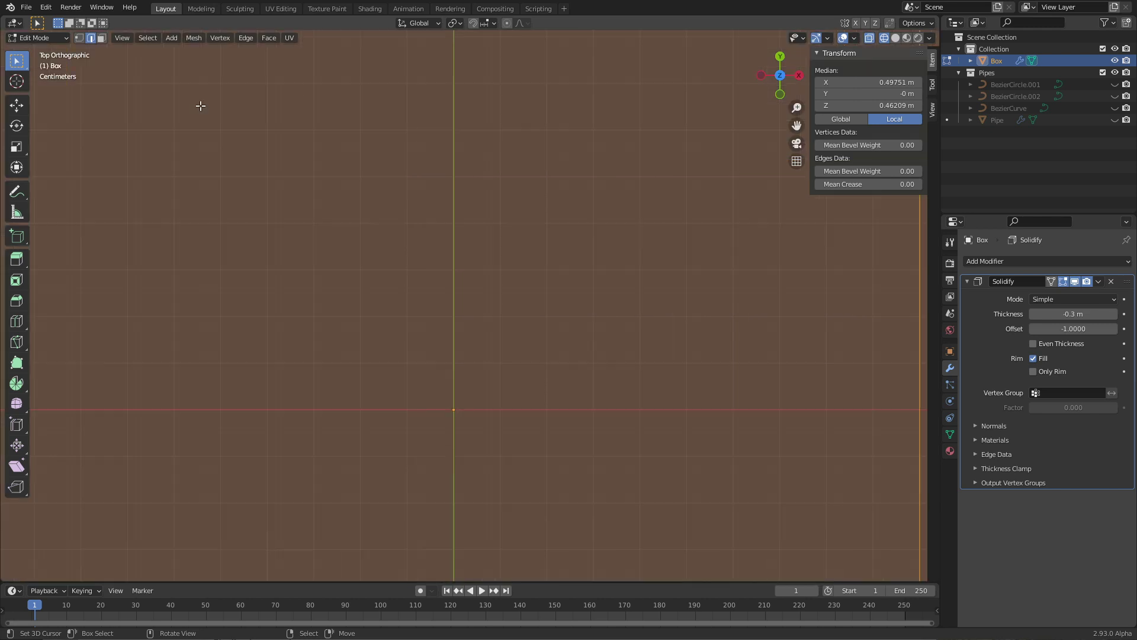
scroll(204, 107, up, 6)
scroll(204, 107, down, 3)
shift+middle_drag(213, 92, 264, 148)
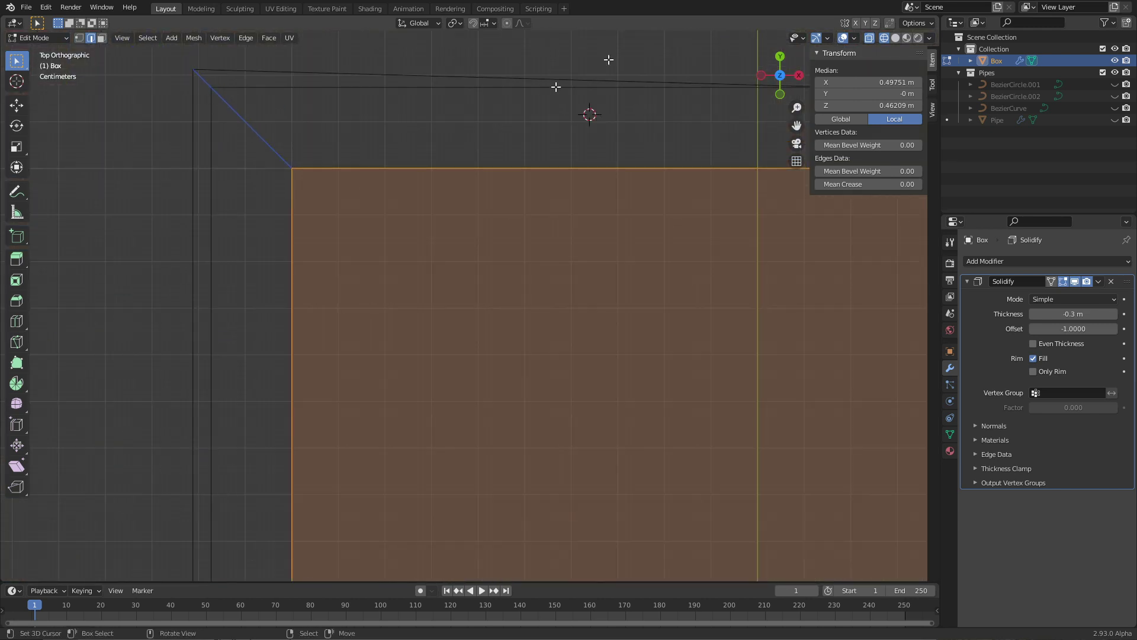
shift+middle_drag(186, 71, 201, 111)
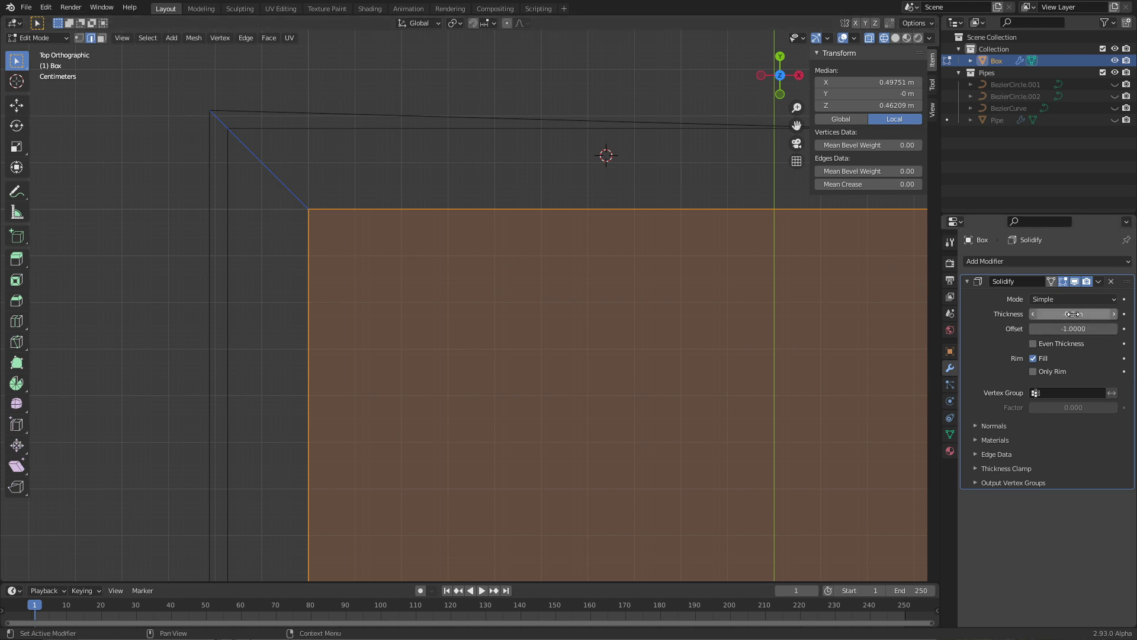
scroll(583, 325, down, 3)
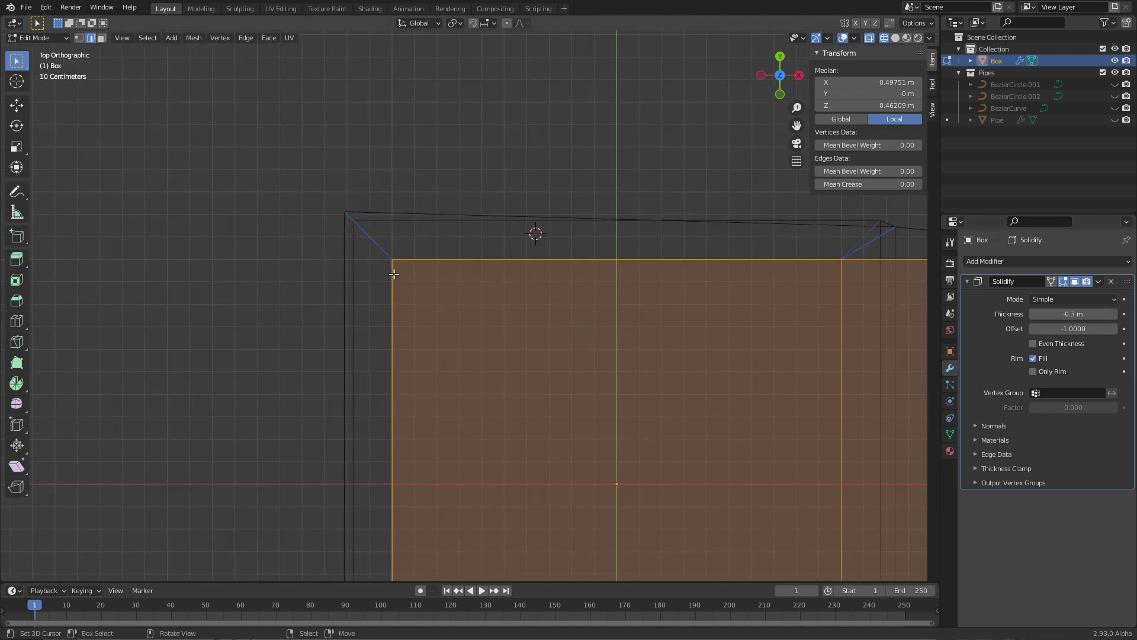
shift+middle_drag(643, 335, 515, 304)
shift+middle_drag(601, 294, 587, 297)
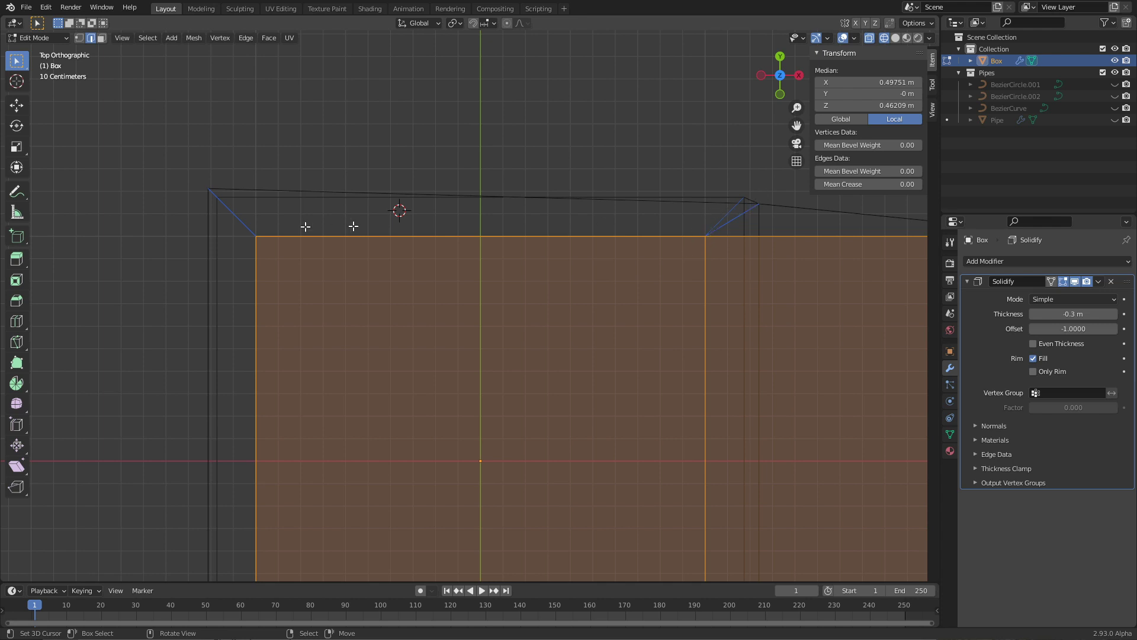
- Switch to face select mode and frame the whole box in top view
middle_drag(614, 323, 698, 322)
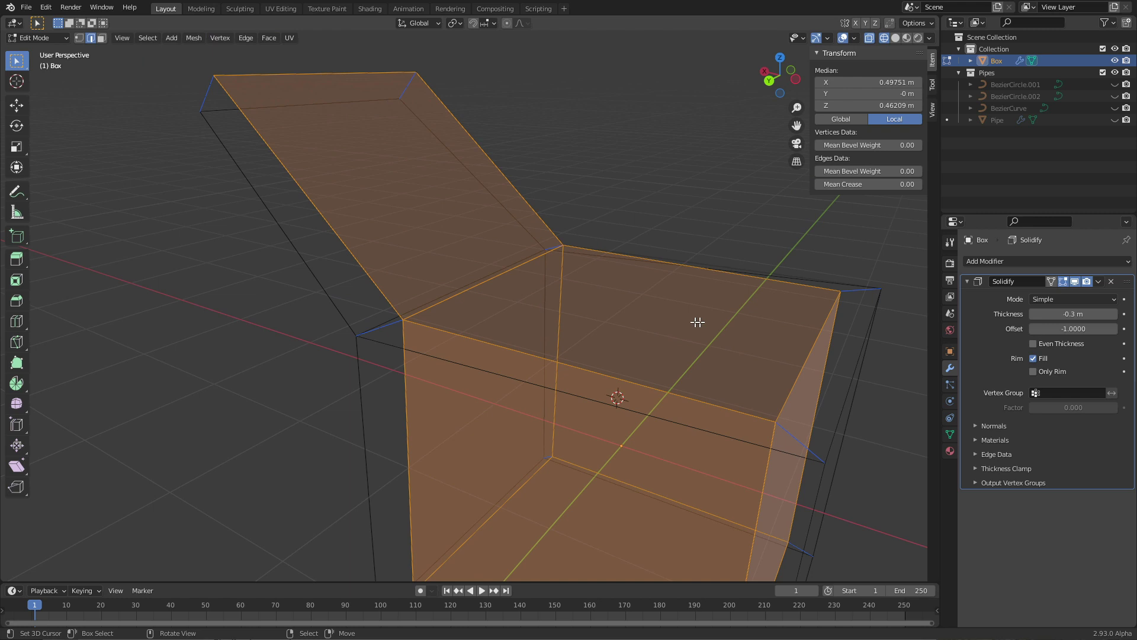
key(3)
click(660, 335)
key(KP_7)
shift+middle_drag(287, 424, 297, 257)
scroll(298, 292, down, 1)
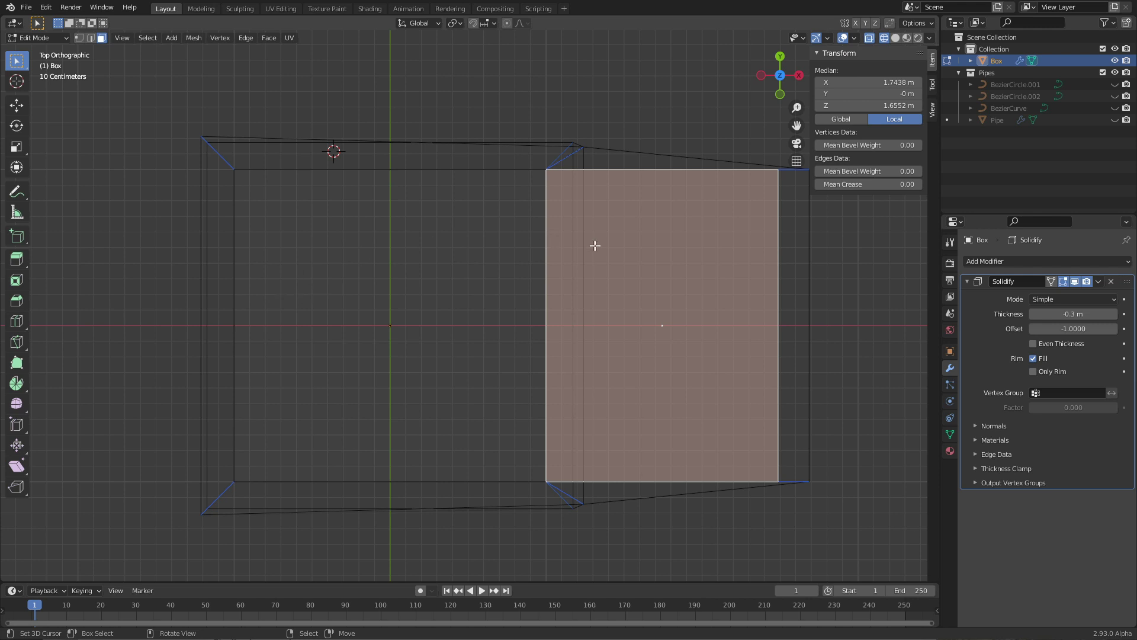
- In Object Mode, enable Even Thickness on the Solidify modifier, then return to Edit Mode
key(Tab)
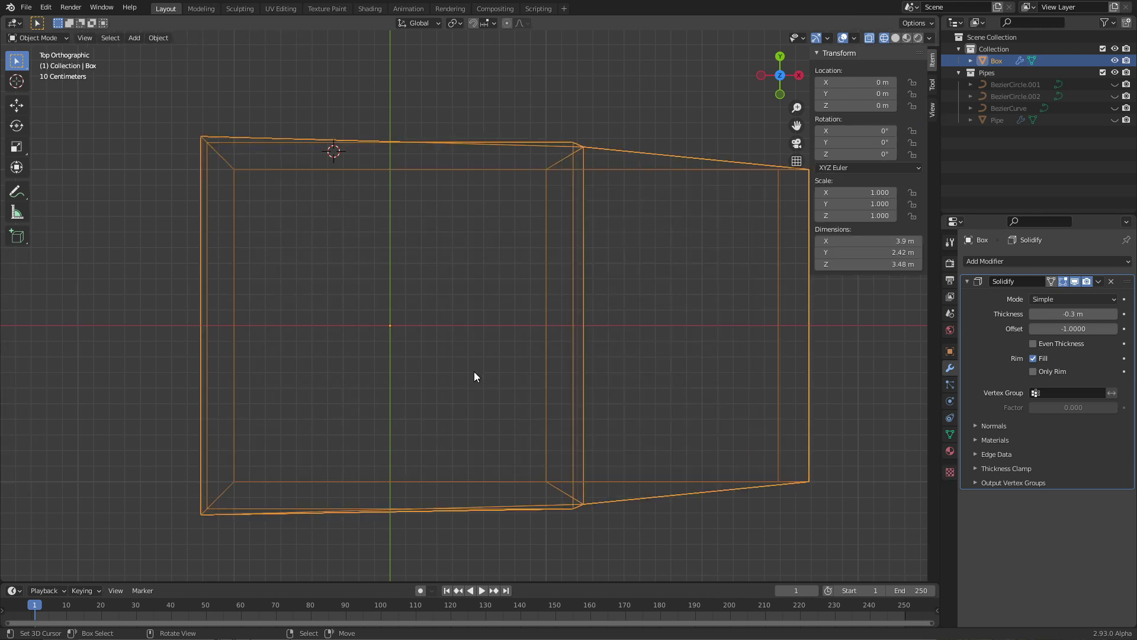
middle_drag(473, 372, 637, 202)
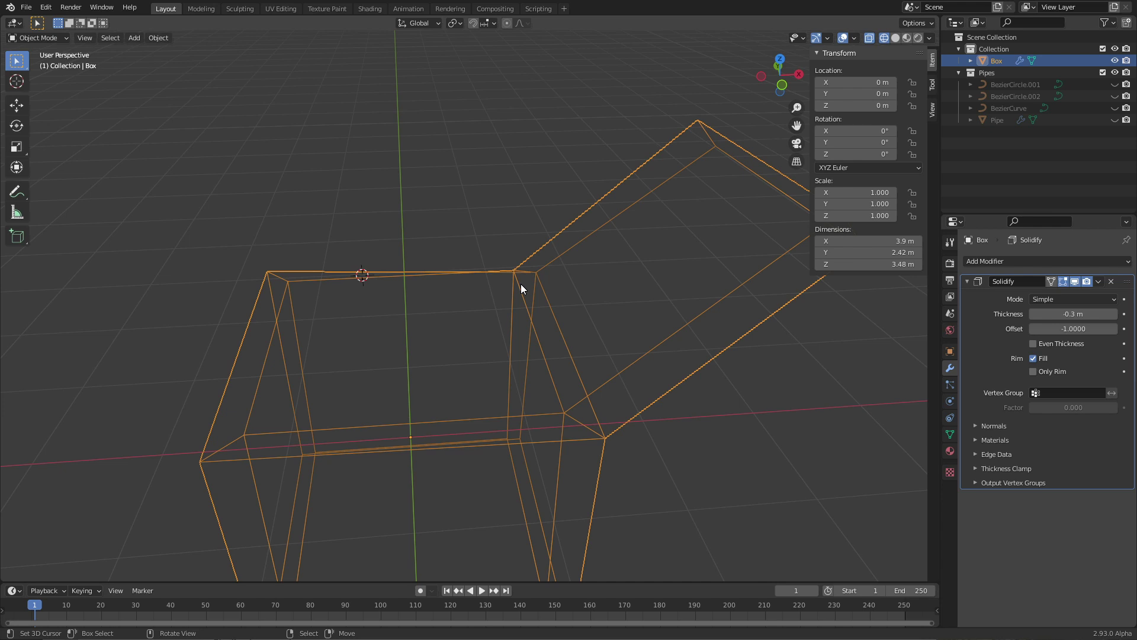
key(KP_7)
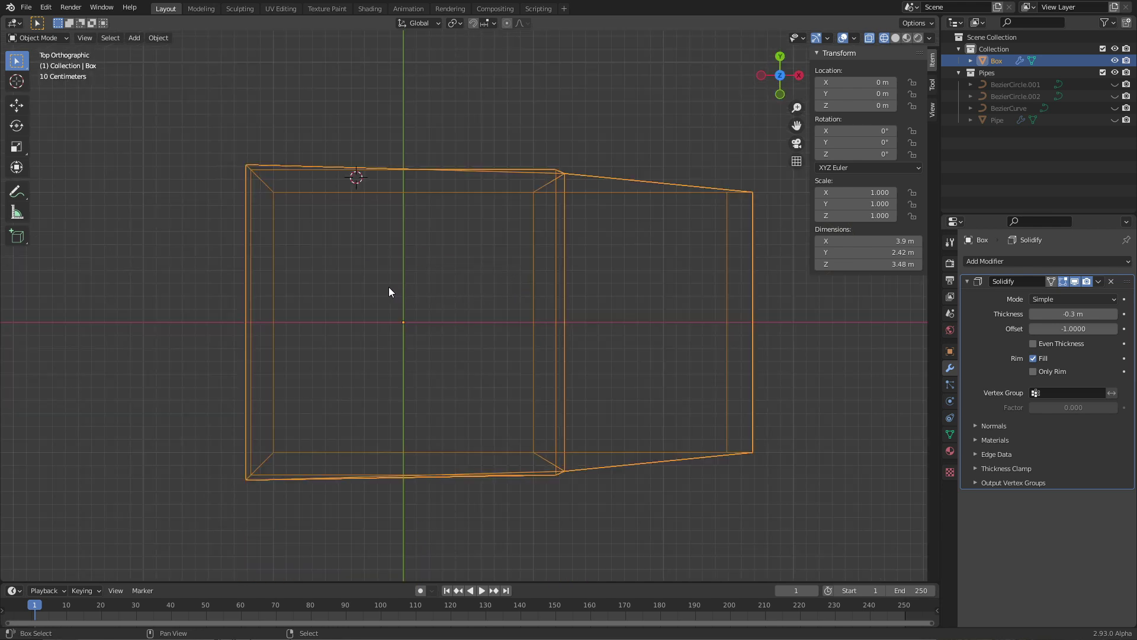
shift+middle_drag(390, 288, 415, 342)
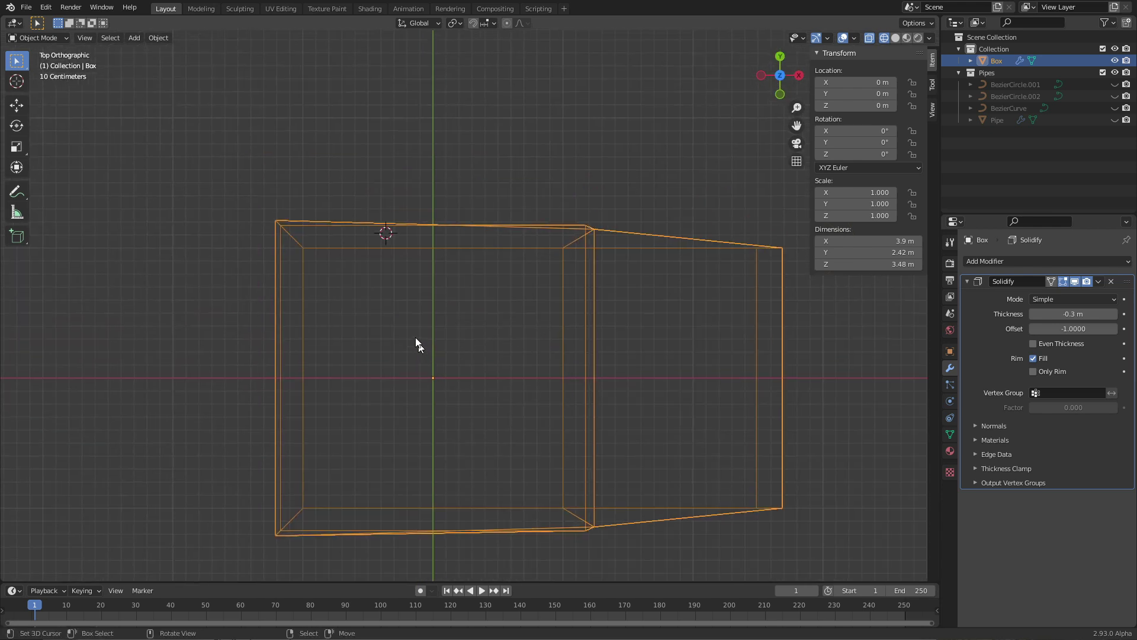
click(1034, 343)
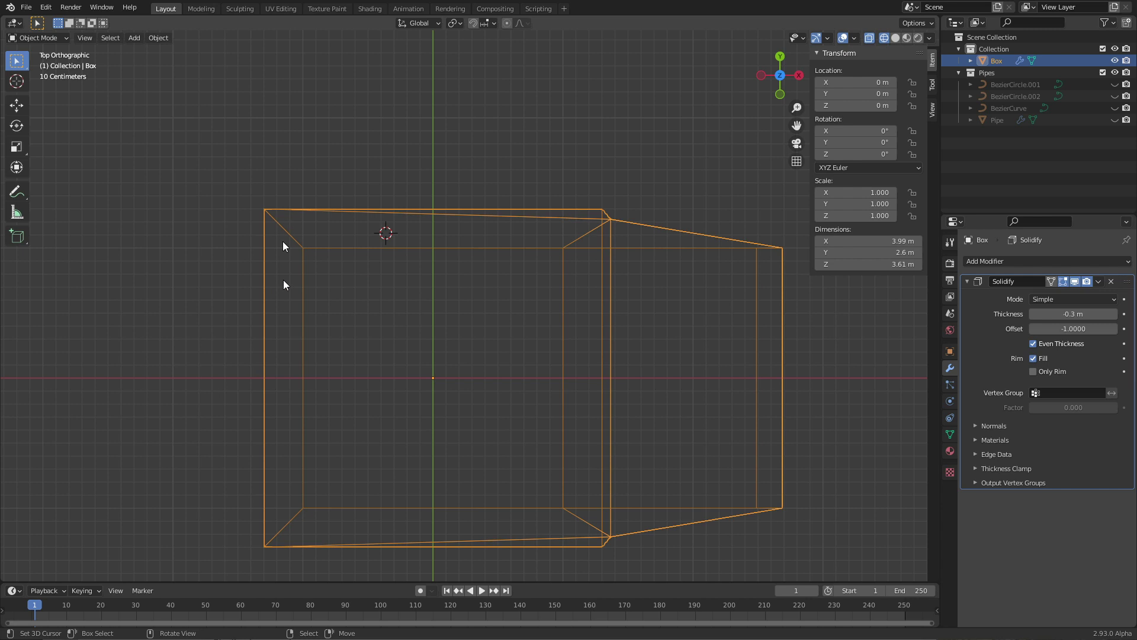
key(Tab)
- Add the left face to the selection and turn on face normals in the viewport overlays
shift+click(399, 269)
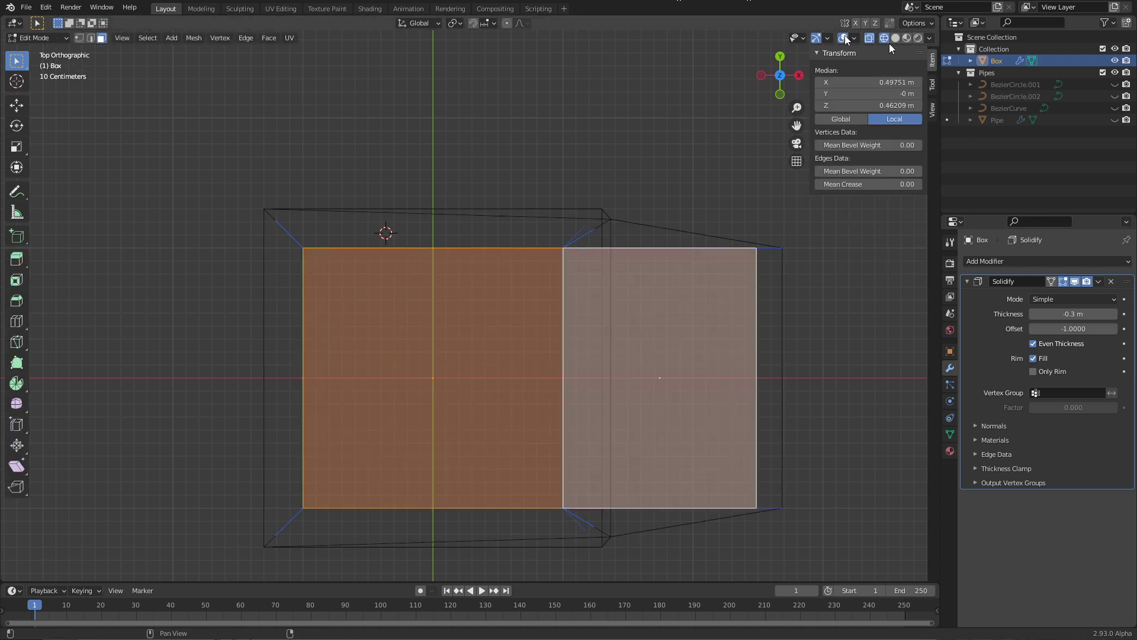
scroll(330, 205, up, 5)
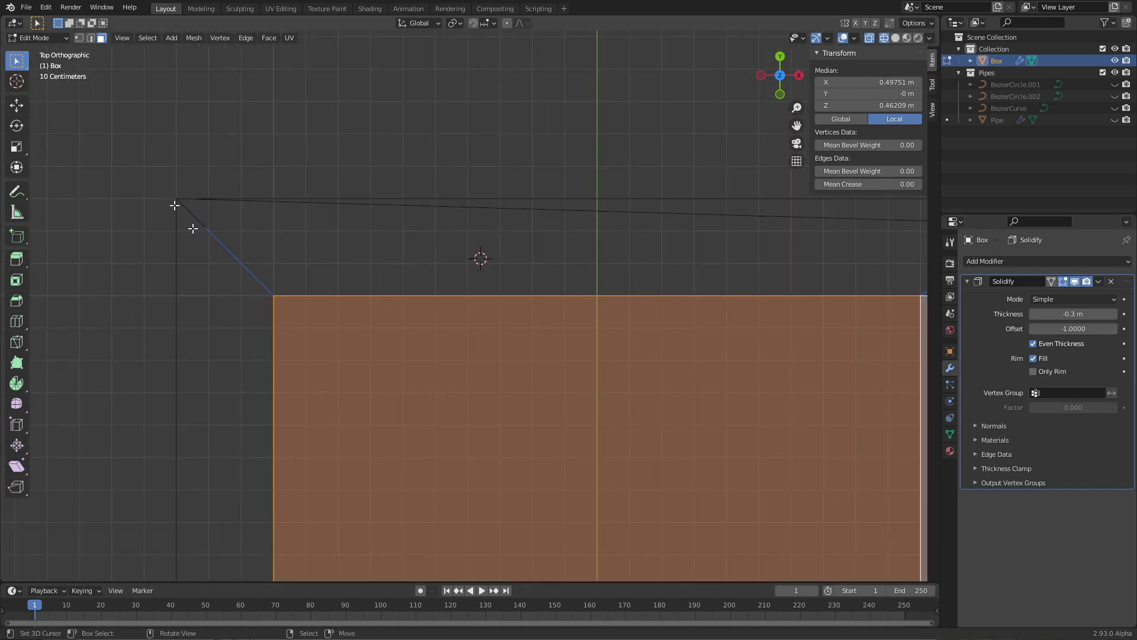
scroll(266, 285, down, 5)
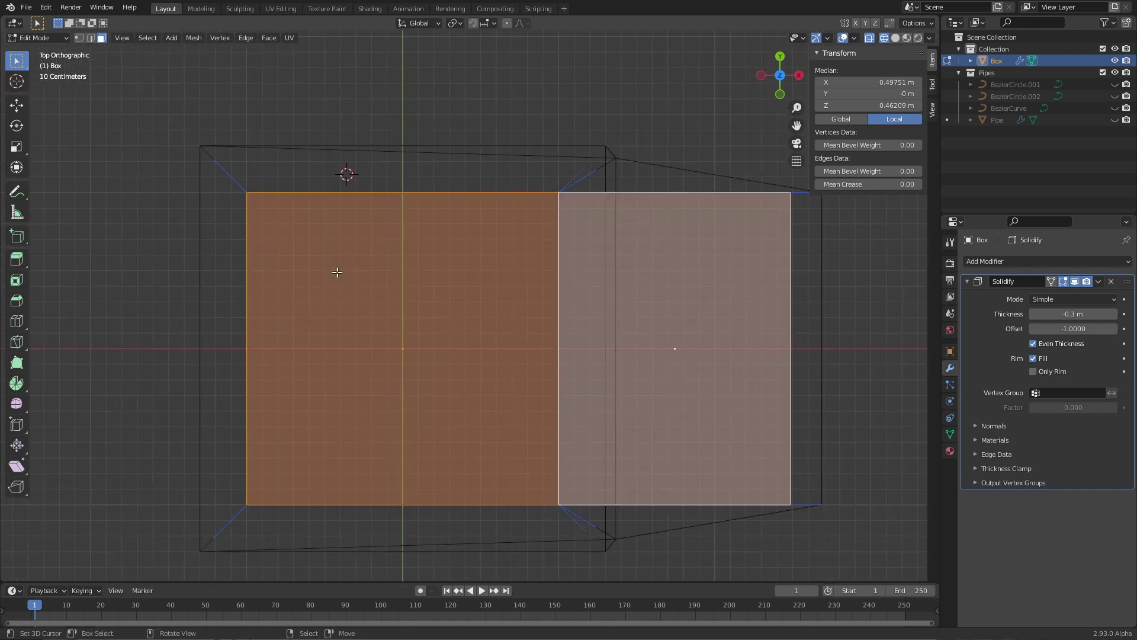
click(855, 38)
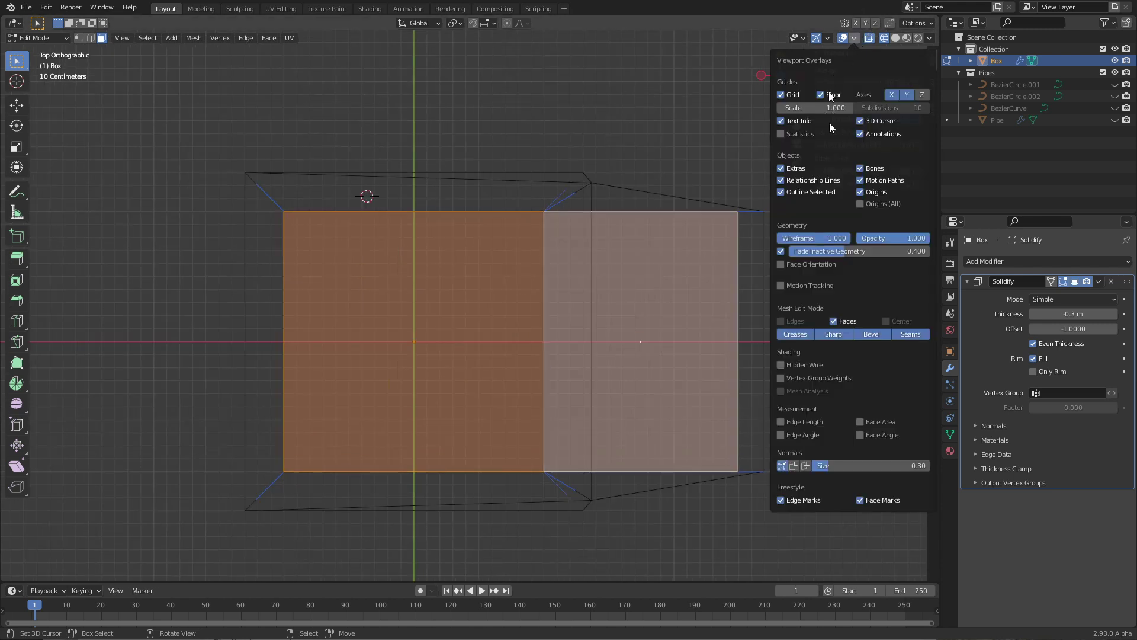
click(794, 466)
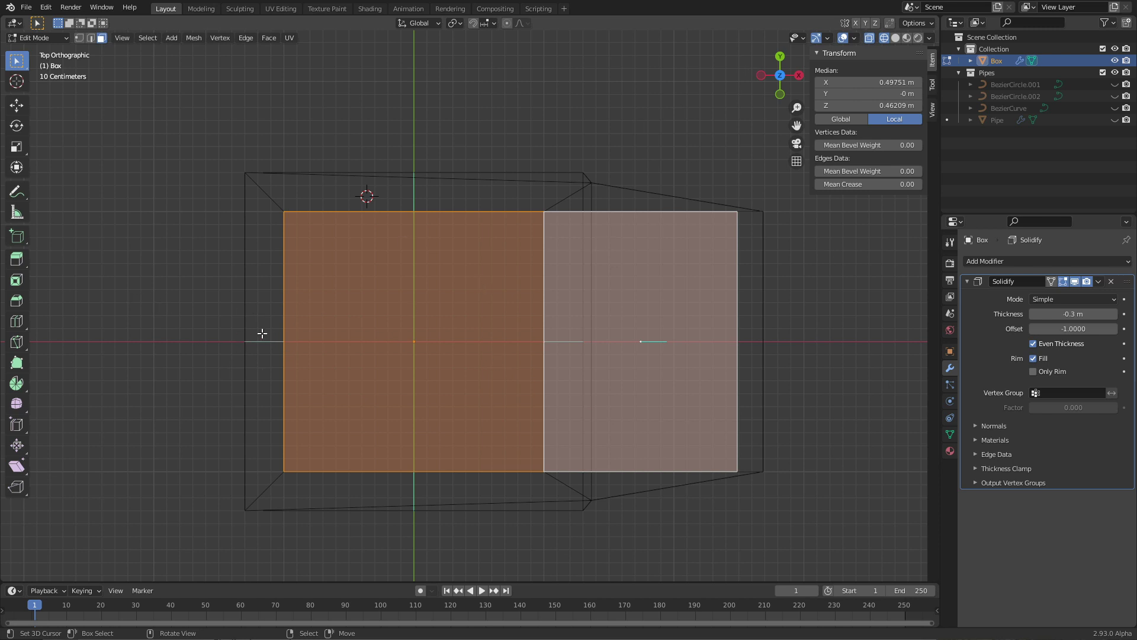
- Inspect the box's wall edge from top and perspective views, finishing in Solid shading
middle_drag(277, 385, 288, 238)
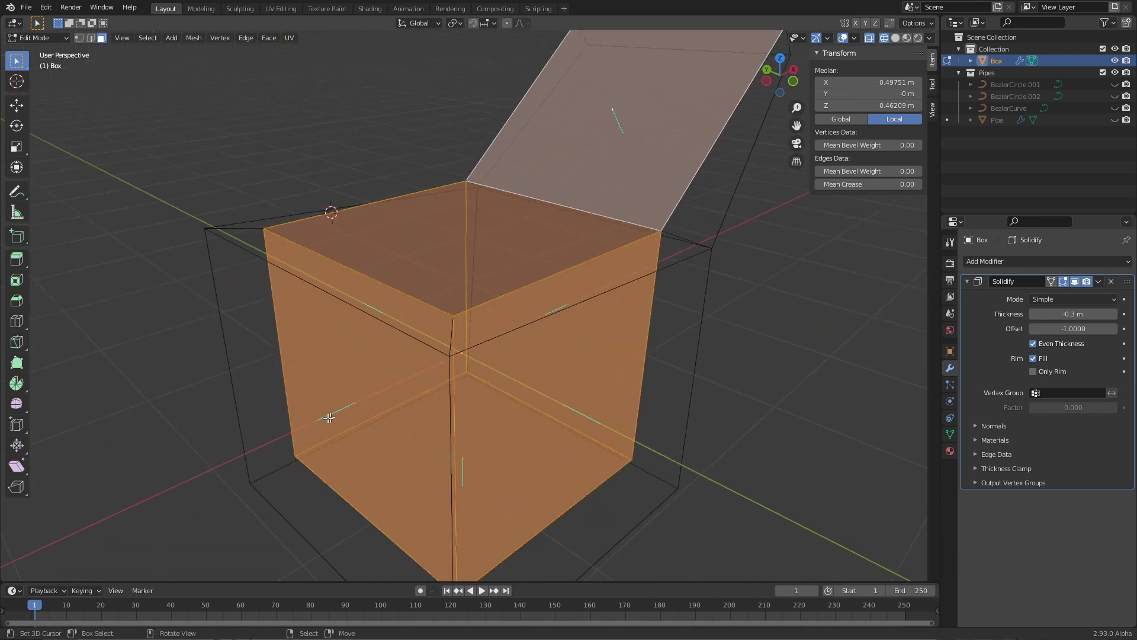
key(KP_7)
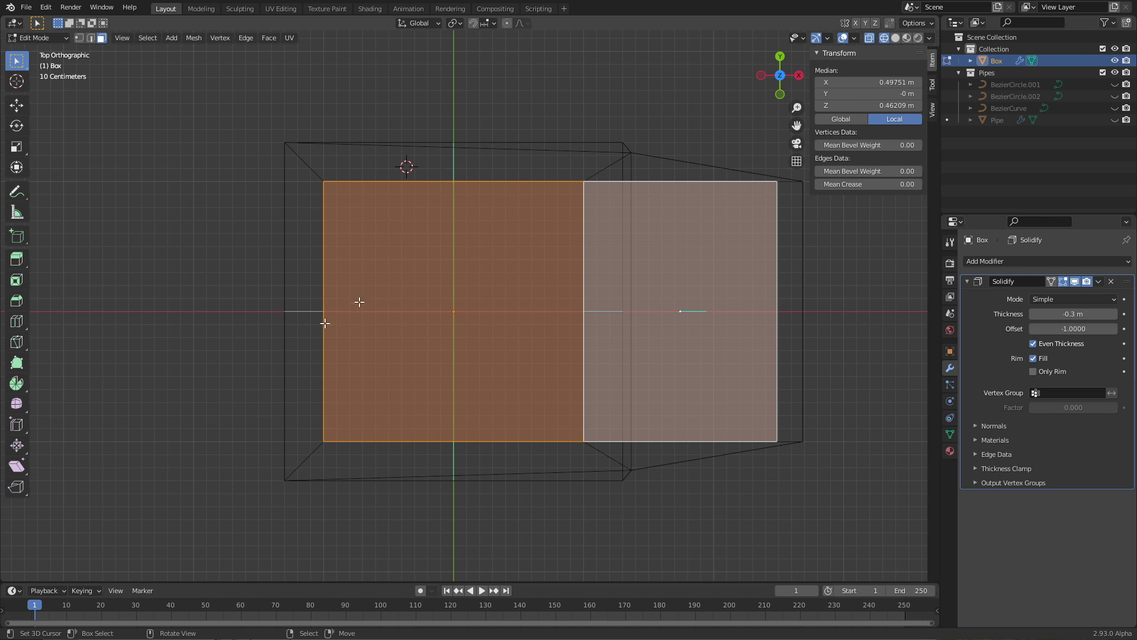
scroll(192, 273, up, 4)
shift+middle_drag(191, 273, 457, 318)
scroll(457, 318, up, 4)
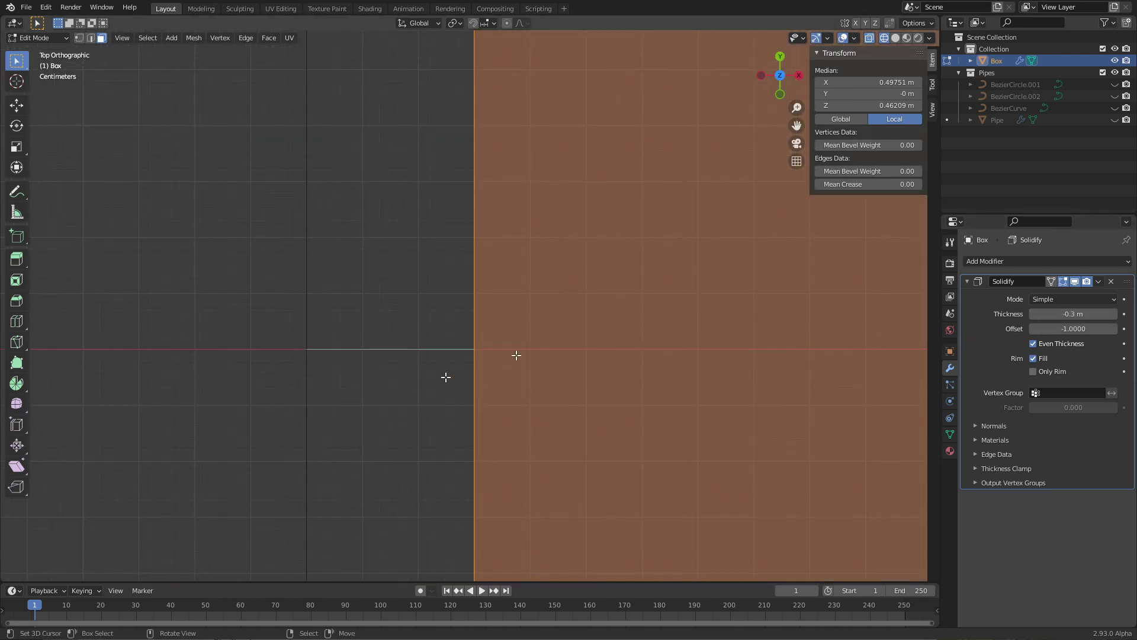
scroll(482, 351, down, 5)
shift+middle_drag(606, 286, 378, 325)
scroll(379, 325, down, 1)
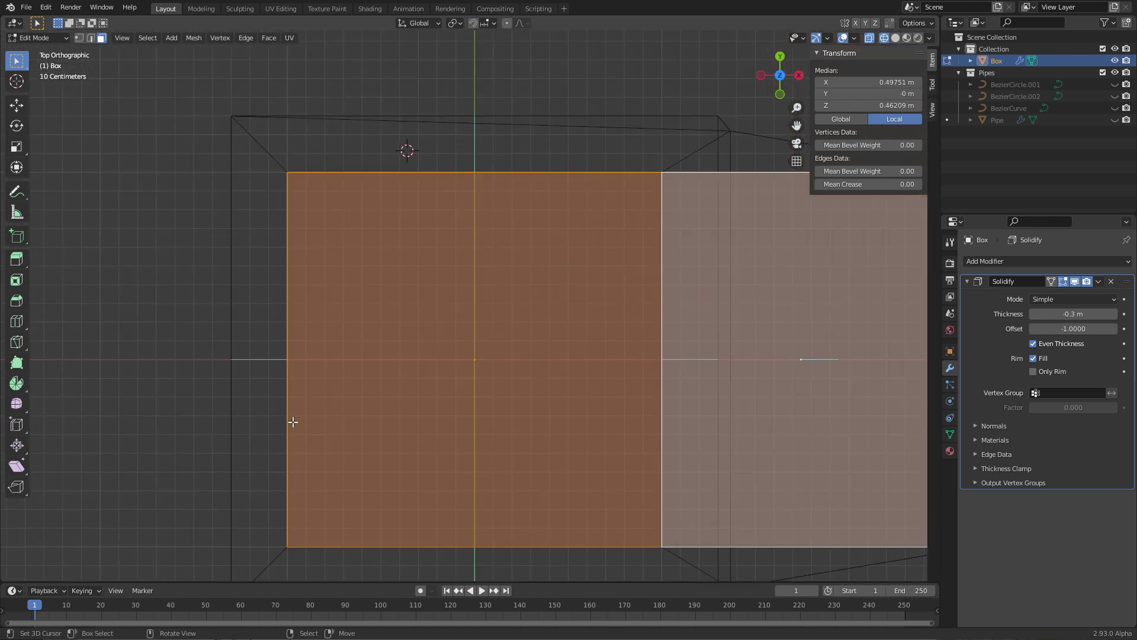
scroll(311, 400, down, 1)
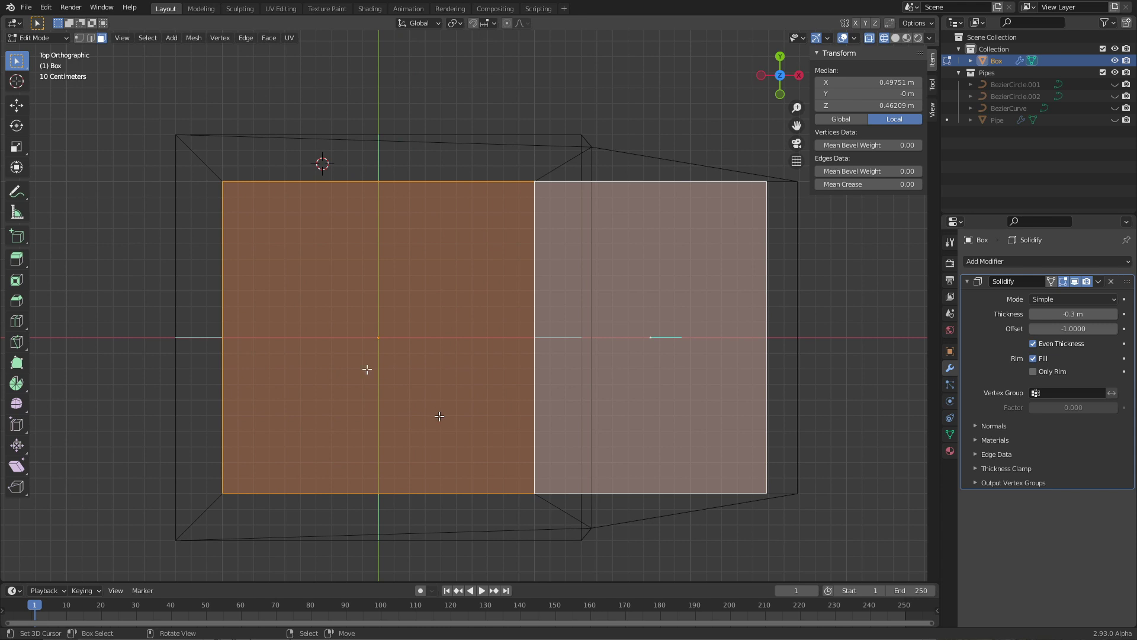
mouse_move(351, 258)
middle_down()
mouse_move(479, 251)
mouse_move(426, 259)
mouse_move(331, 231)
mouse_move(328, 214)
mouse_move(264, 224)
middle_up()
key(z)
click(622, 253)
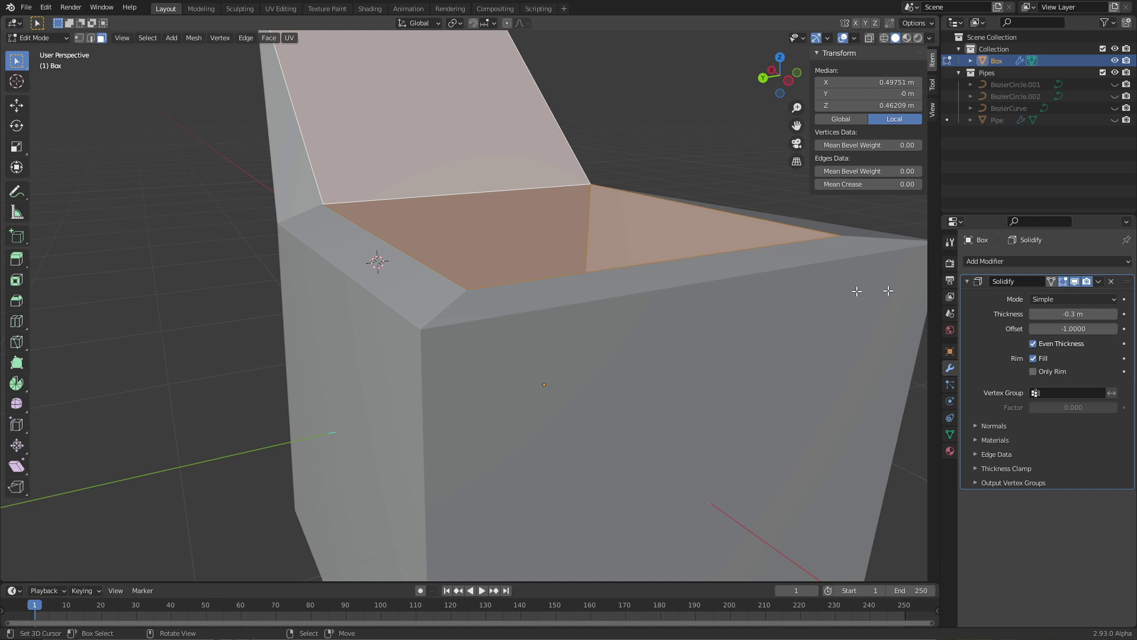
- Enable High Quality normals in the Solidify Normals panel and view the box in top X-ray
click(985, 426)
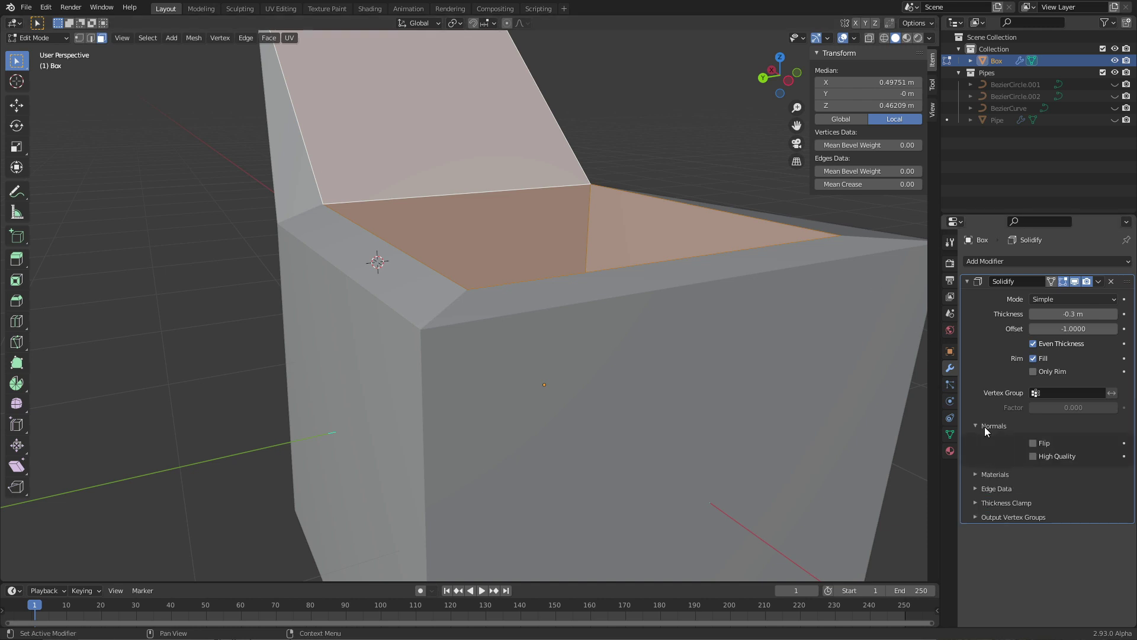
click(1033, 457)
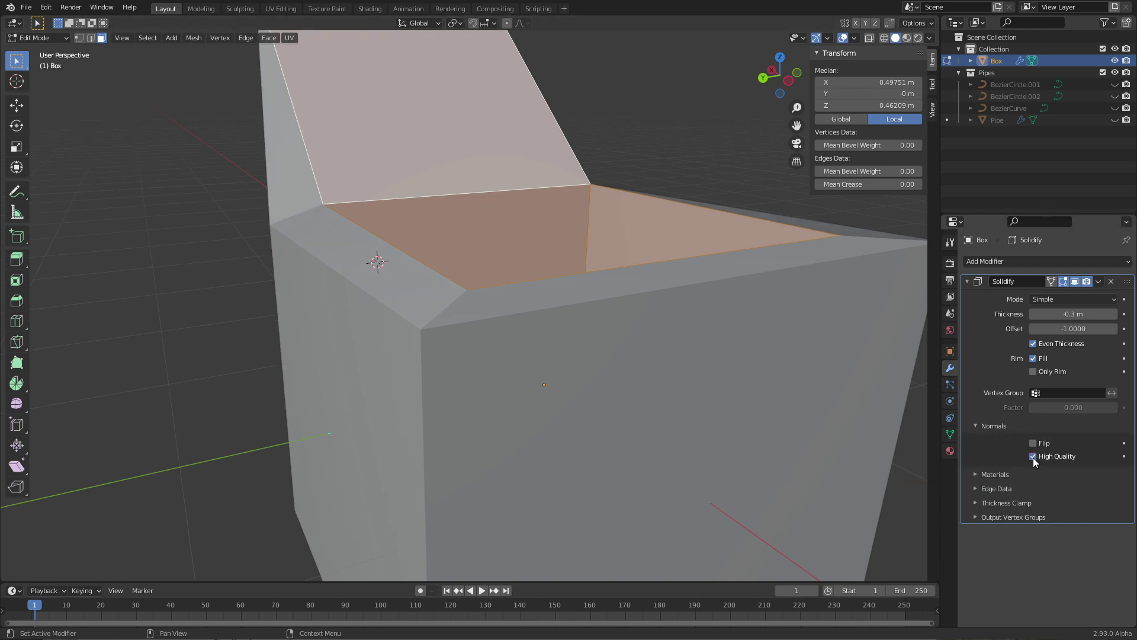
key(KP_7)
key(alt+z)
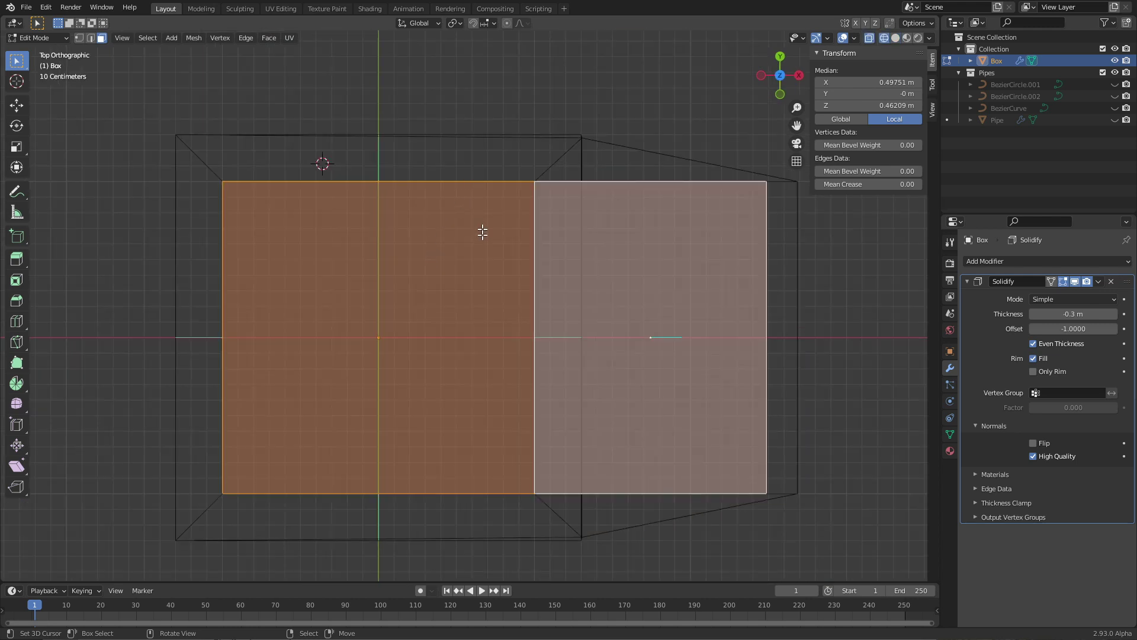
shift+middle_drag(473, 248, 447, 287)
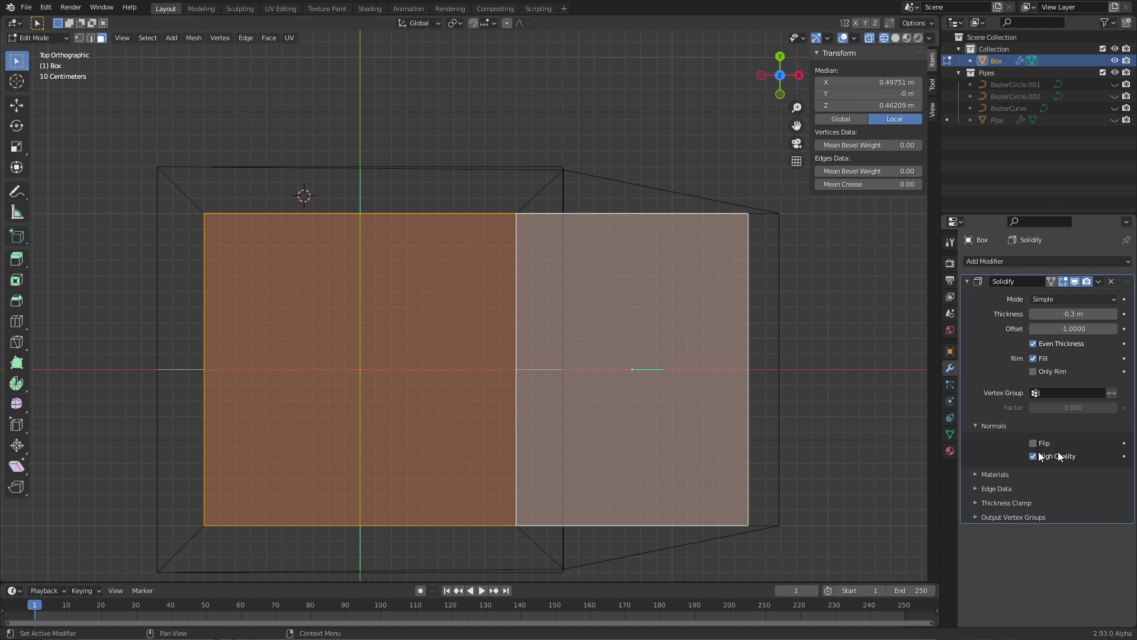
- Try the Solidify Flip normals option, leaving it off, and orbit around the box
middle_drag(390, 432, 426, 367)
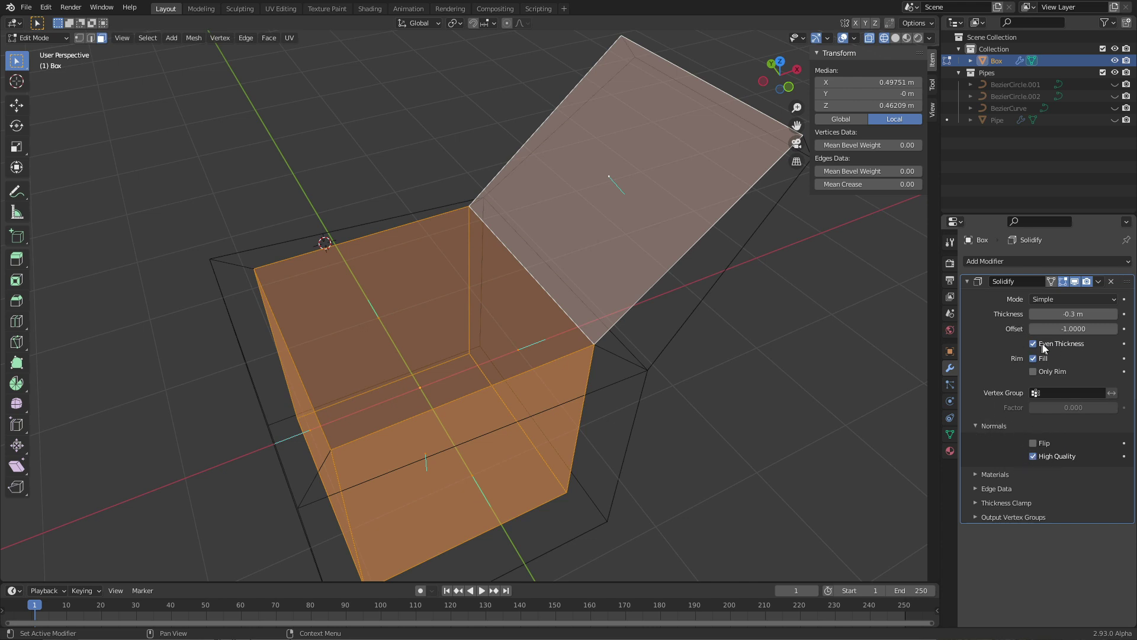
click(977, 427)
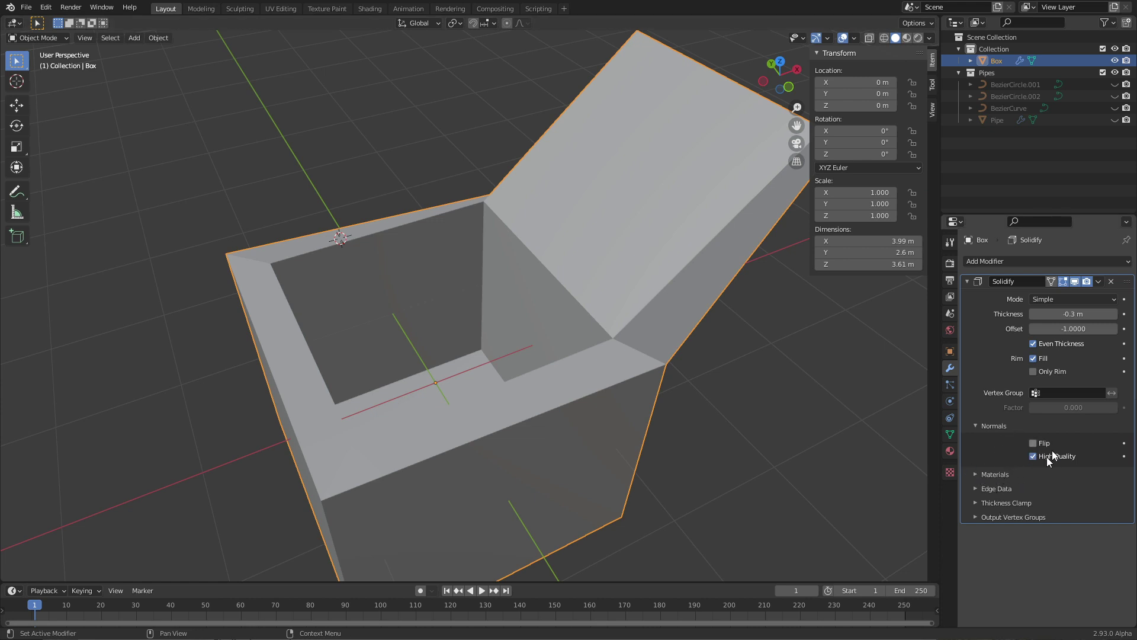
click(1033, 443)
click(1034, 443)
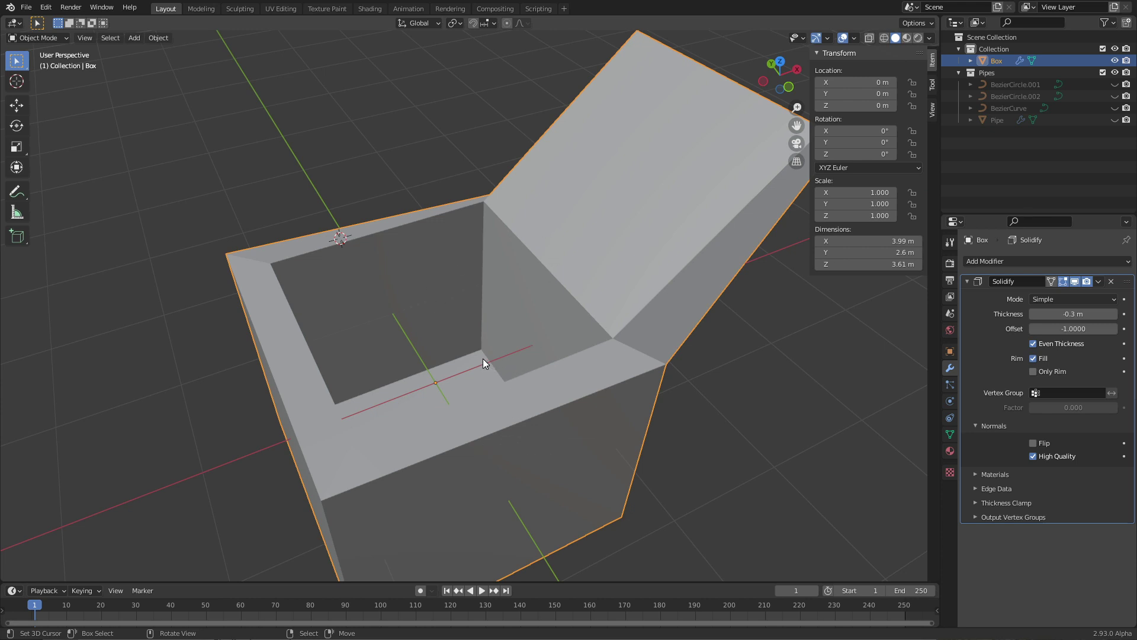
middle_drag(475, 198, 708, 335)
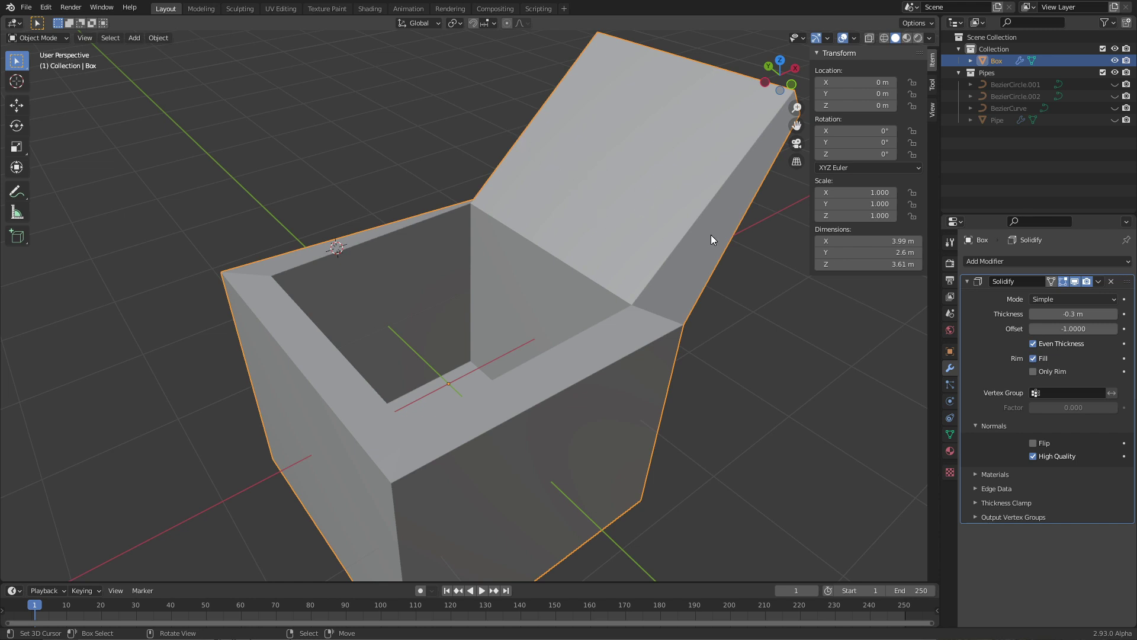
- Shade the box smooth and turn on Flip for the Solidify shell's normals
right_click(448, 244)
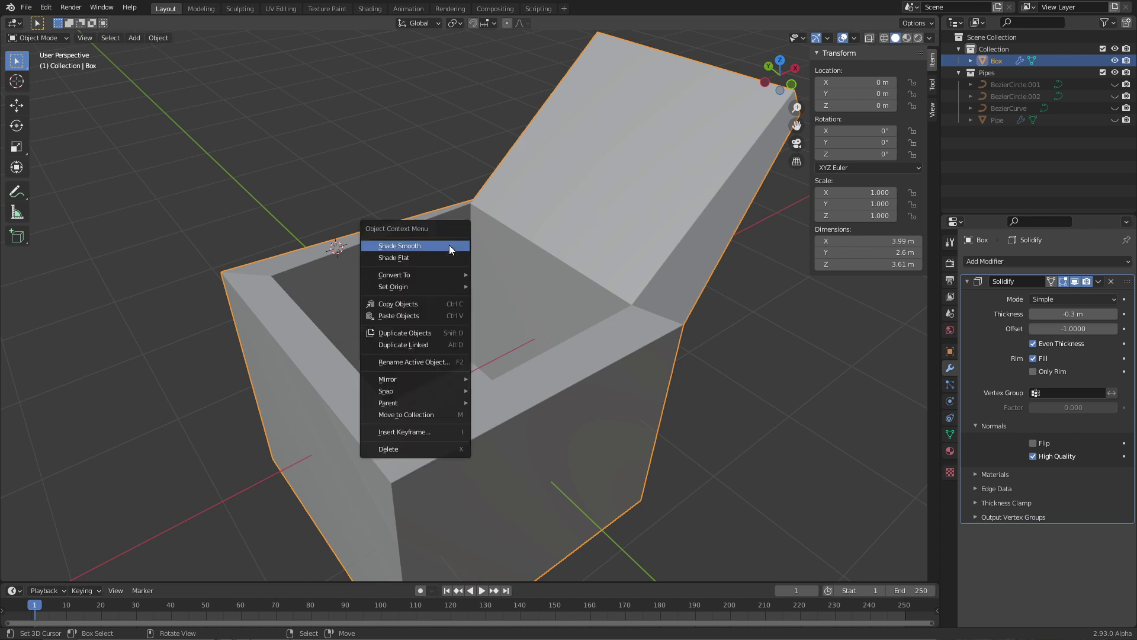
click(437, 250)
middle_drag(423, 357, 355, 364)
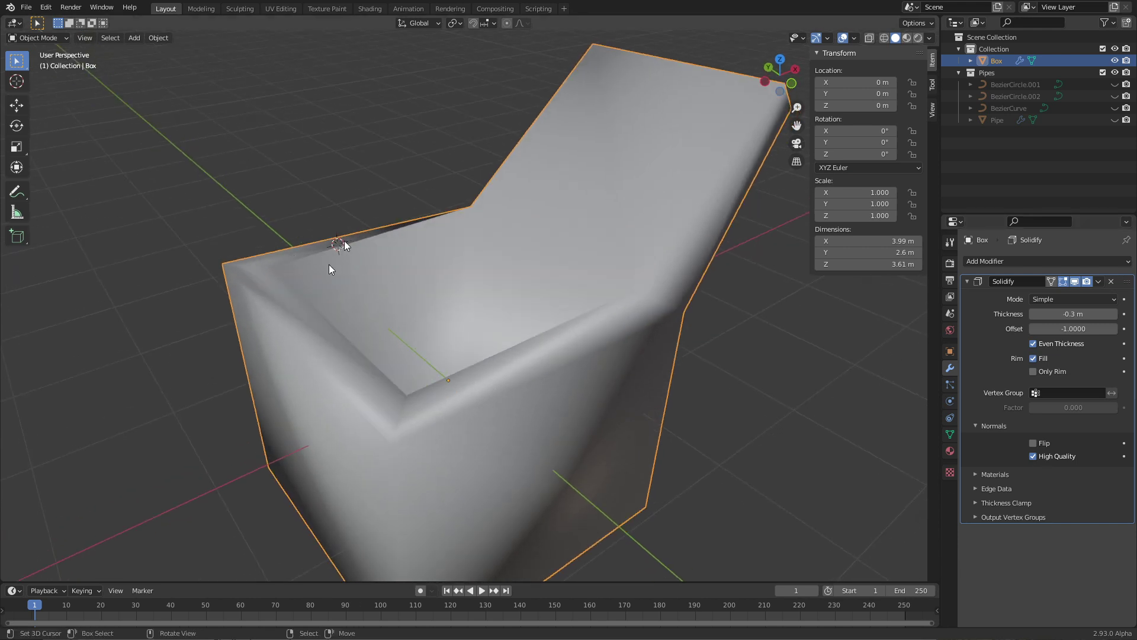
click(1034, 443)
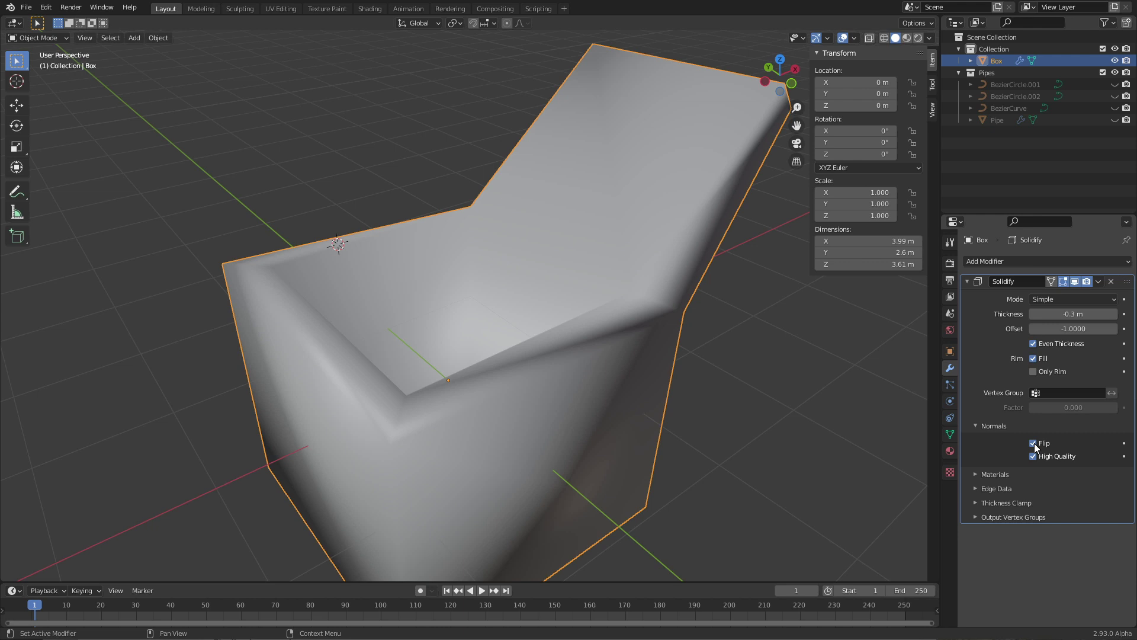
click(1034, 444)
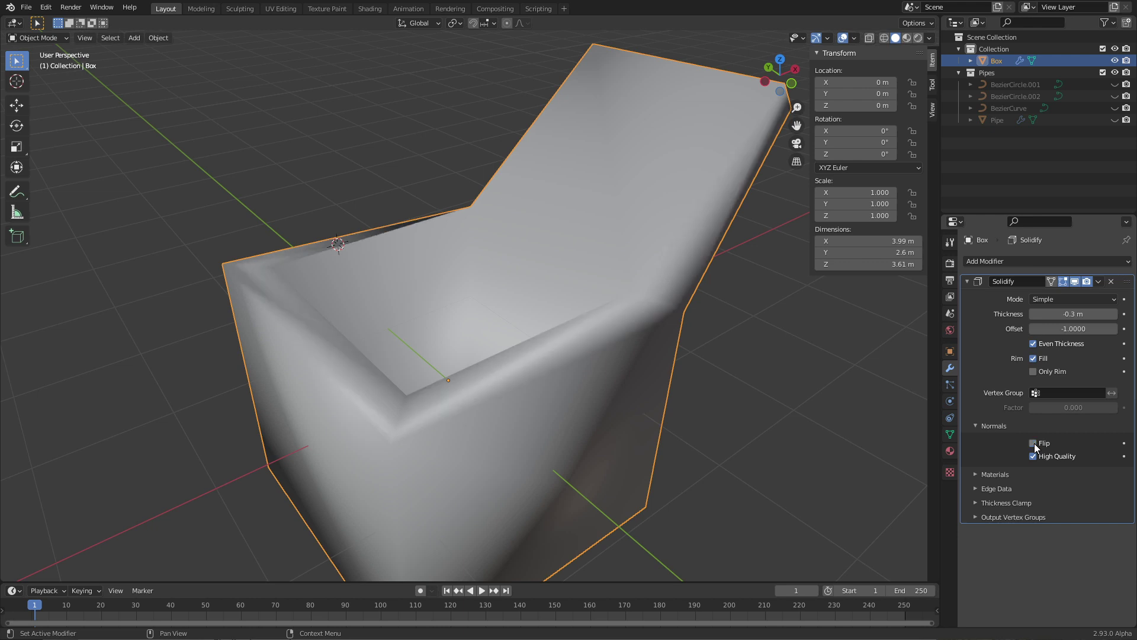
click(1034, 444)
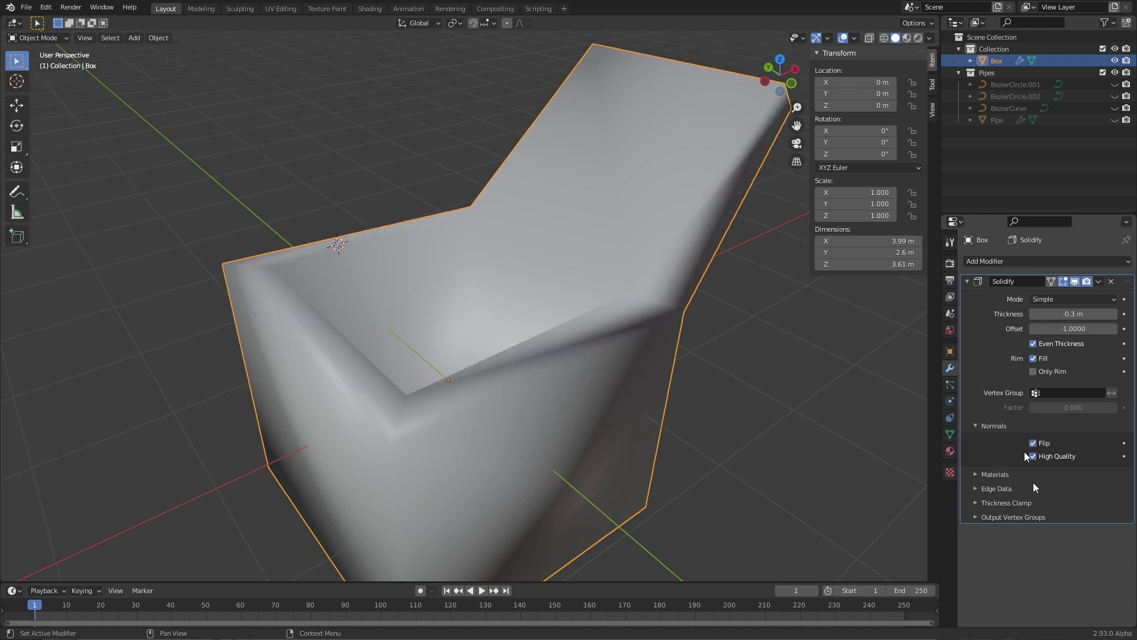
- Inspect the surface close up and framed whole, then set the box back to Shade Flat
scroll(655, 518, up, 10)
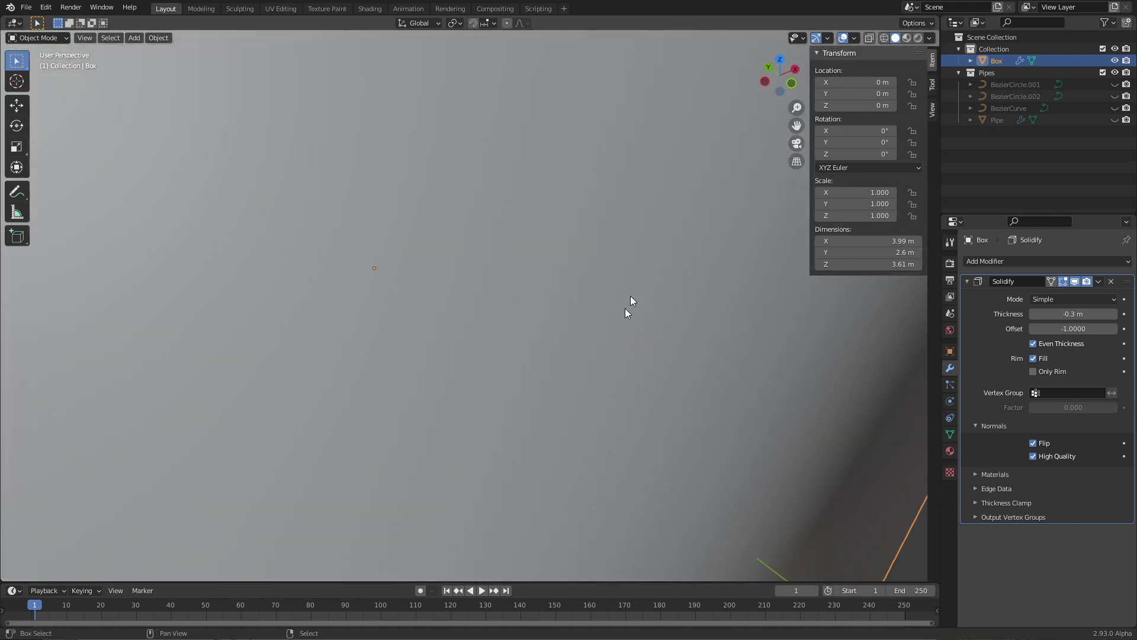
mouse_move(630, 296)
middle_down()
mouse_move(602, 363)
mouse_move(656, 323)
mouse_move(652, 332)
mouse_move(709, 308)
mouse_move(720, 327)
mouse_move(719, 304)
mouse_move(638, 269)
mouse_move(629, 356)
mouse_move(656, 360)
middle_up()
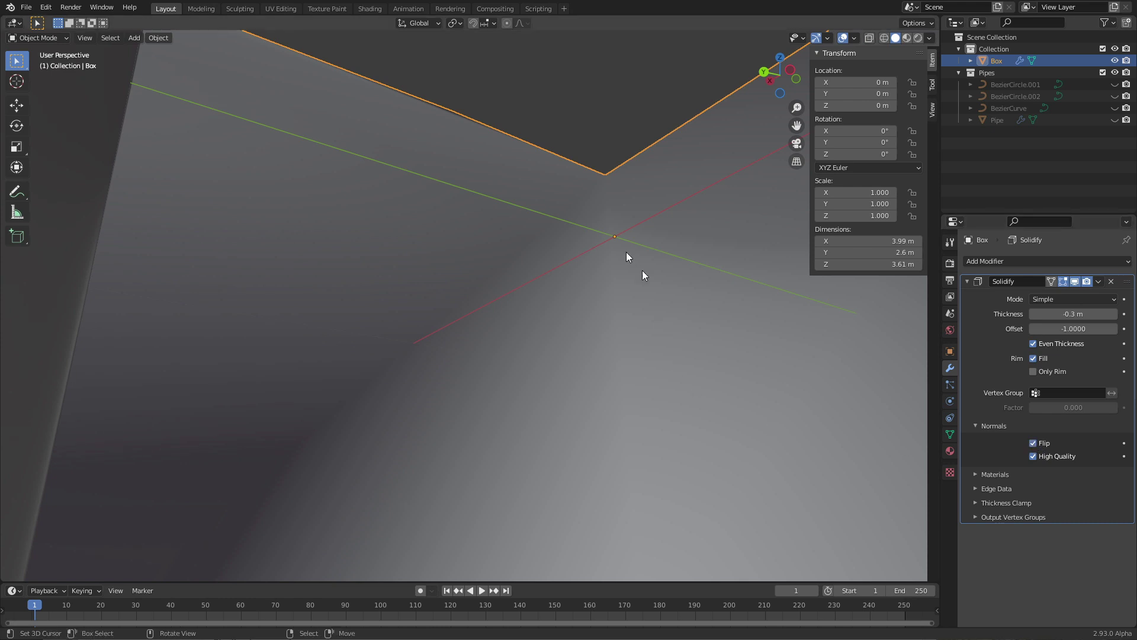
key(KP_Decimal)
middle_drag(614, 259, 538, 416)
right_click(516, 363)
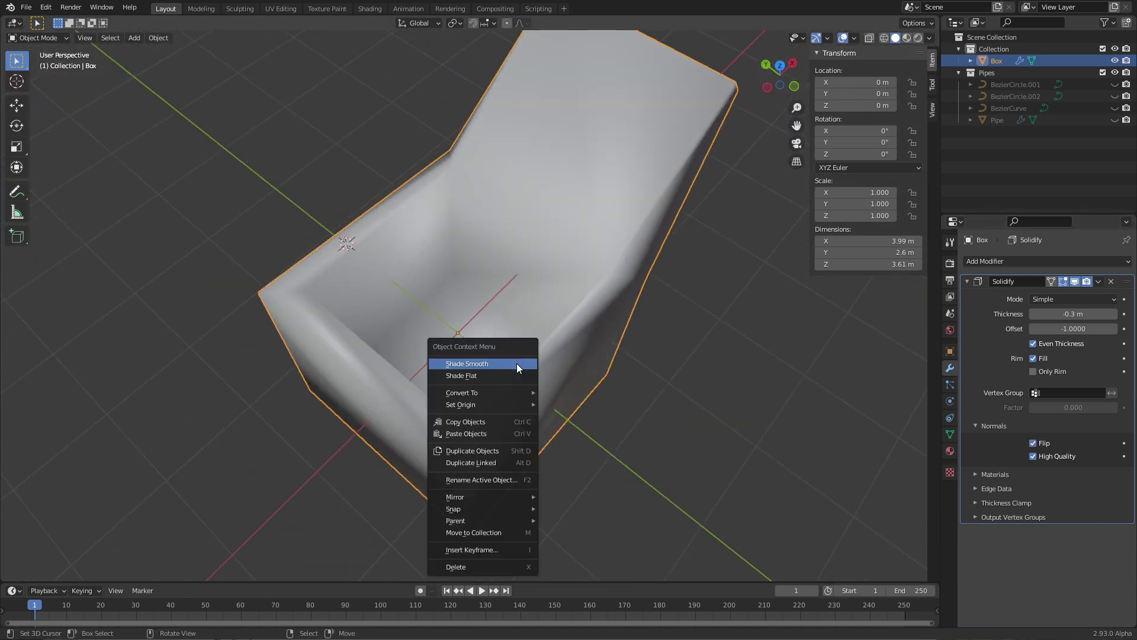
click(512, 377)
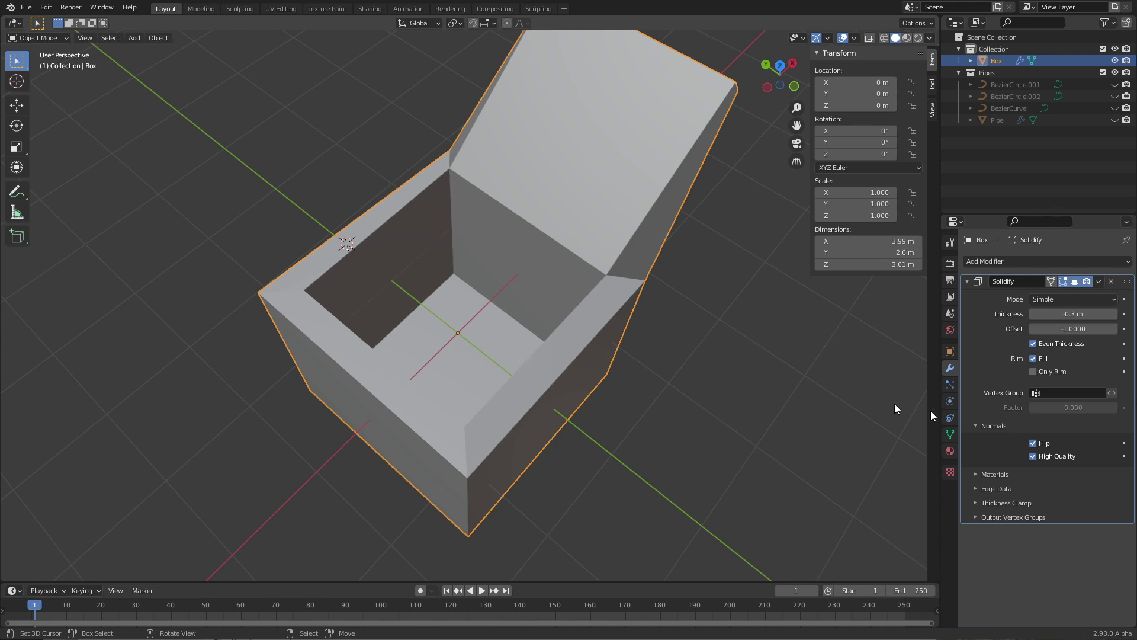
- Collapse the Solidify Normals panel, reveal its material offset settings, and show the material slots
click(987, 426)
click(992, 440)
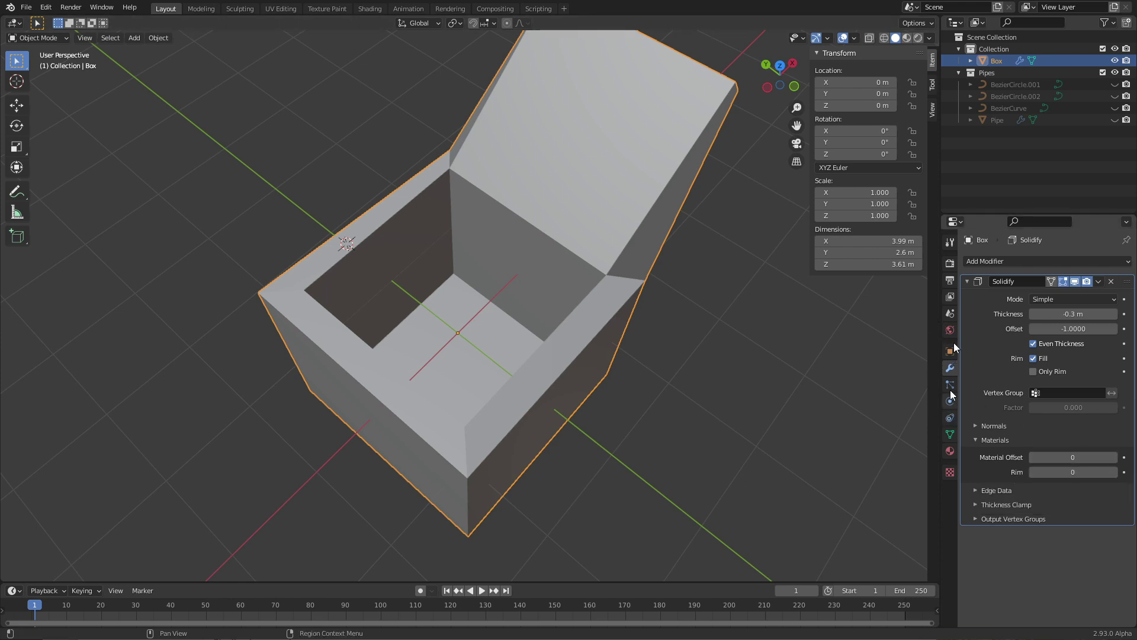
click(950, 451)
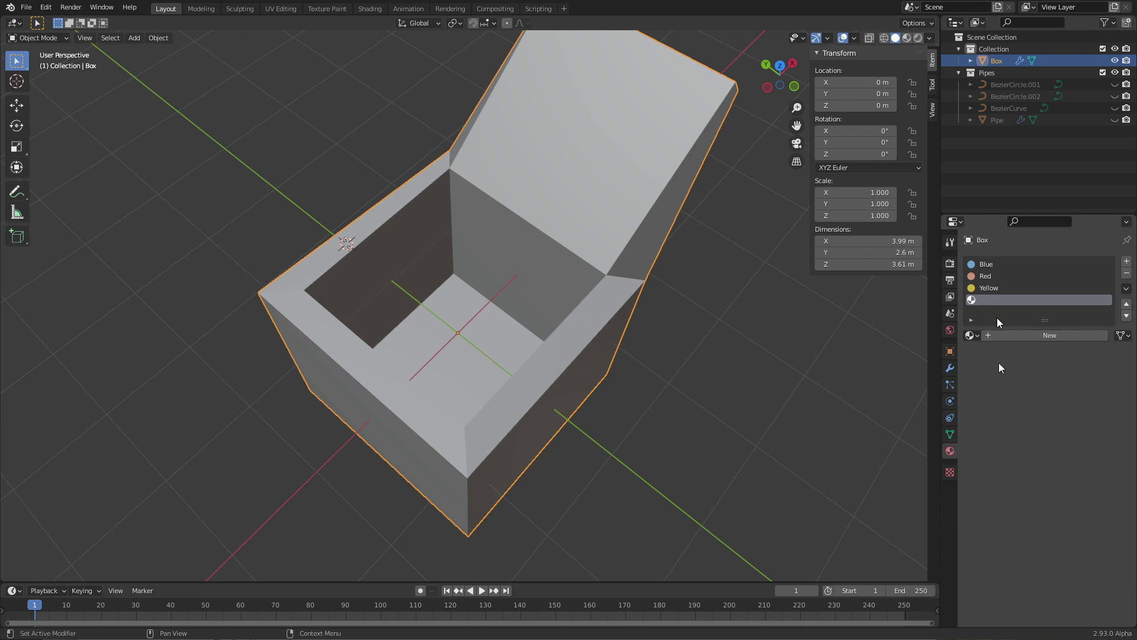
- Assign the Blue material slot to the whole box in Edit Mode, then select the Red slot
click(988, 264)
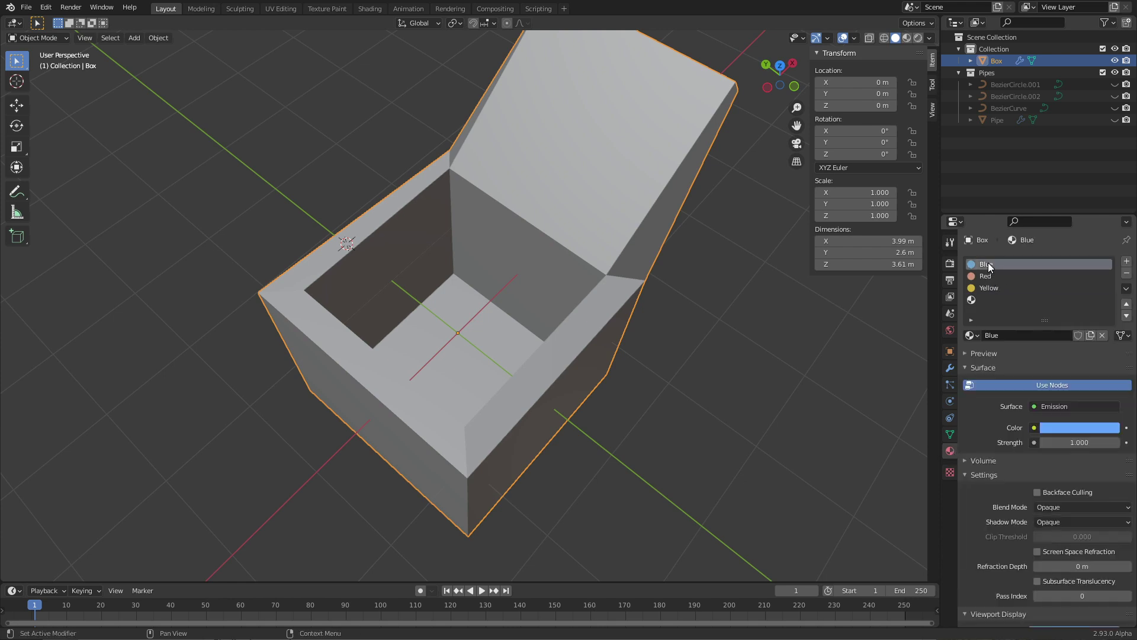
key(Tab)
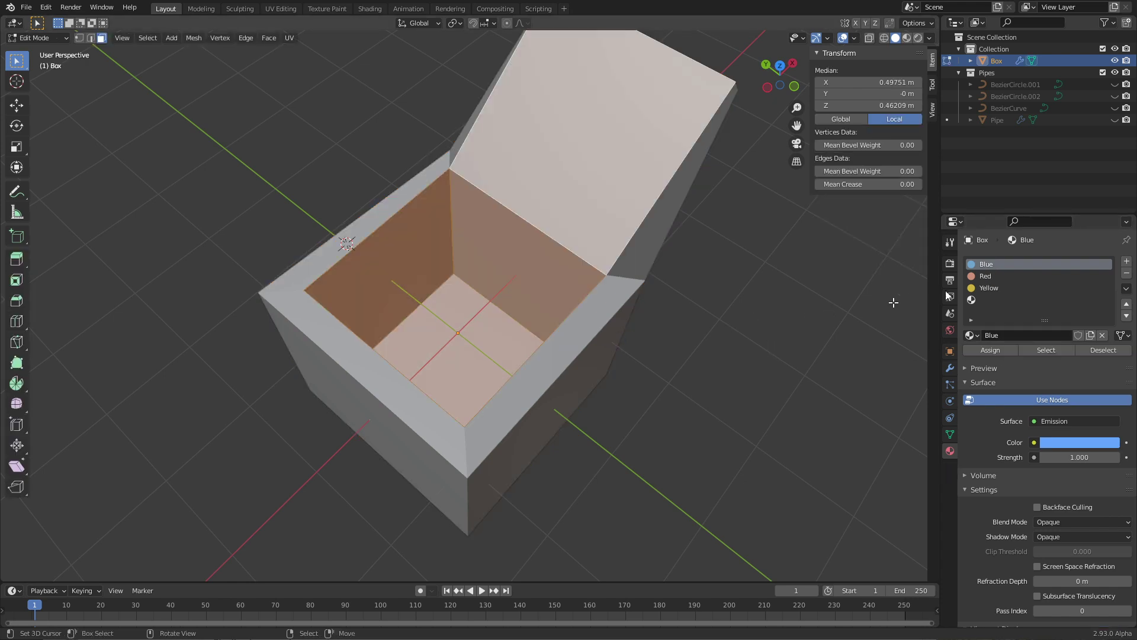
click(991, 349)
key(Tab)
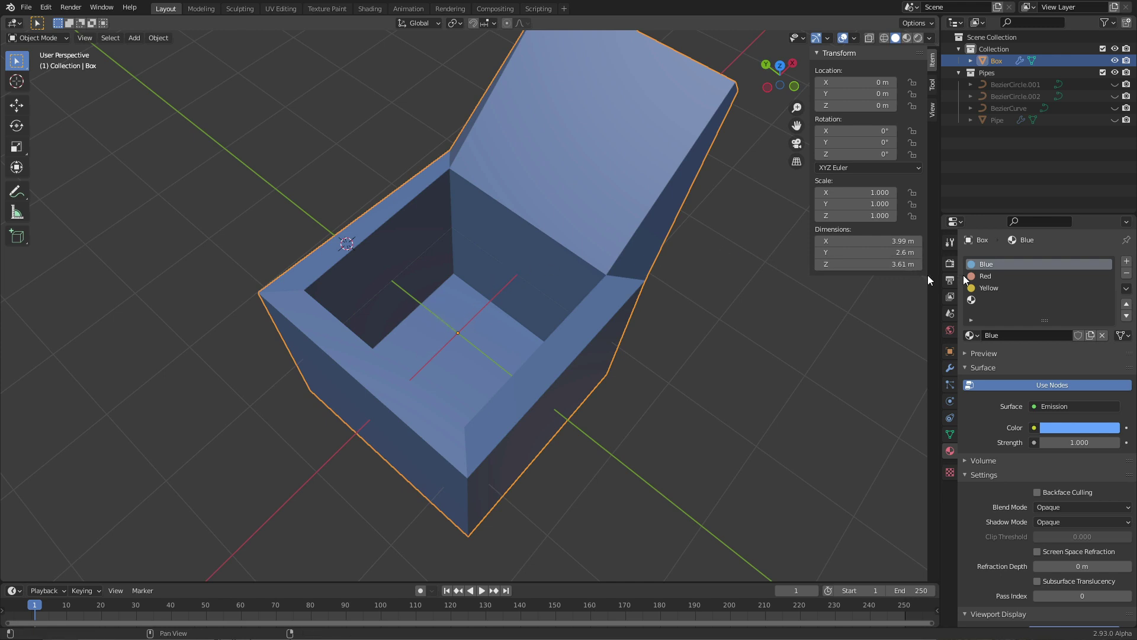
click(985, 276)
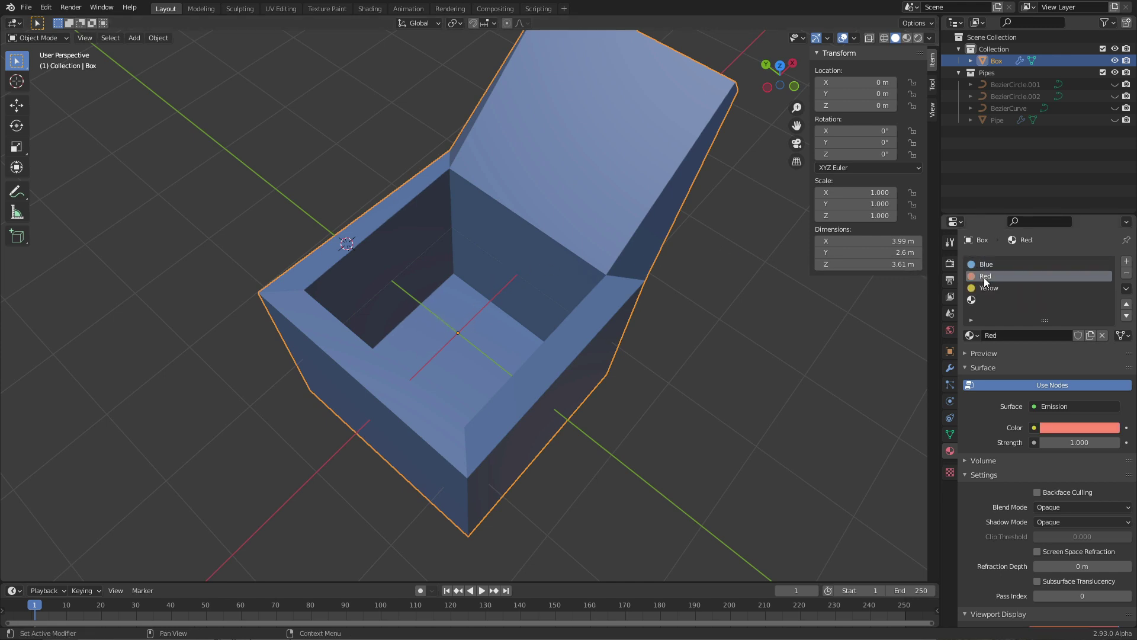
click(988, 288)
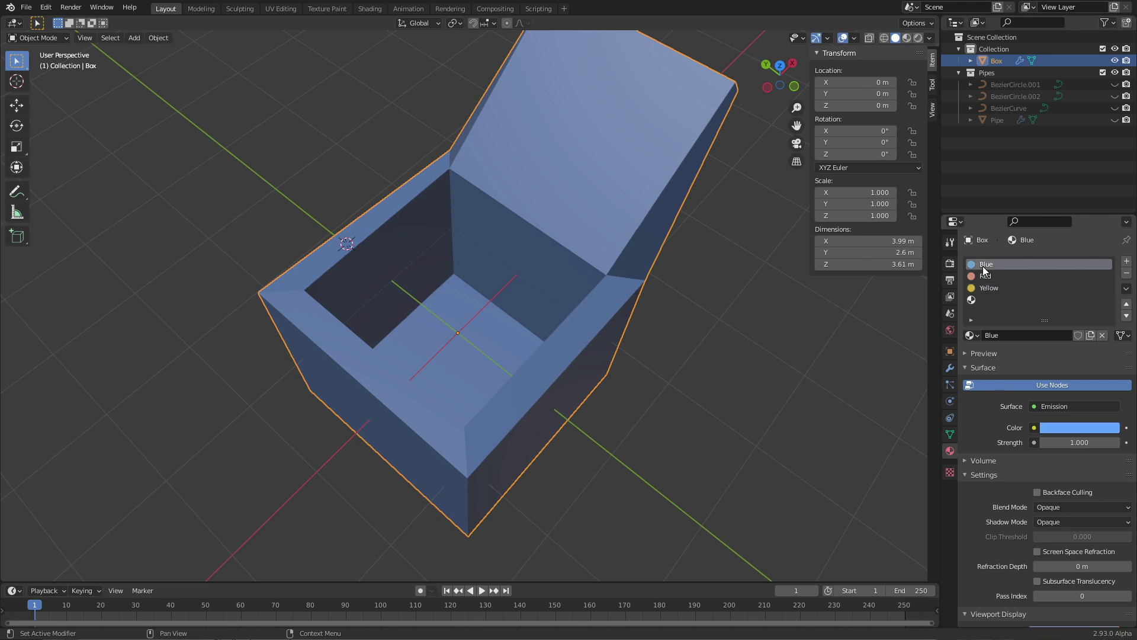
- Set Solidify Material Offset to 1 and Rim to 2 for red outer walls and yellow rims
click(950, 368)
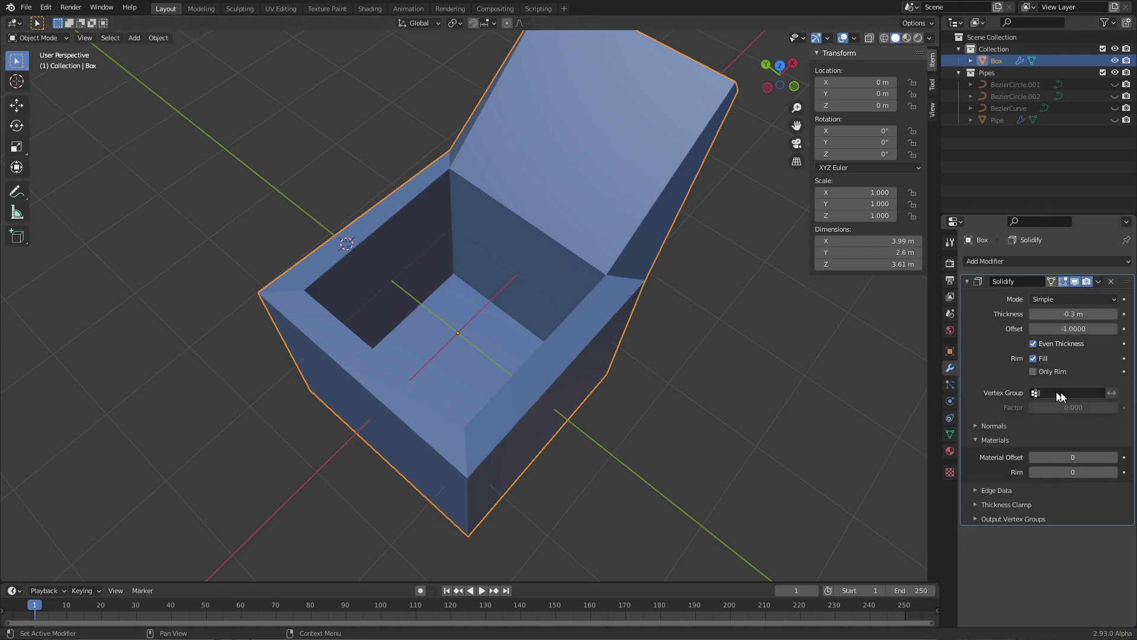
click(1113, 457)
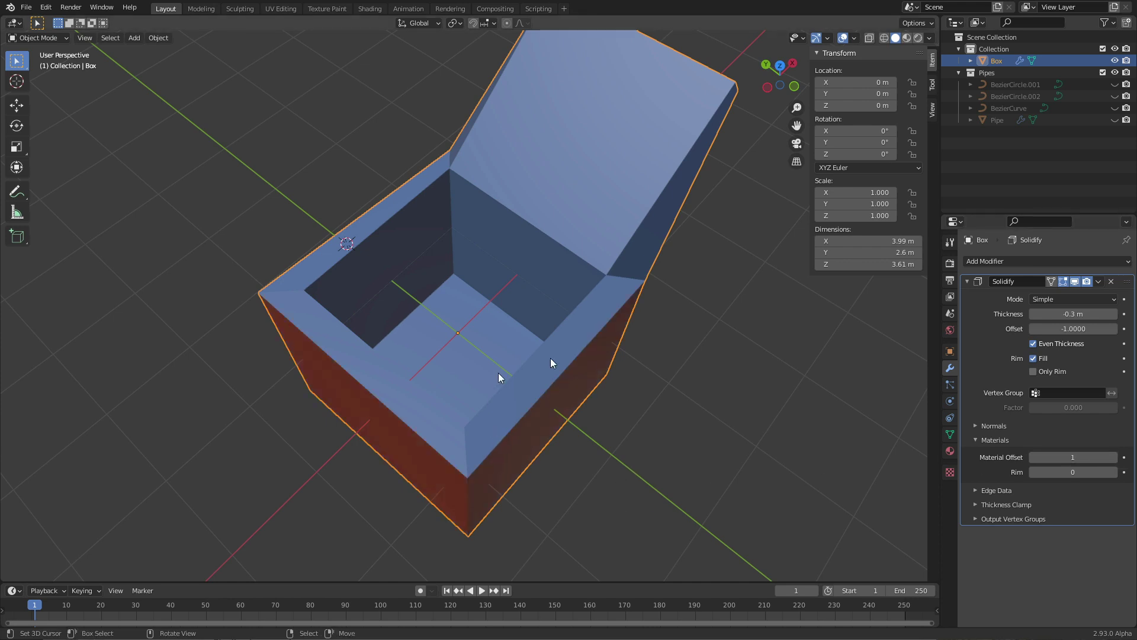
click(950, 451)
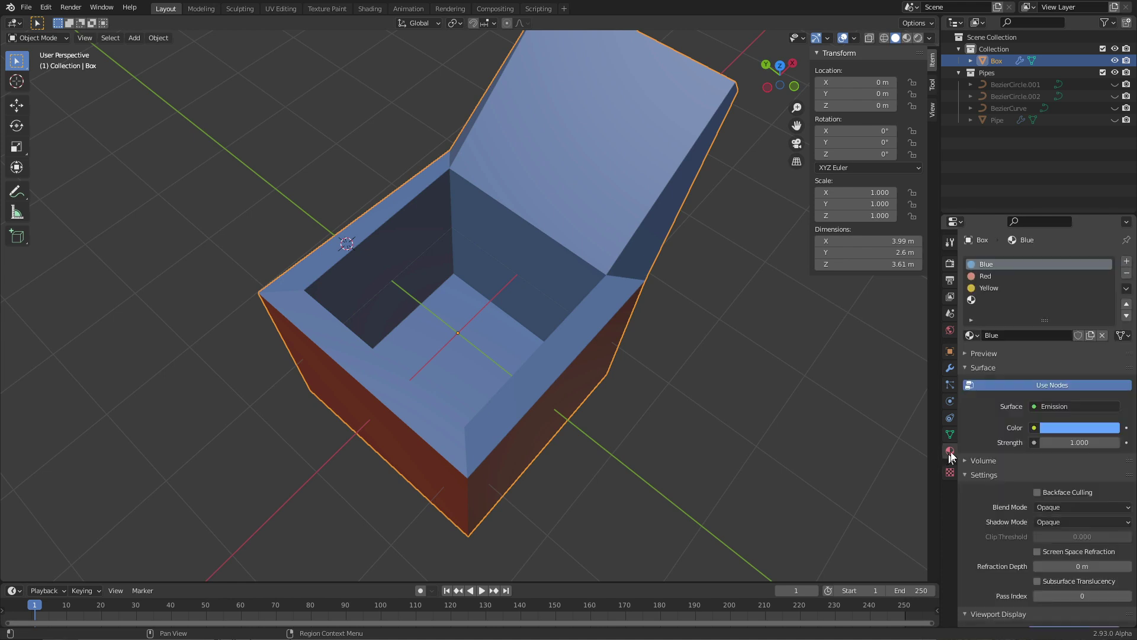
click(987, 276)
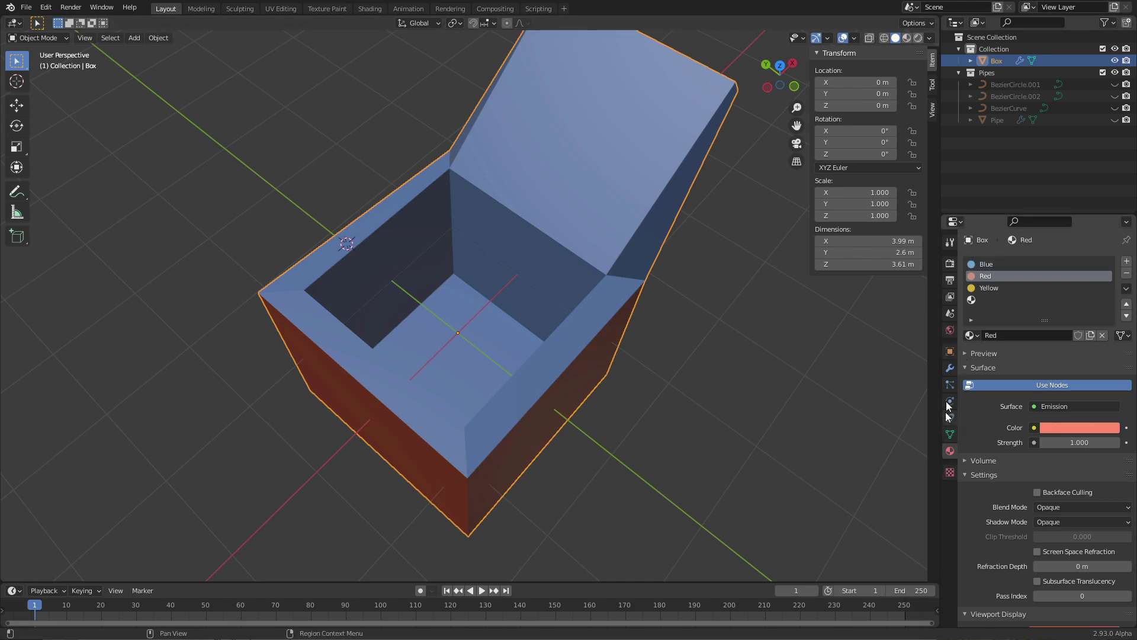
click(950, 368)
click(1113, 472)
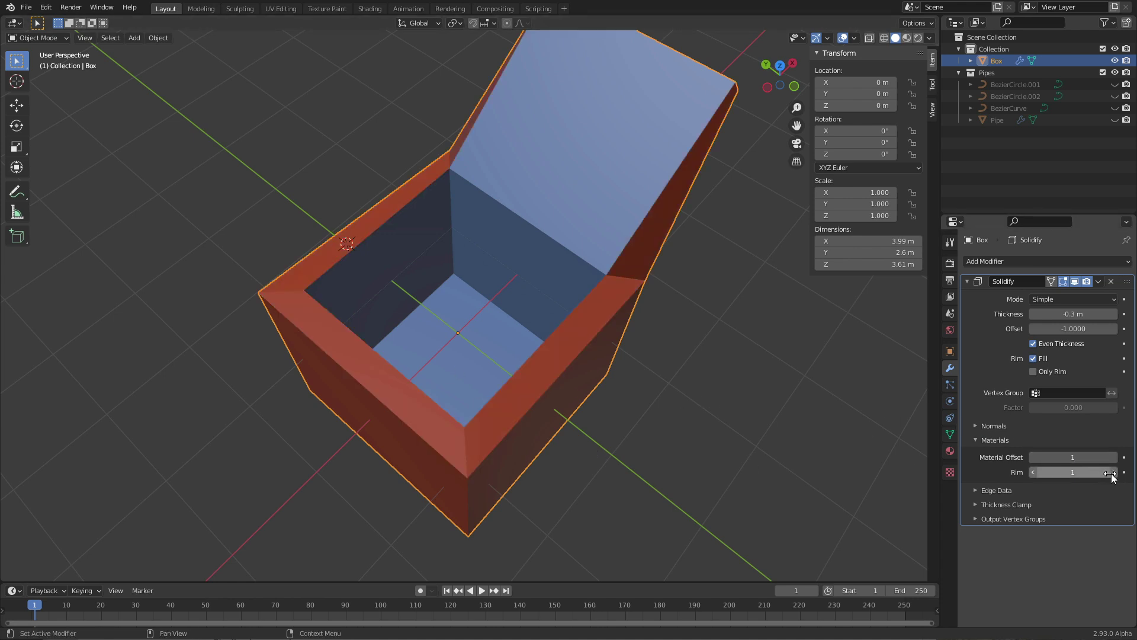
click(1111, 473)
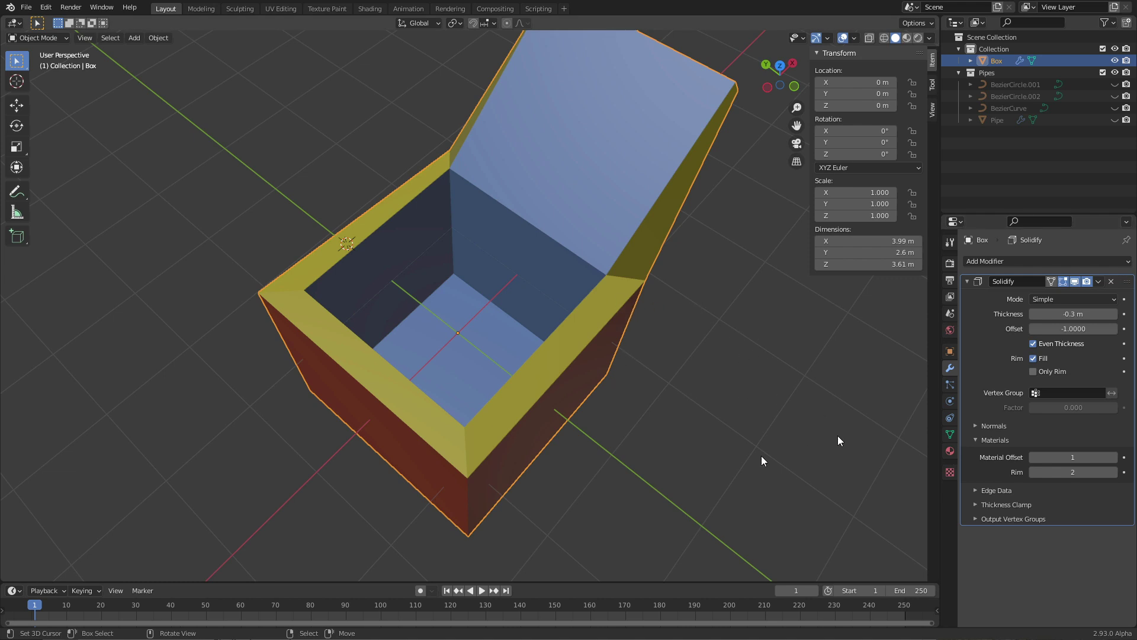
key(Tab)
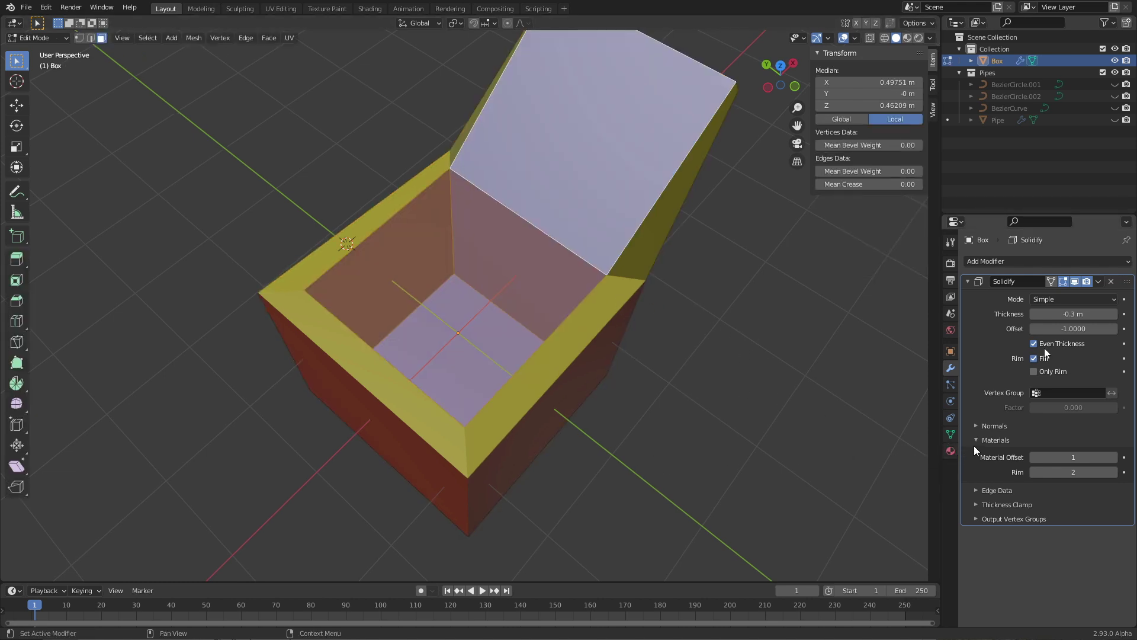
key(Tab)
click(950, 451)
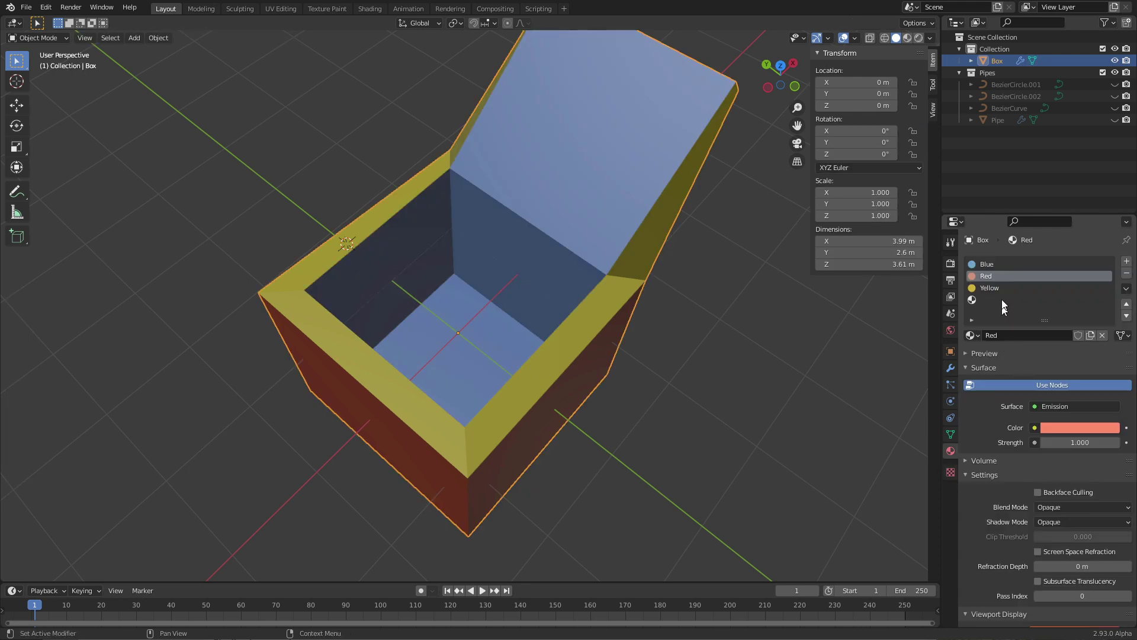
click(1001, 287)
key(Tab)
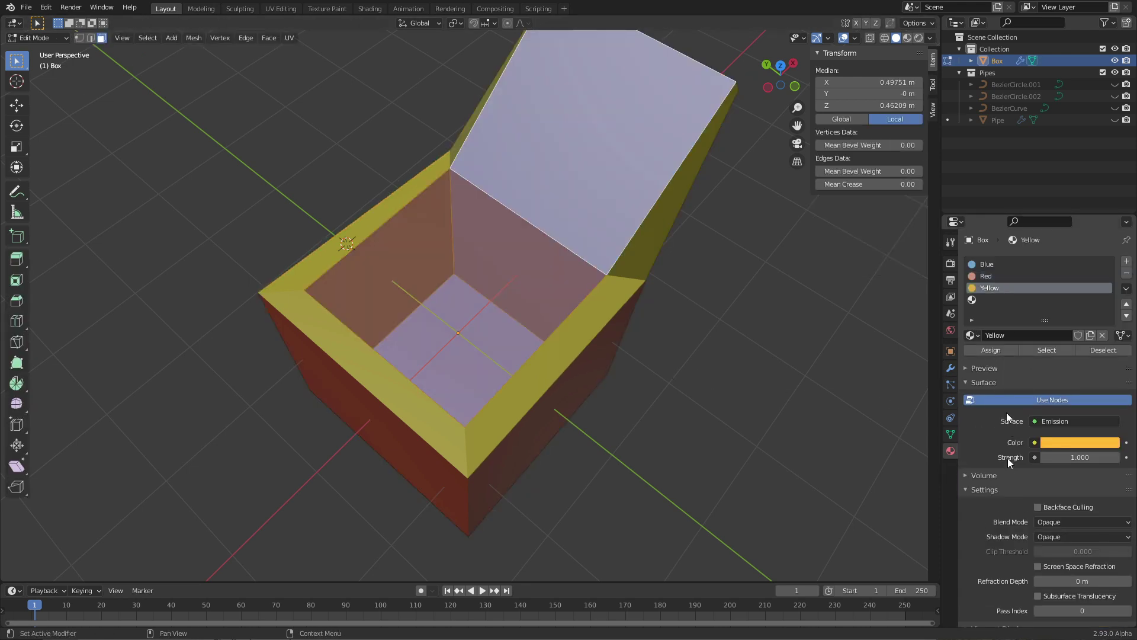
click(991, 350)
key(Tab)
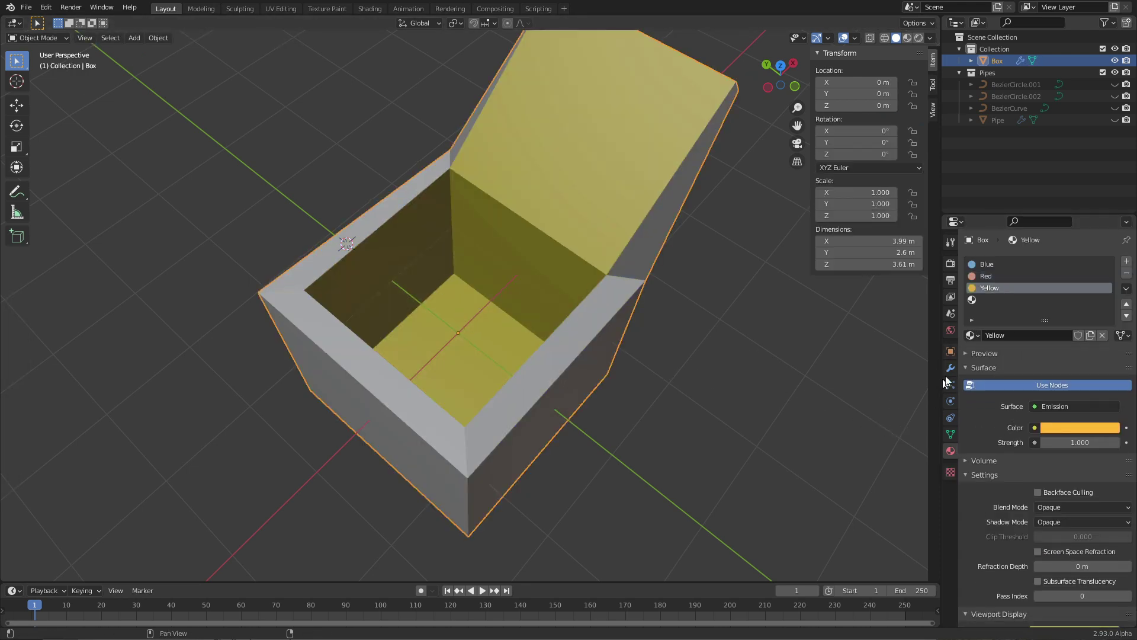
click(951, 368)
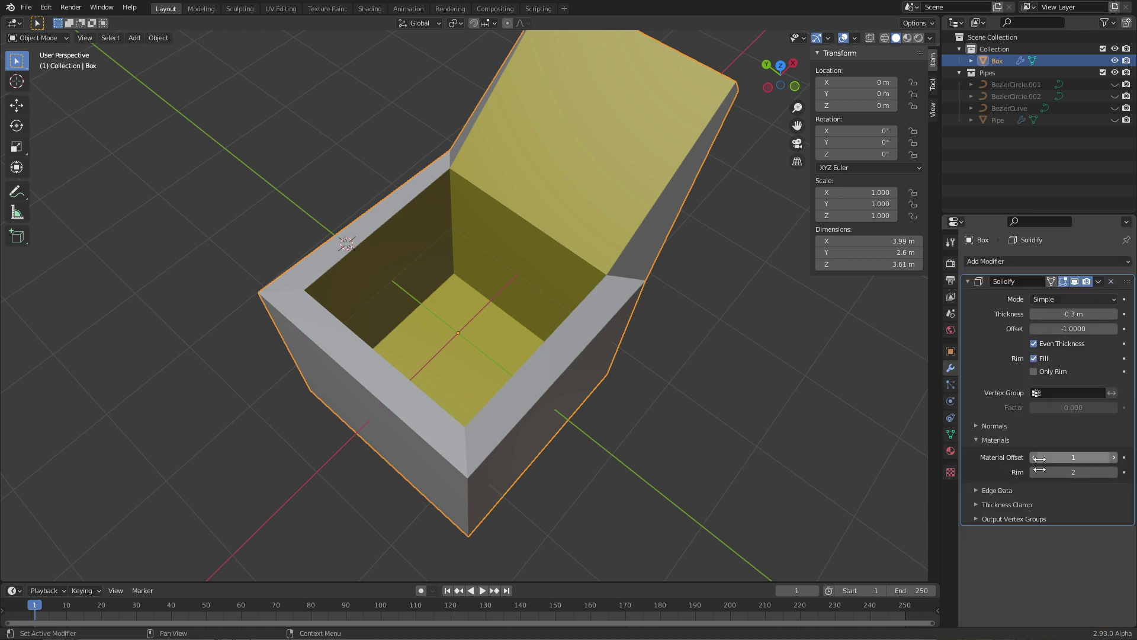
click(1035, 472)
click(1035, 472)
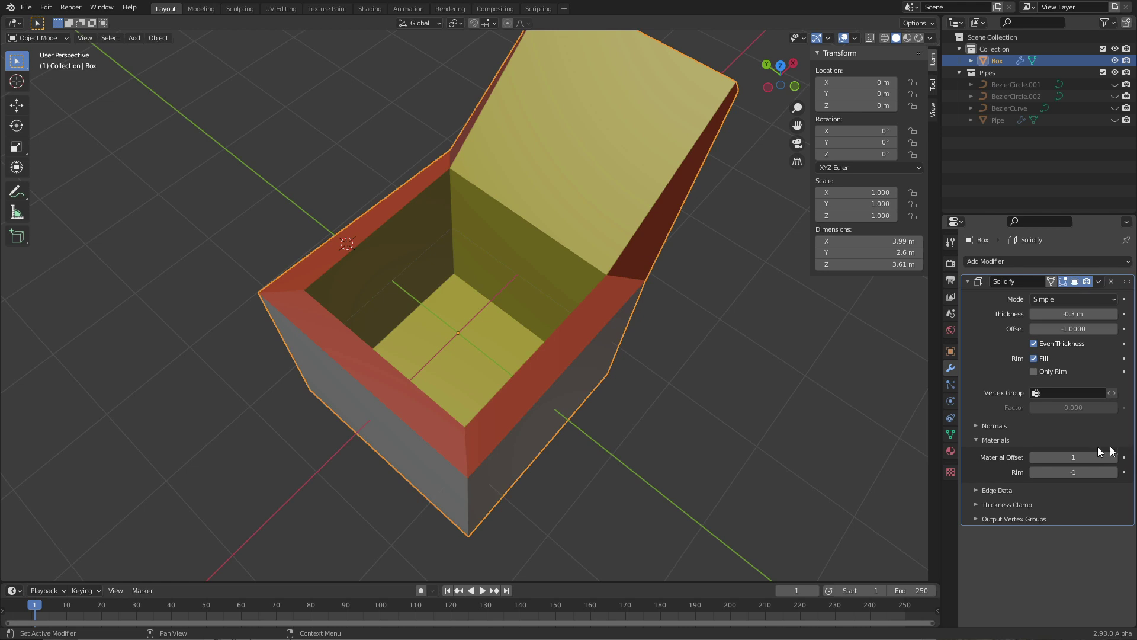
click(950, 450)
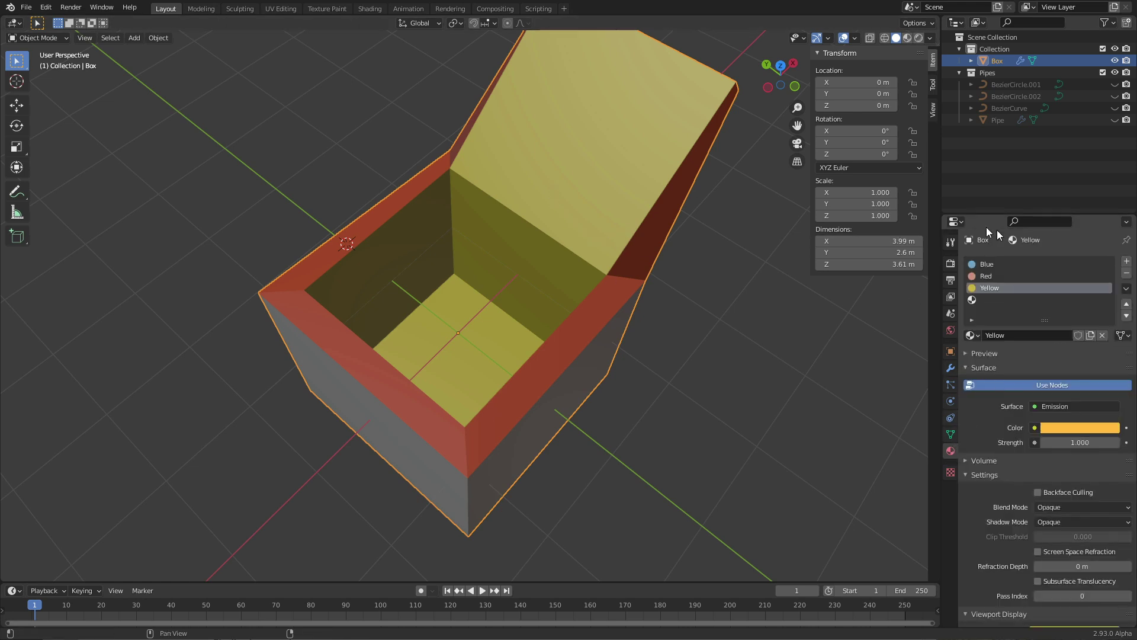
click(988, 264)
key(Tab)
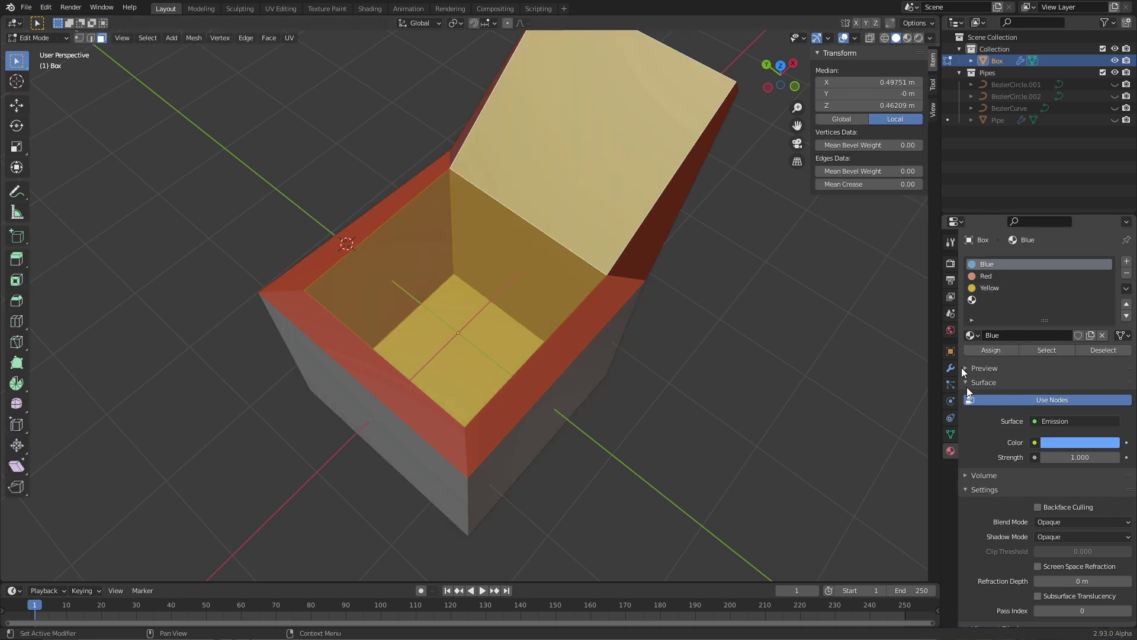
click(991, 350)
key(Tab)
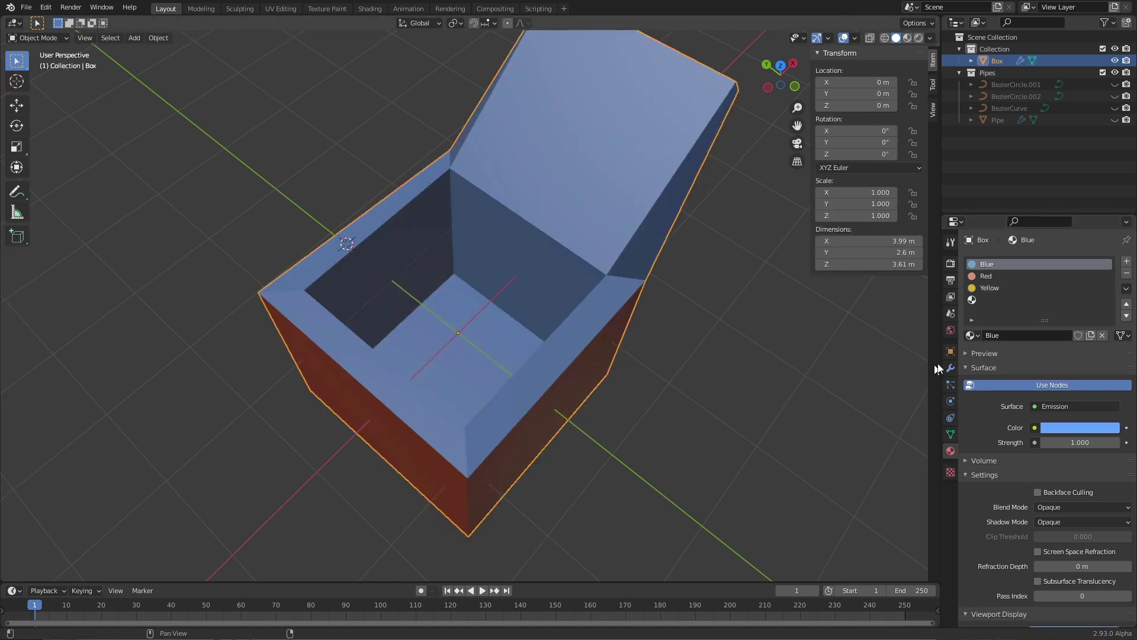
click(950, 367)
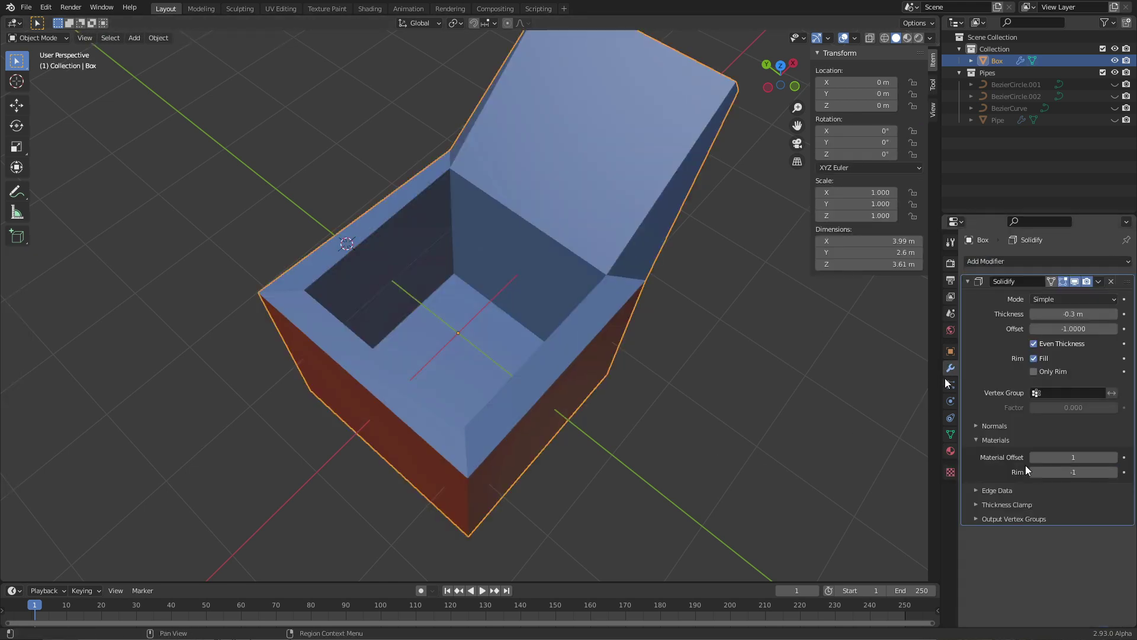
click(1114, 473)
click(1115, 472)
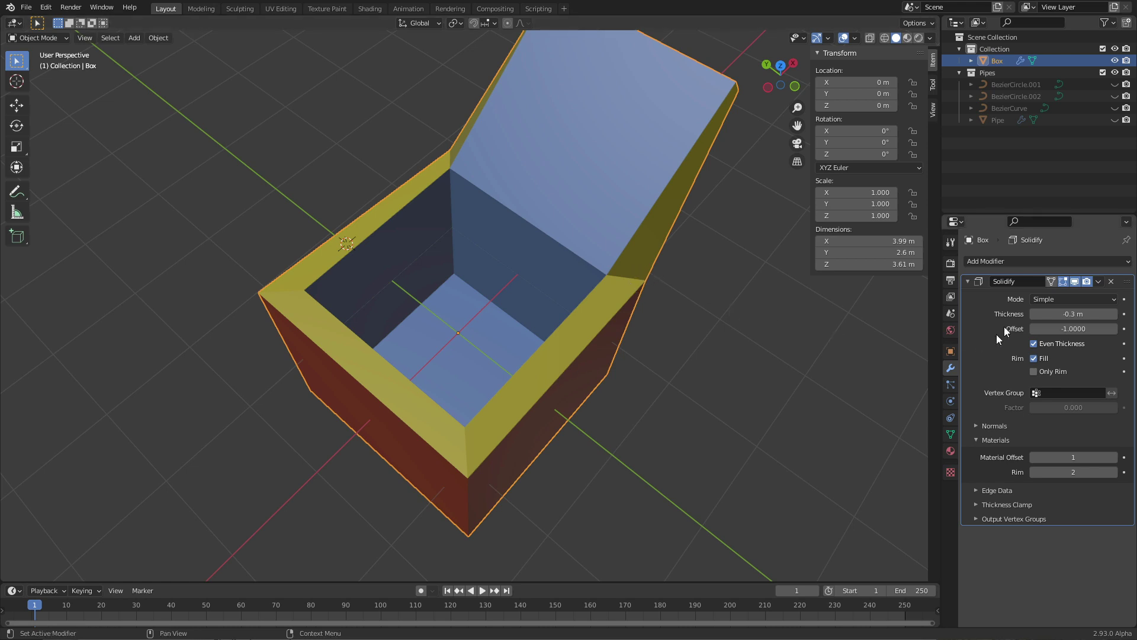
- Toggle Rim Fill off and back on, then enable Only Rim so blue walls show yellow rim edges
click(1035, 358)
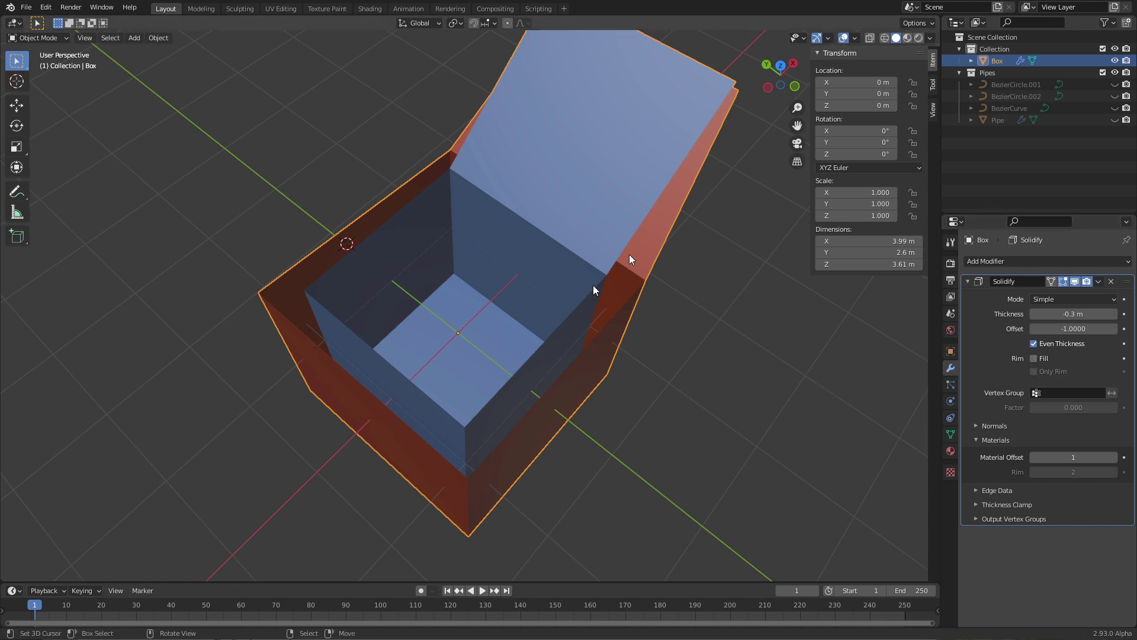
scroll(549, 362, down, 4)
scroll(540, 350, up, 3)
middle_drag(541, 343, 554, 414)
click(1034, 359)
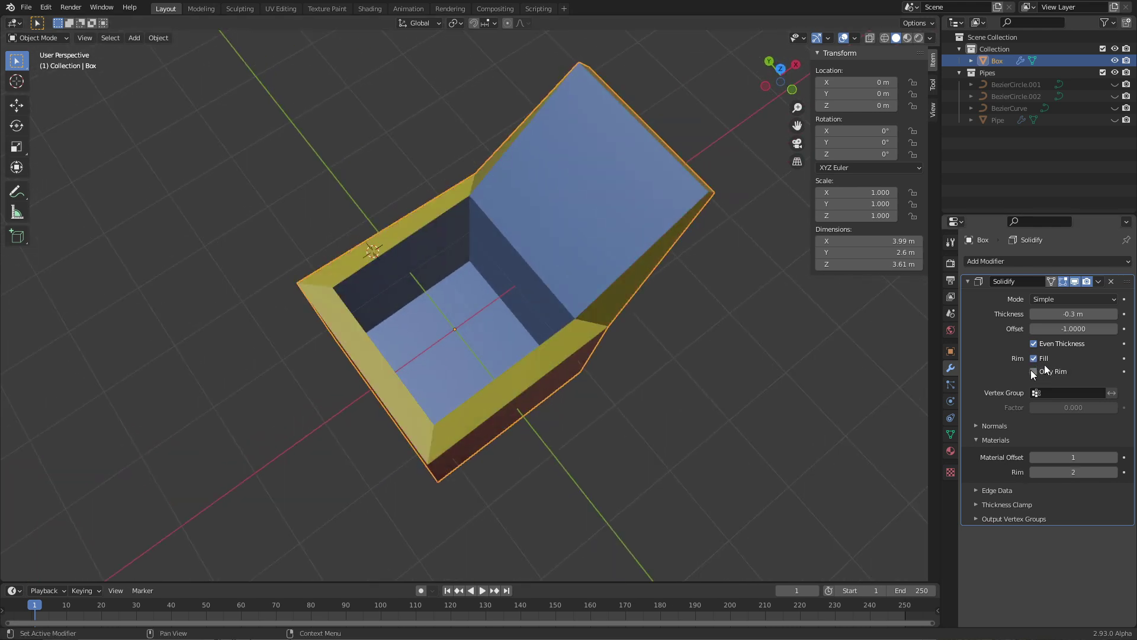
click(1035, 372)
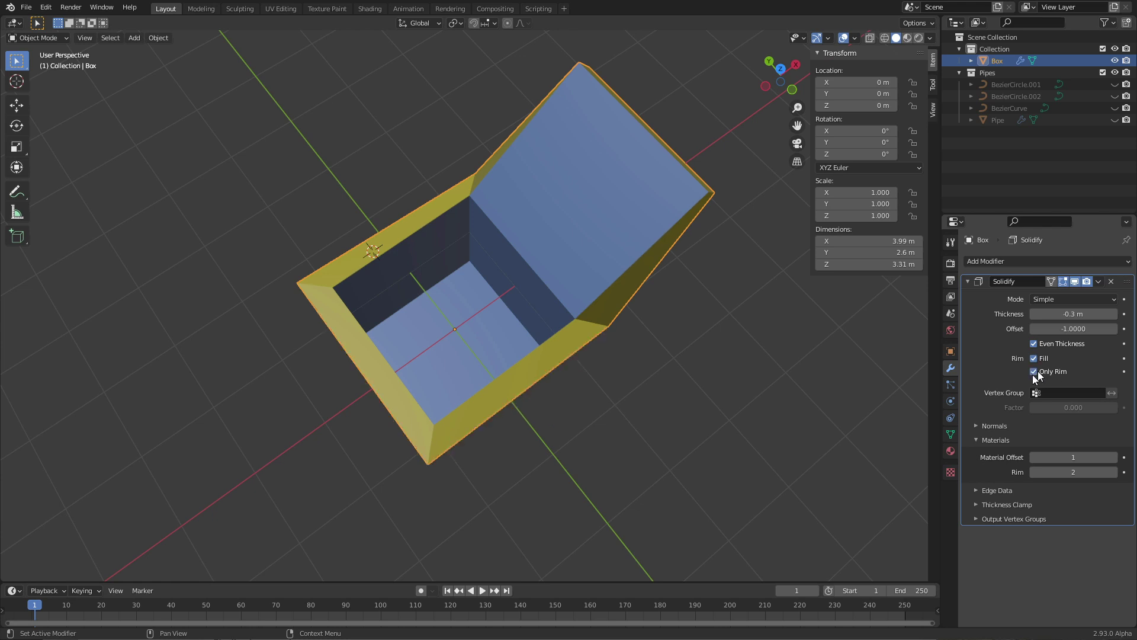
middle_drag(554, 435, 538, 406)
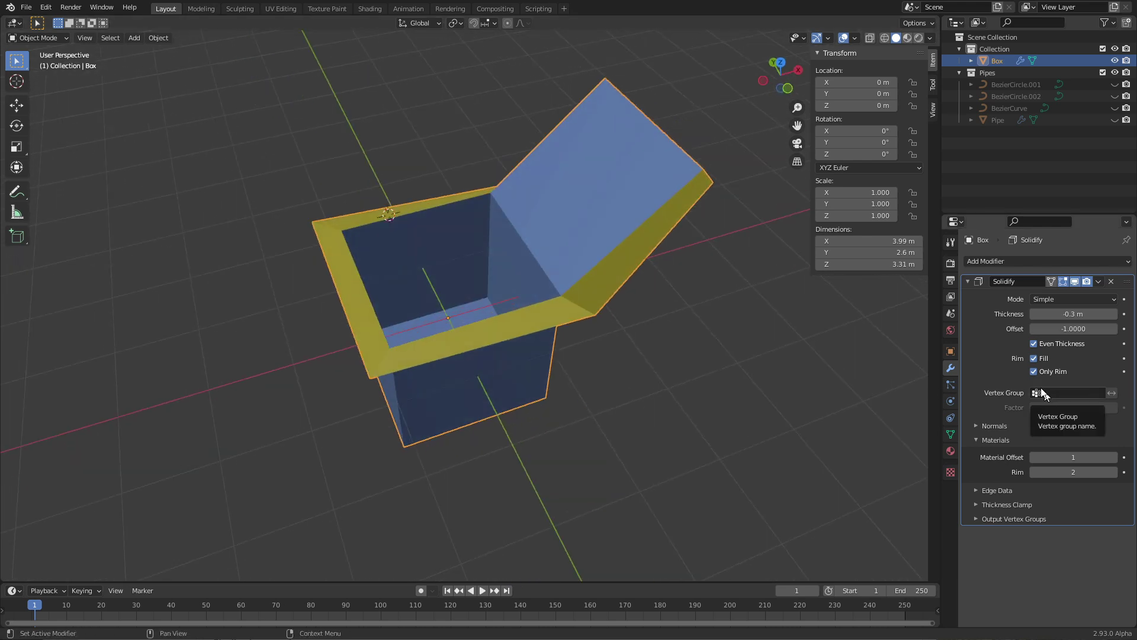
- Turn Only Rim off and set the Solidify thickness to 0.3 m
click(1034, 372)
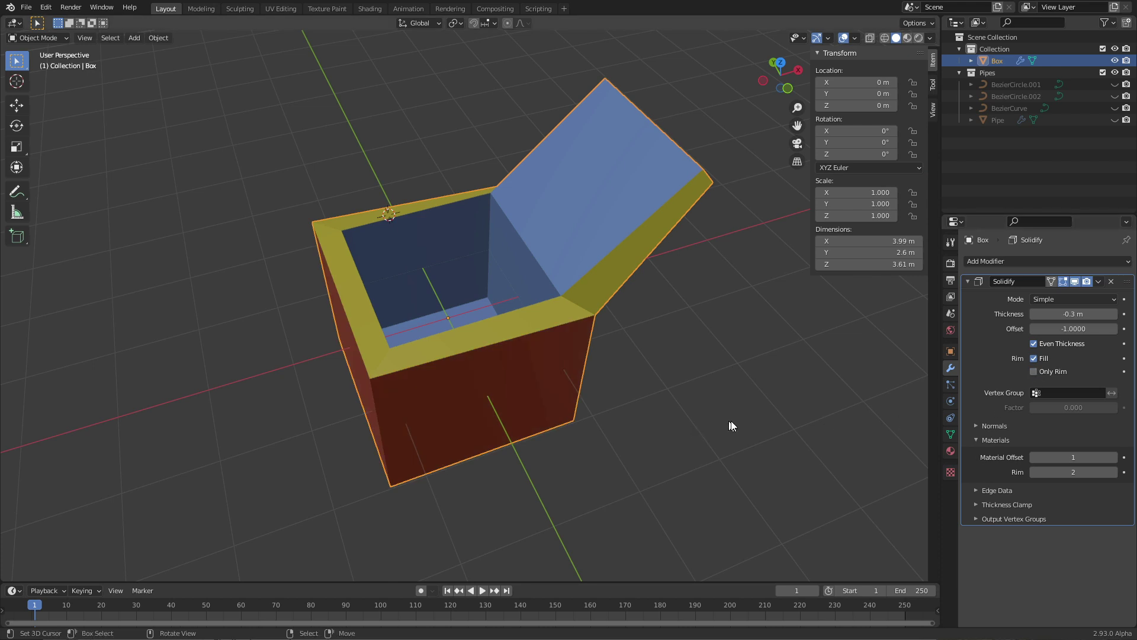
click(1072, 315)
text(0.3)
key(Return)
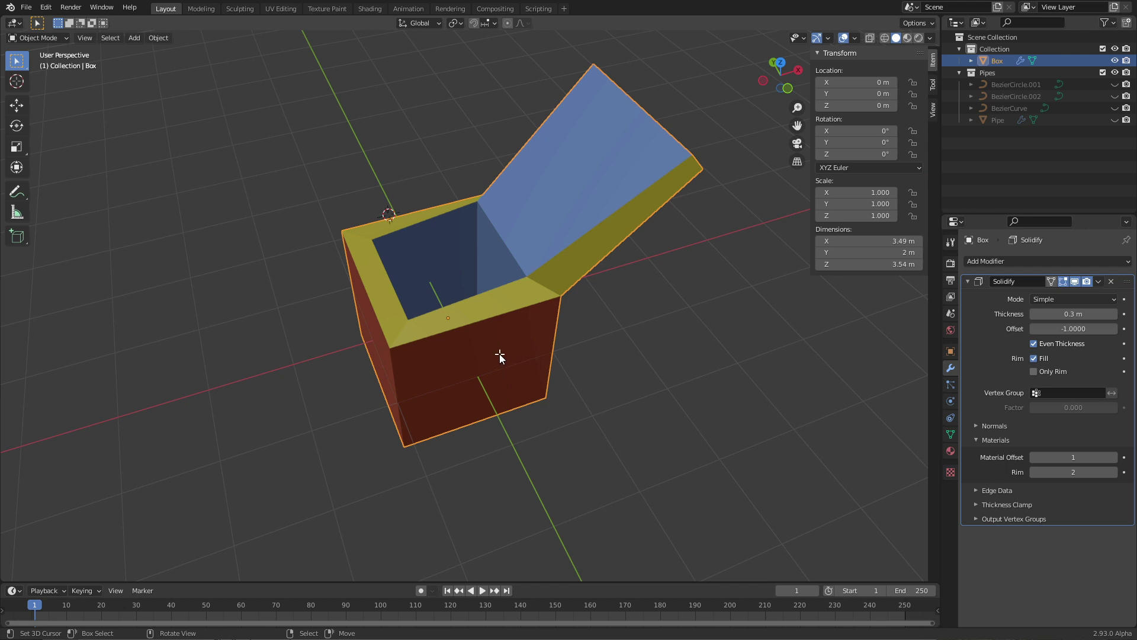
- Enter Edit Mode on the box and switch to the top view
key(Tab)
middle_drag(508, 339, 501, 382)
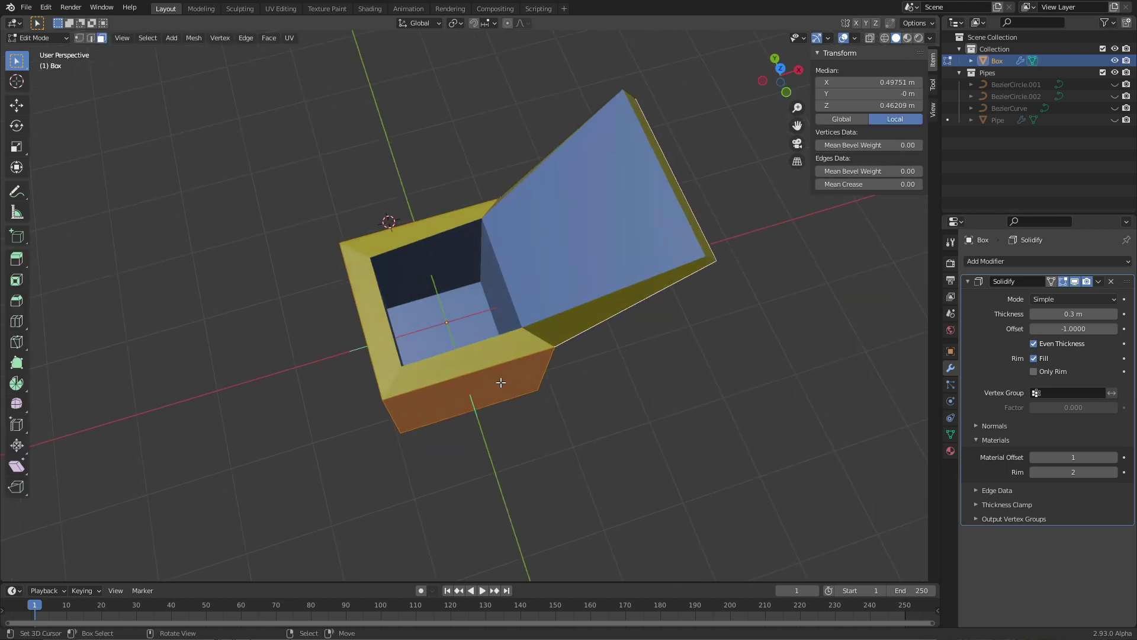
key(KP_7)
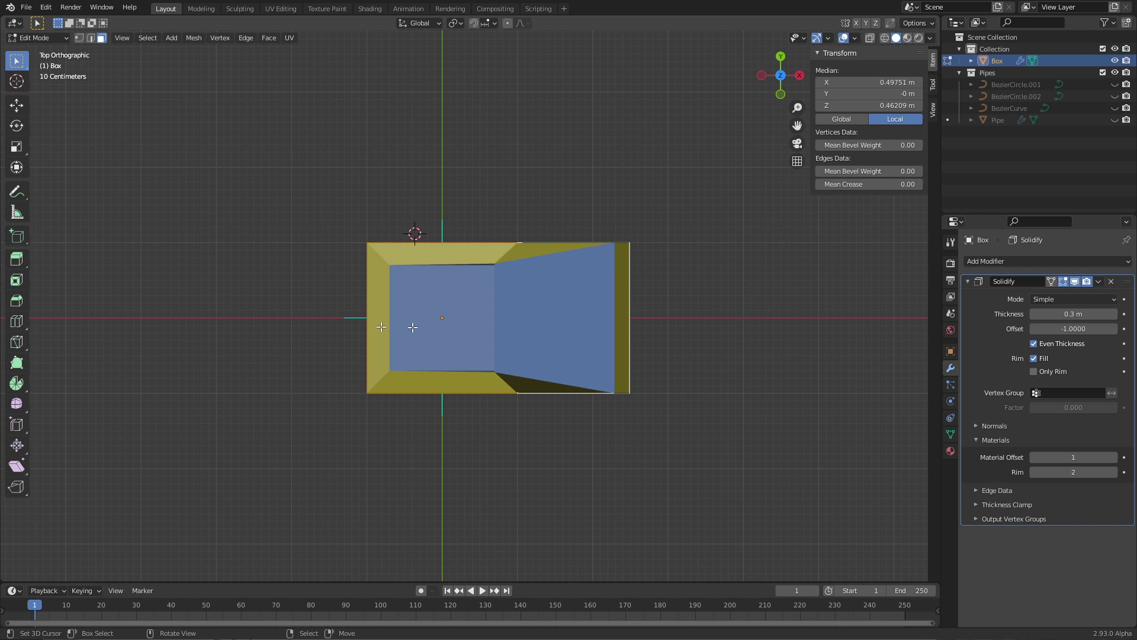
key(Tab)
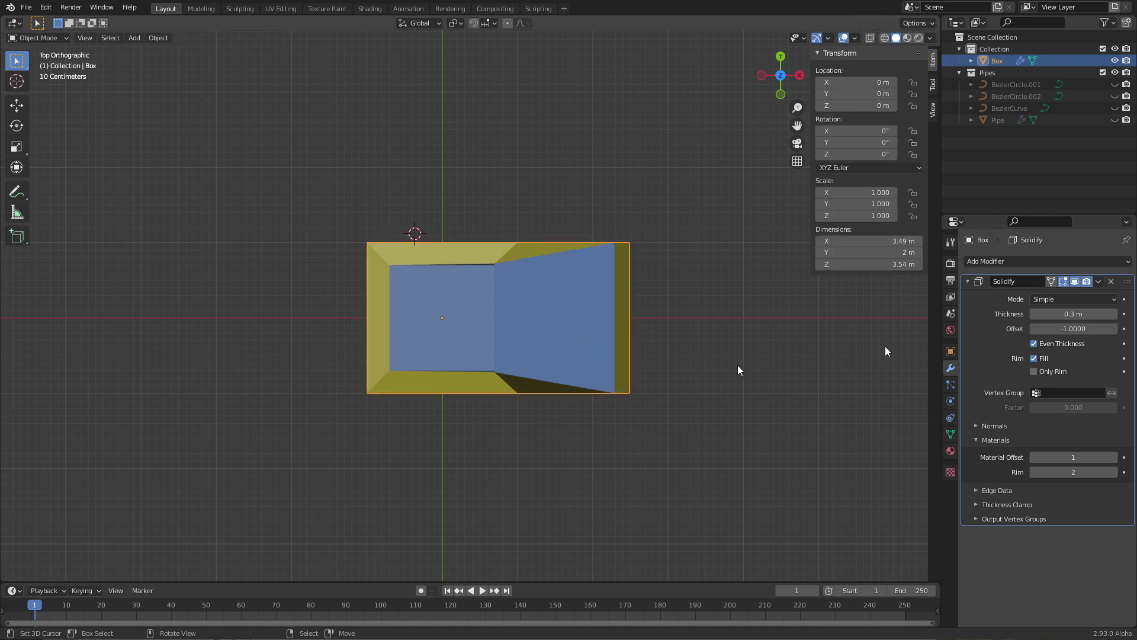
click(1051, 328)
text(1)
key(Return)
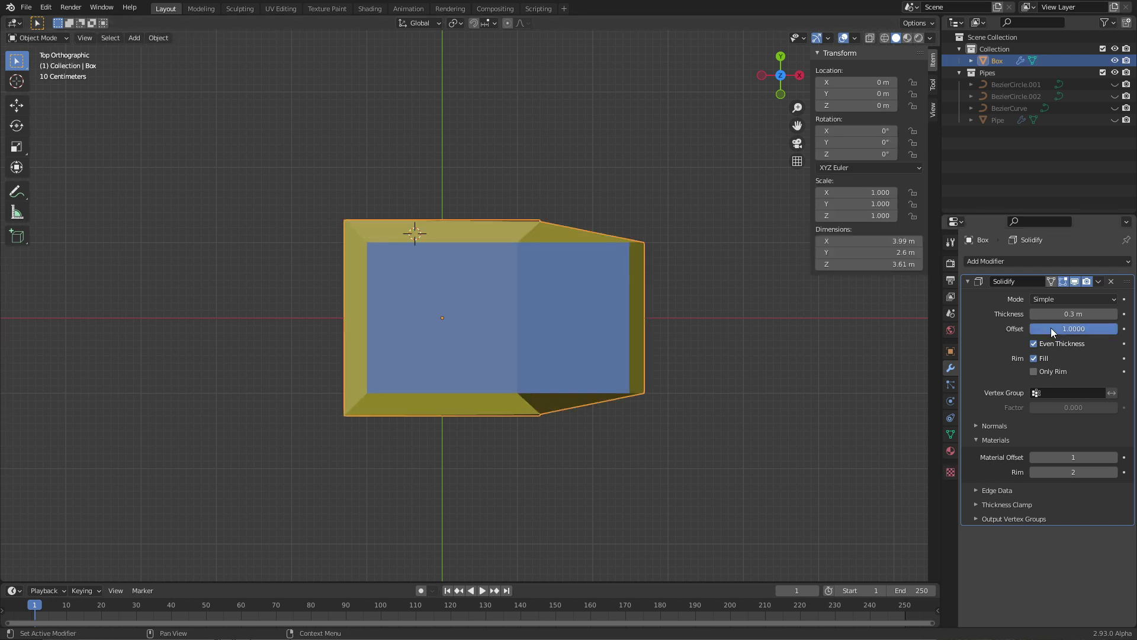
key(z)
click(394, 309)
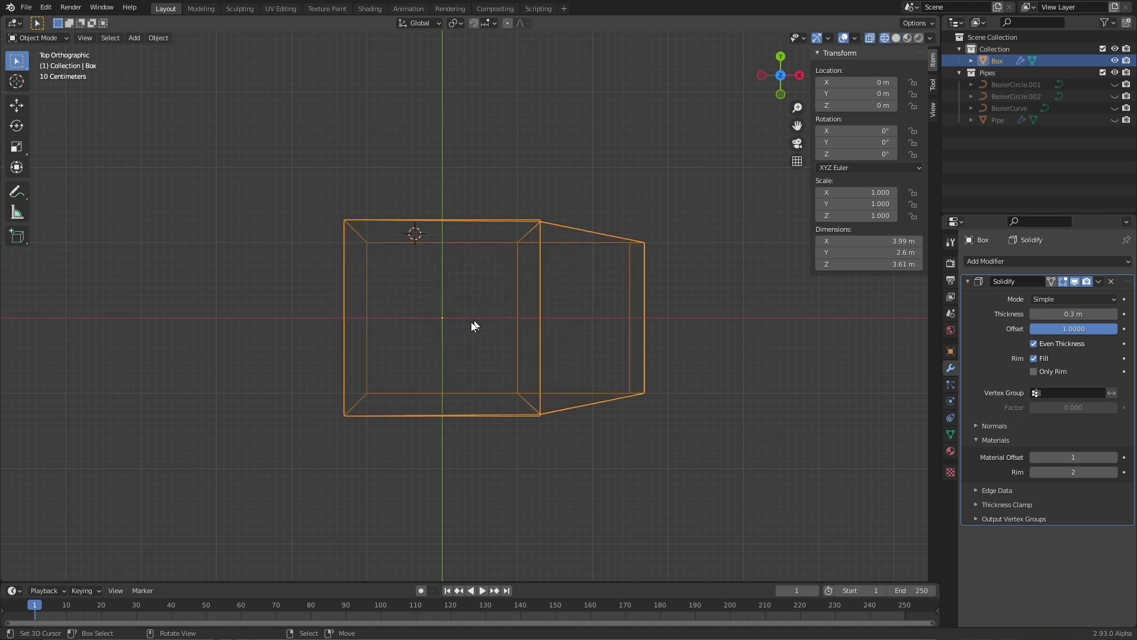
key(Tab)
key(shift+z)
middle_drag(495, 358, 460, 254)
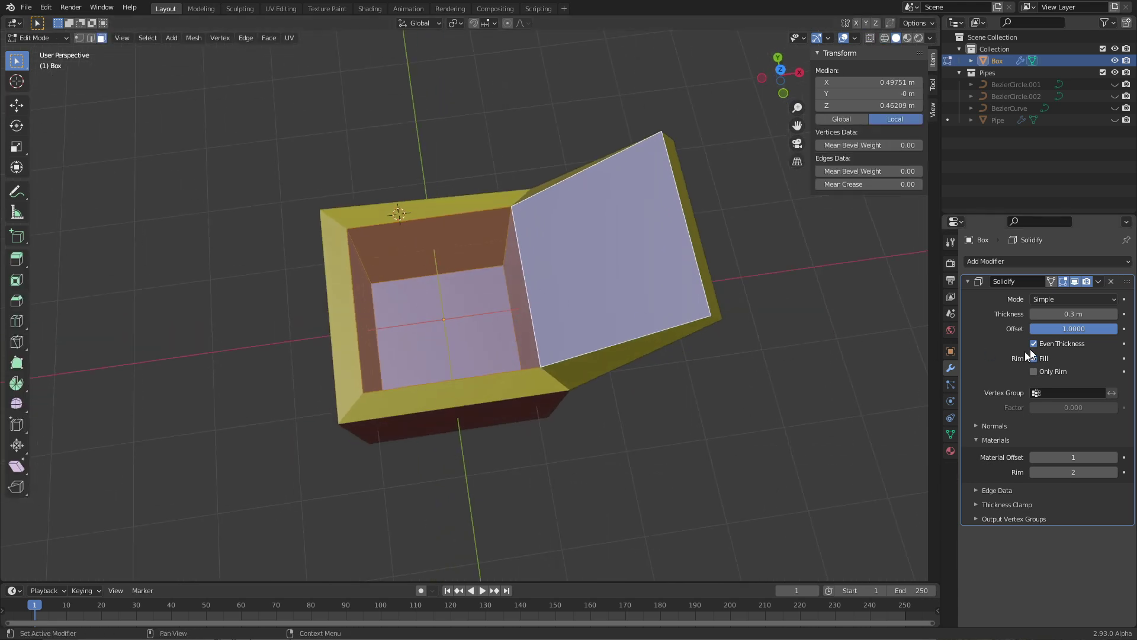
click(1075, 333)
text(-1)
key(Return)
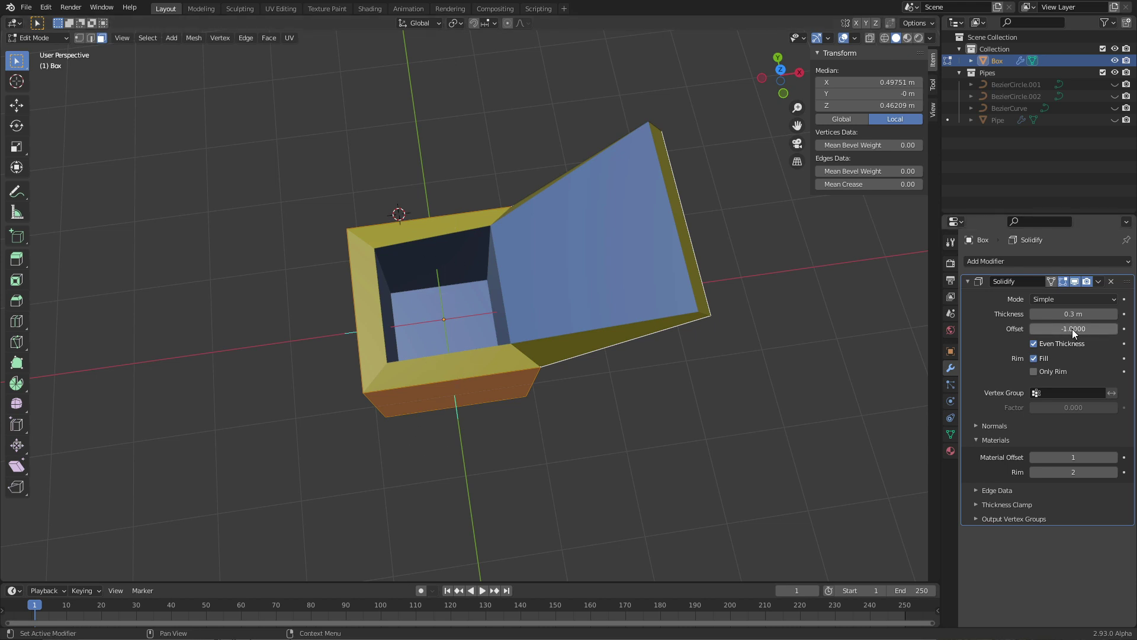
click(1078, 314)
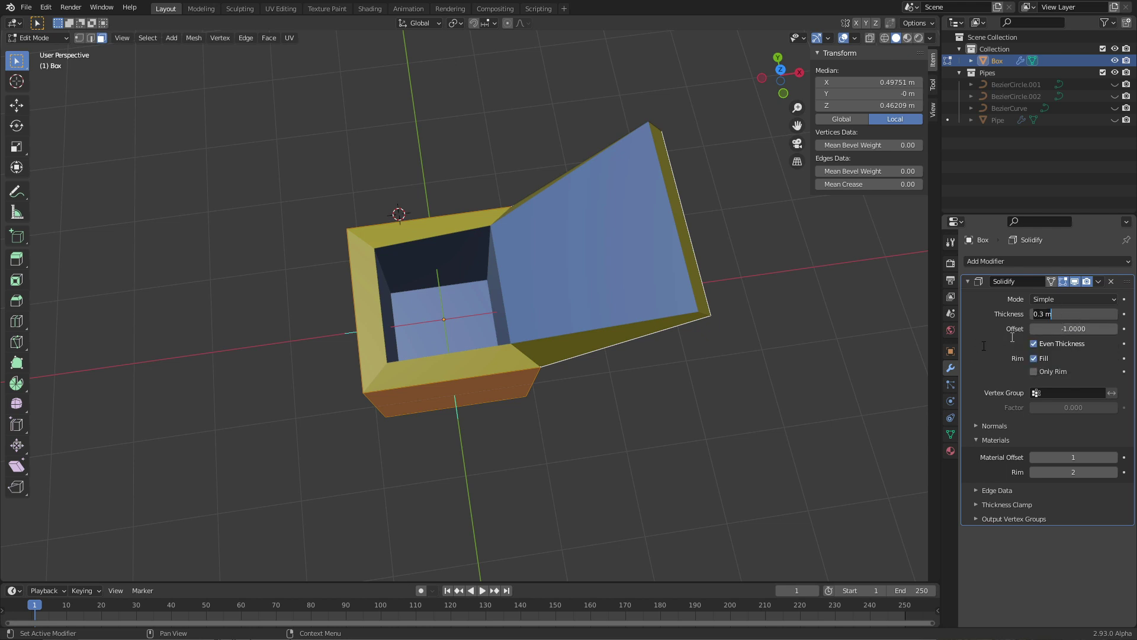
key(Return)
click(1070, 333)
- Set the Solidify Offset to 0 and inspect the box from the top in wireframe, then solid shading
text(0)
key(Return)
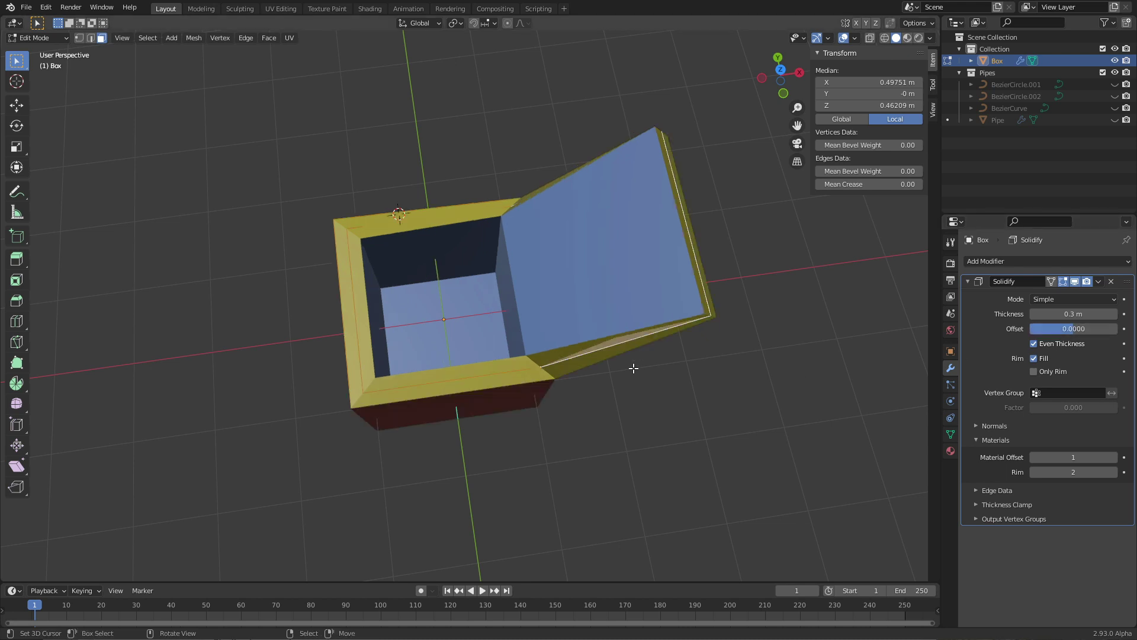
key(KP_7)
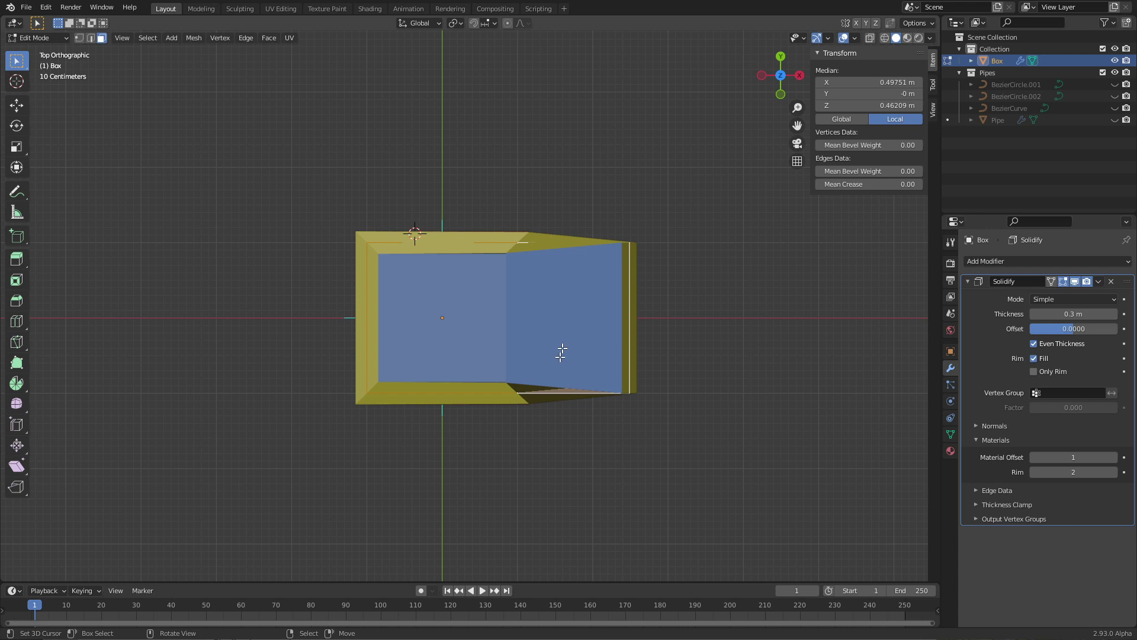
key(z)
click(422, 368)
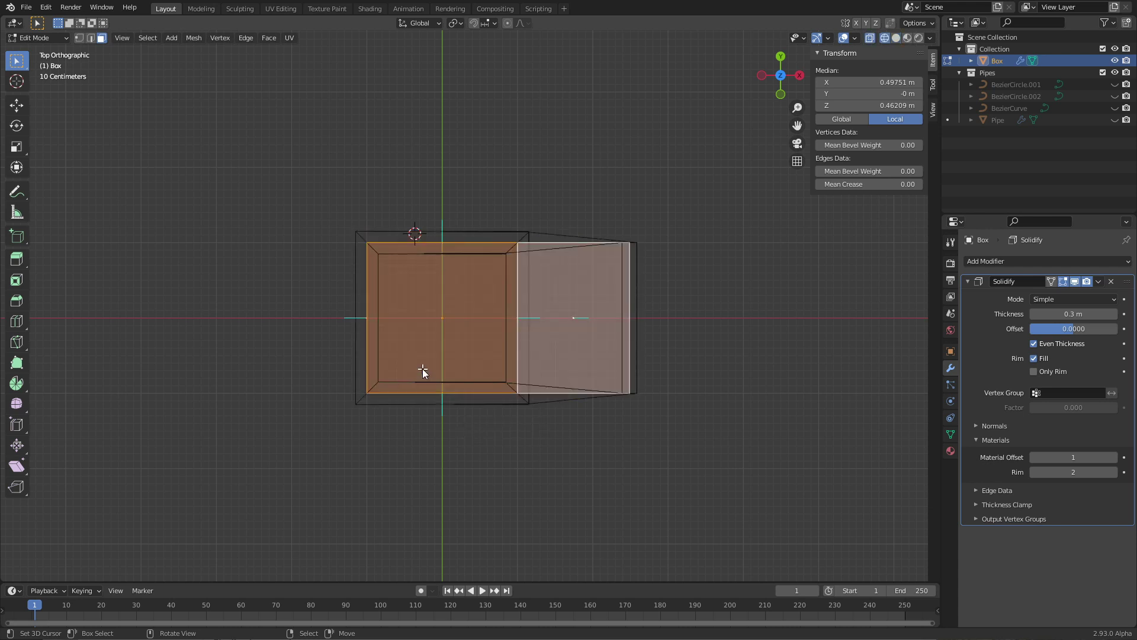
key(z)
click(579, 376)
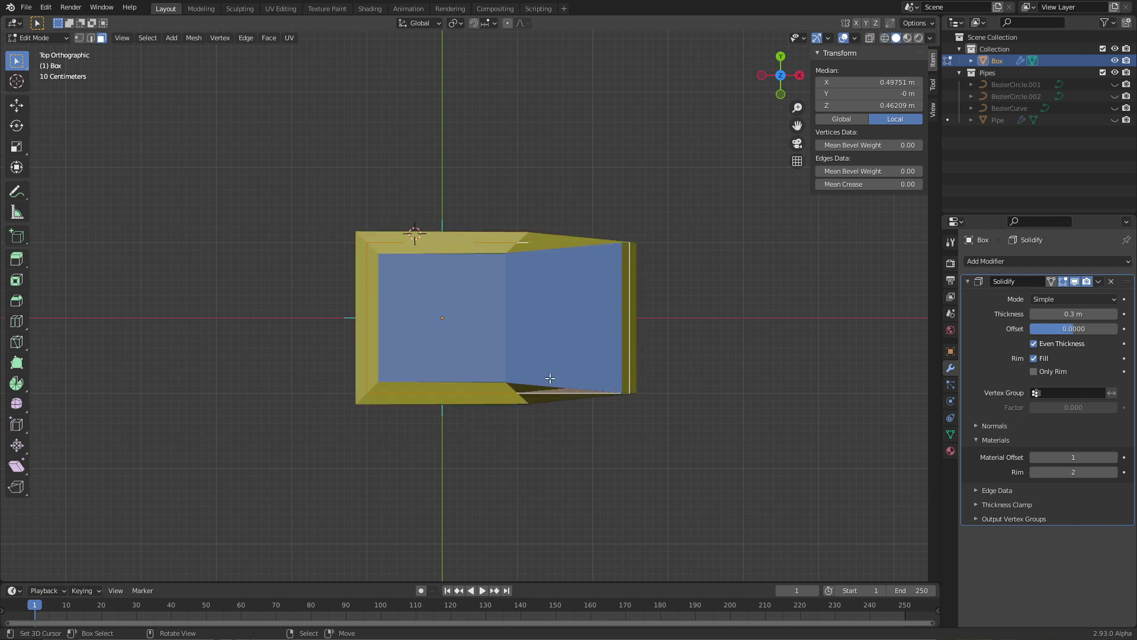
scroll(550, 379, up, 8)
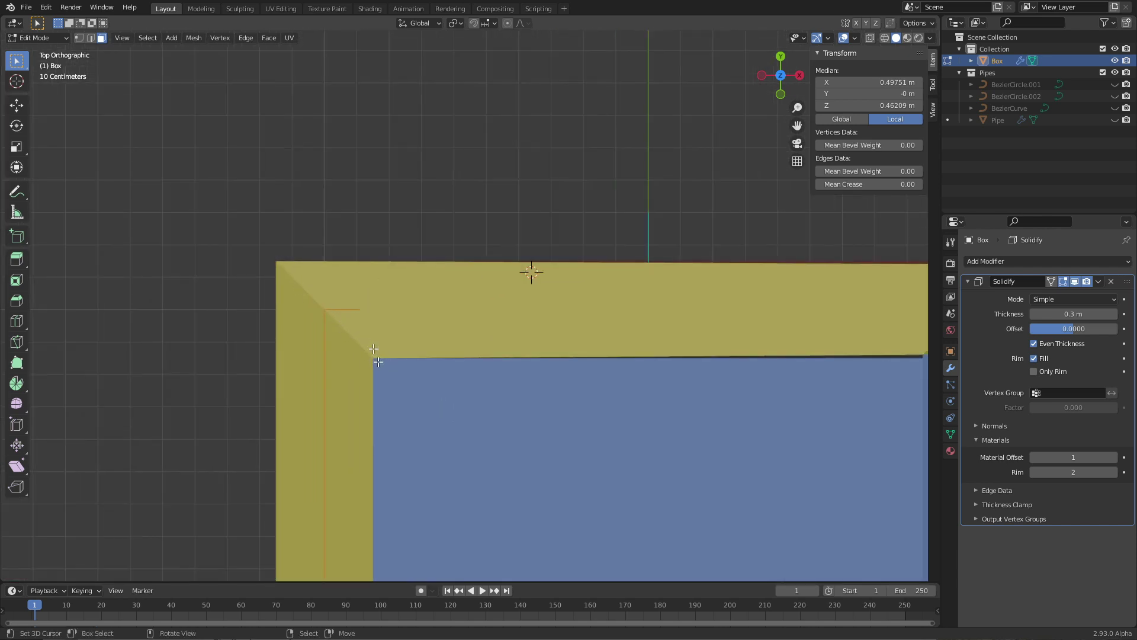
scroll(377, 361, down, 4)
scroll(455, 369, down, 1)
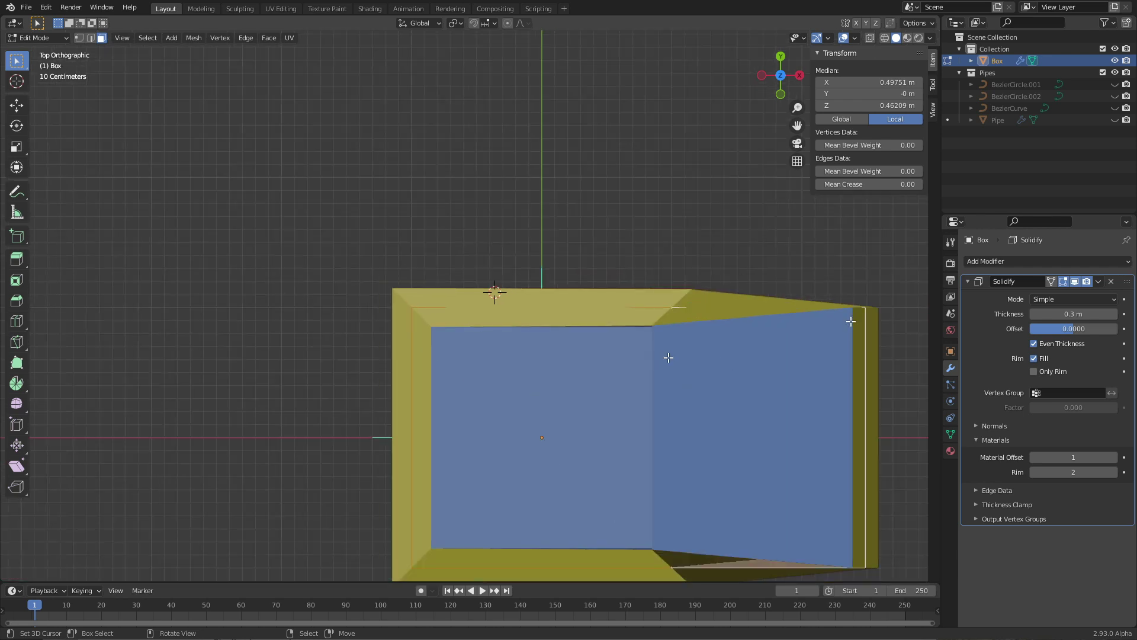
- Set the Solidify thickness to 0.27 m and return Offset to its default -1
drag(1047, 314, 1075, 314)
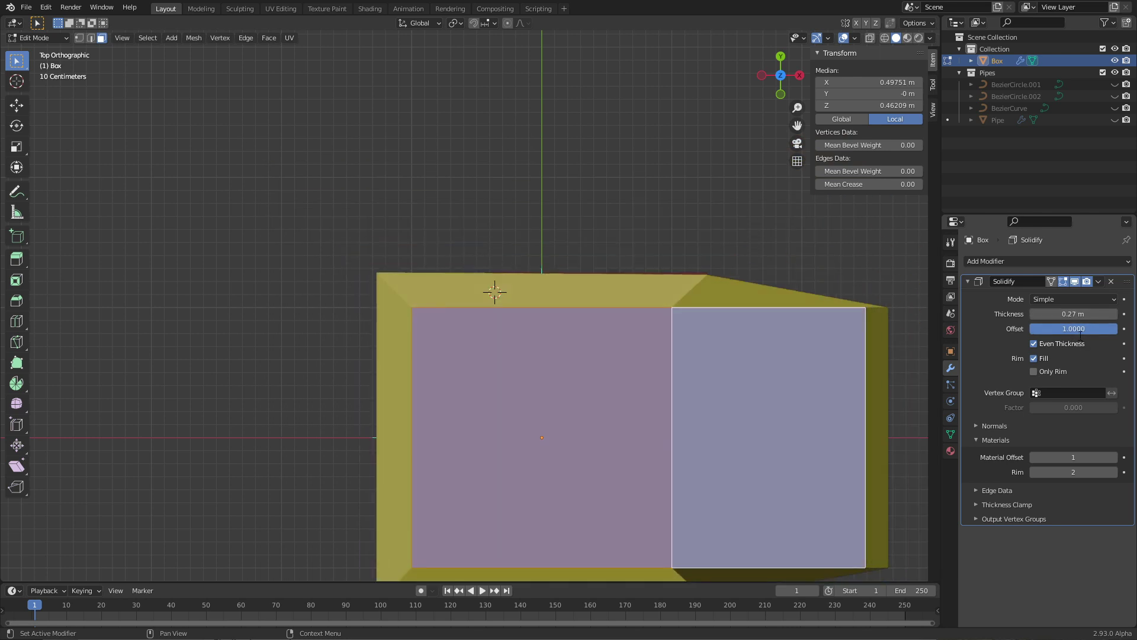
double_click(1080, 329)
text(0)
key(Return)
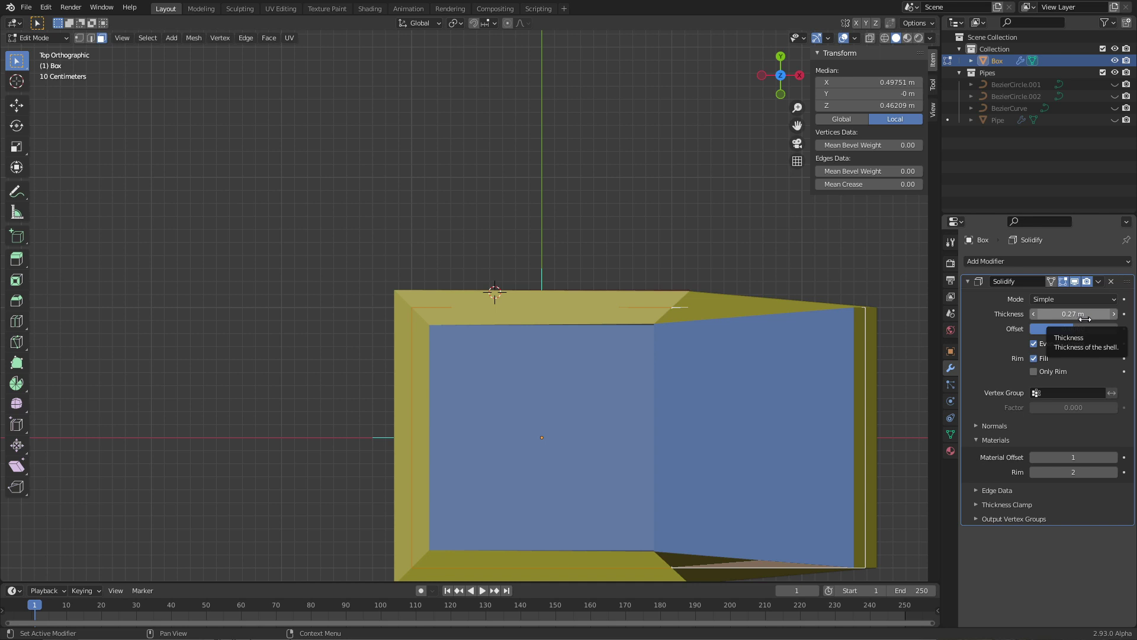
drag(1084, 330, 1128, 329)
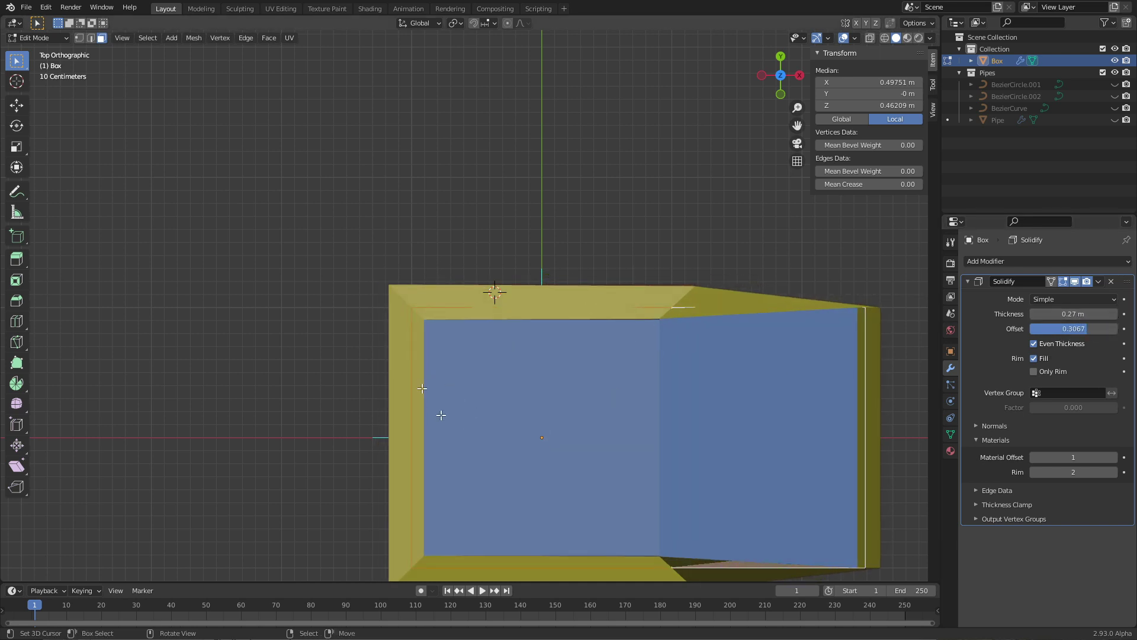
key(BackSpace)
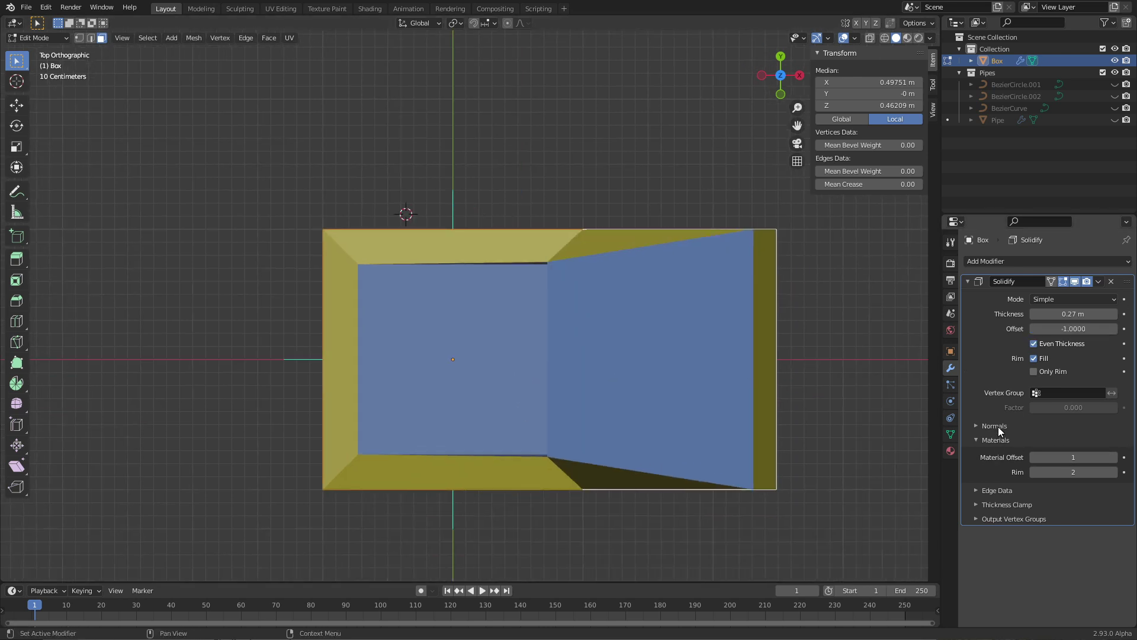
- Expand the Solidify Edge Data settings, try raising the crease values, then set them back to 0
click(996, 440)
click(998, 454)
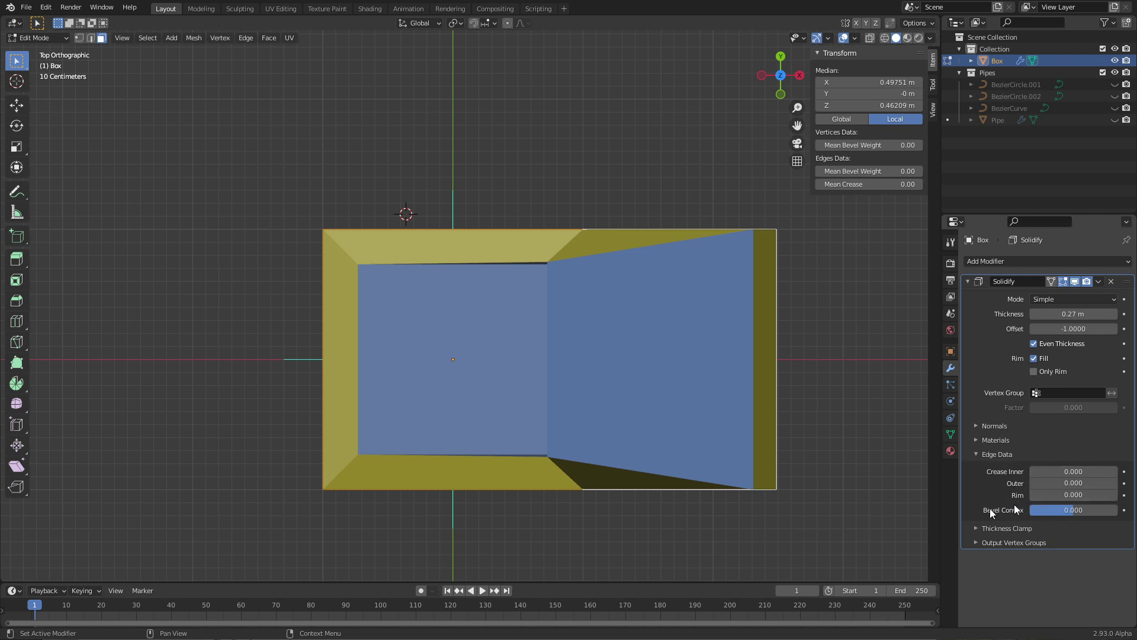
middle_drag(670, 533, 616, 467)
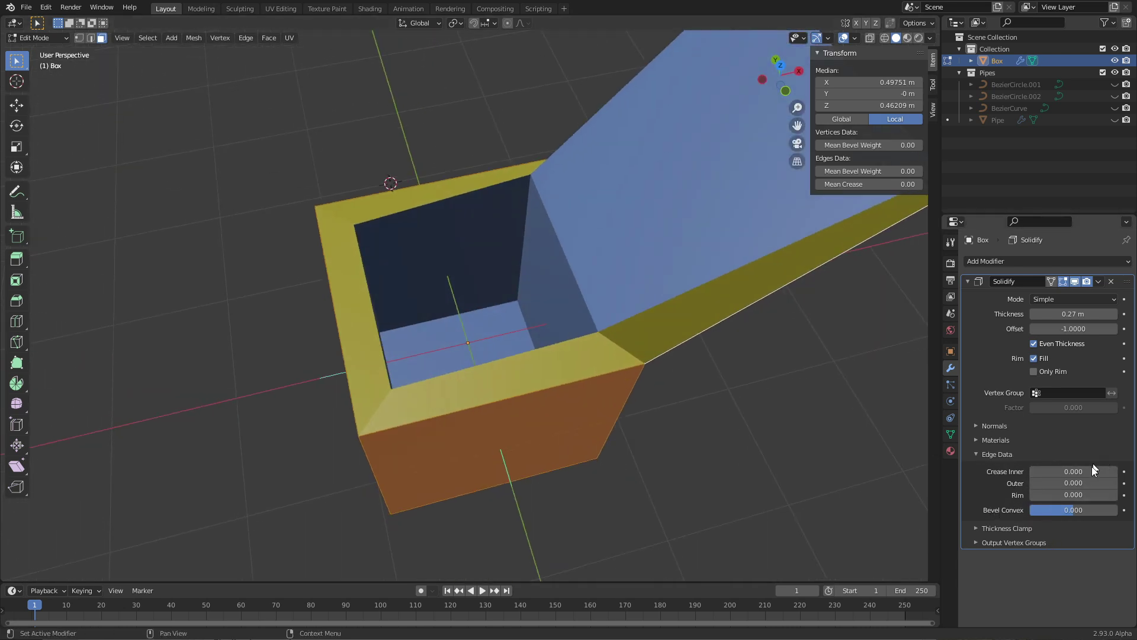
mouse_move(1087, 470)
mouse_down()
mouse_move(1117, 471)
mouse_move(1107, 483)
mouse_move(1051, 473)
mouse_up()
text(0)
key(Return)
- Set the Solidify Bevel Convex to 0.5
click(1073, 510)
text(0.5)
key(Return)
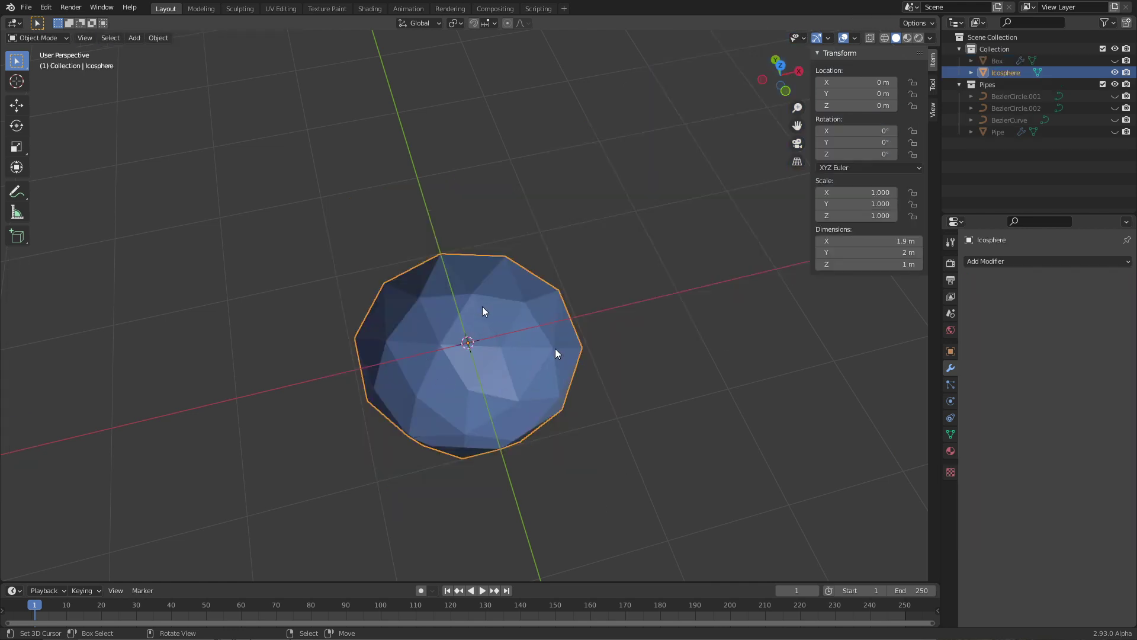
- Add a Solidify modifier to the icosphere with a 0.31 m thickness
click(1001, 261)
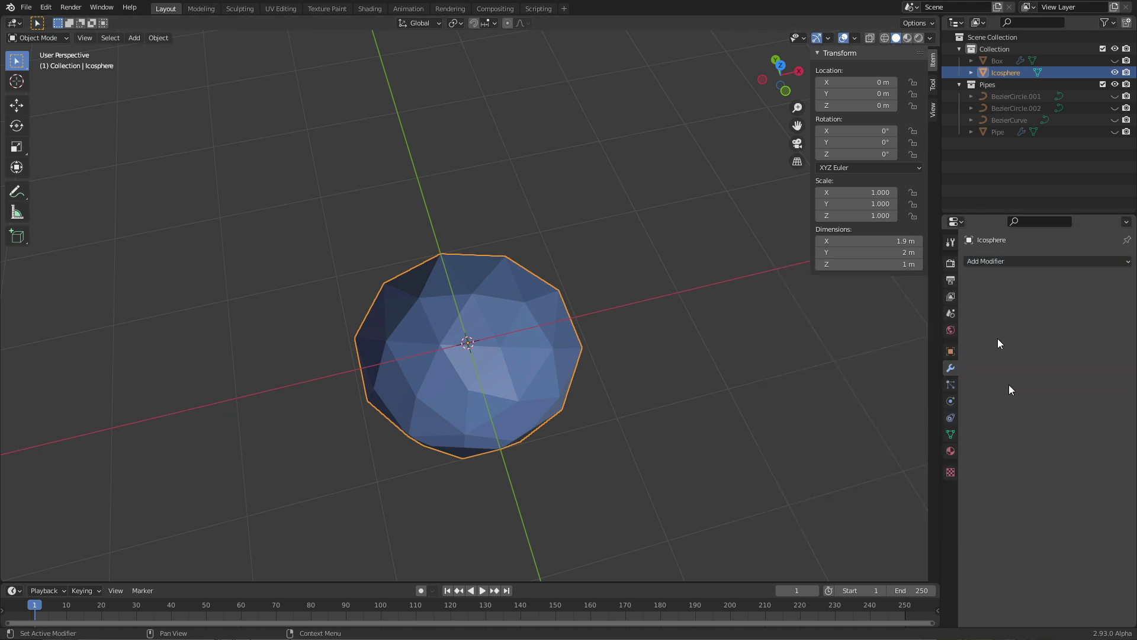
click(1001, 261)
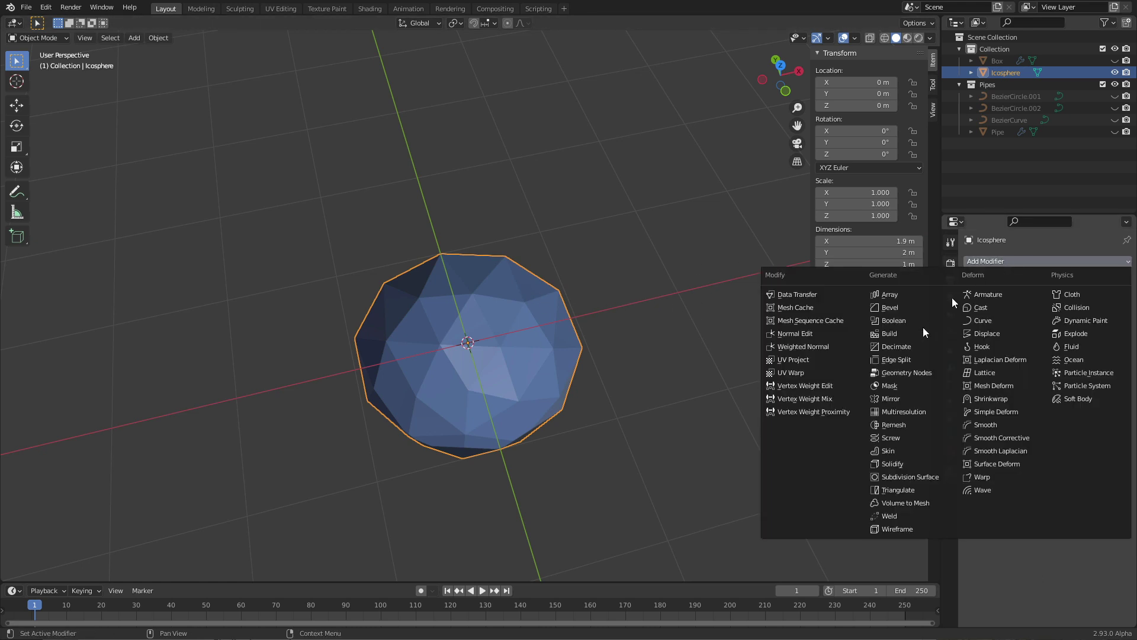
click(925, 463)
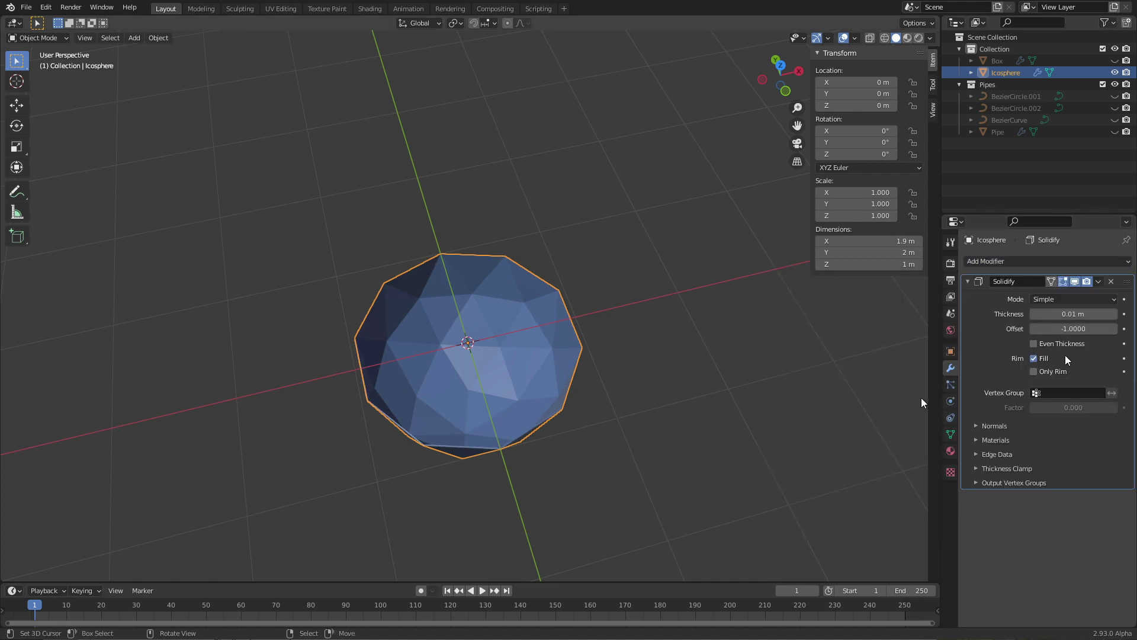
drag(1073, 314, 1105, 314)
middle_drag(542, 456, 541, 429)
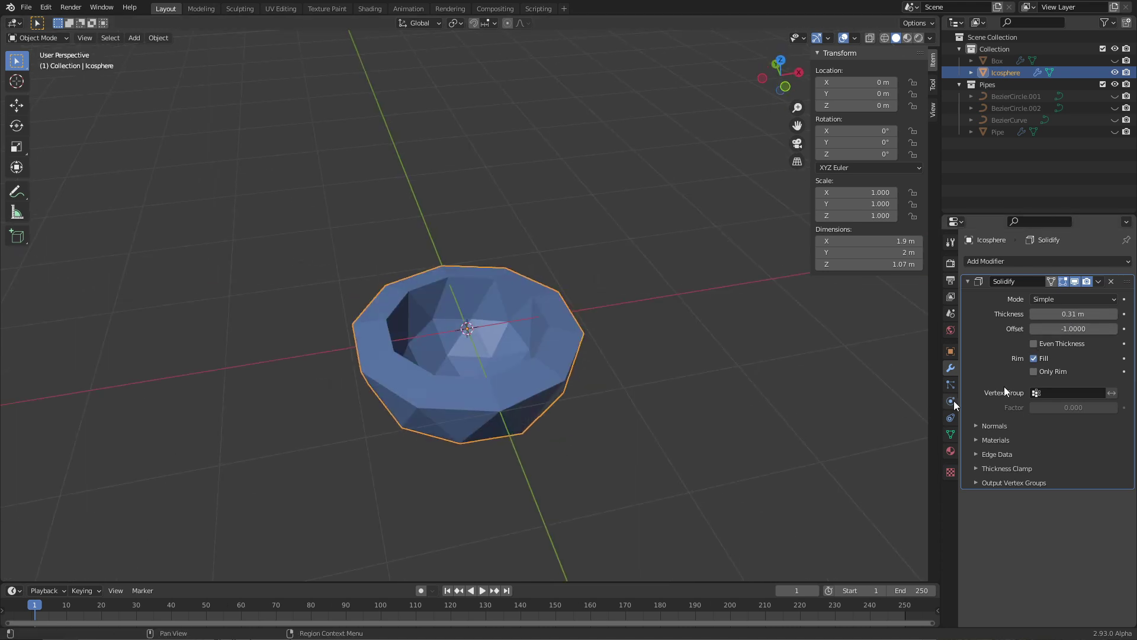
- Set Material Offset 1 and Rim material 2 so the inside turns red and the rim yellow
click(994, 440)
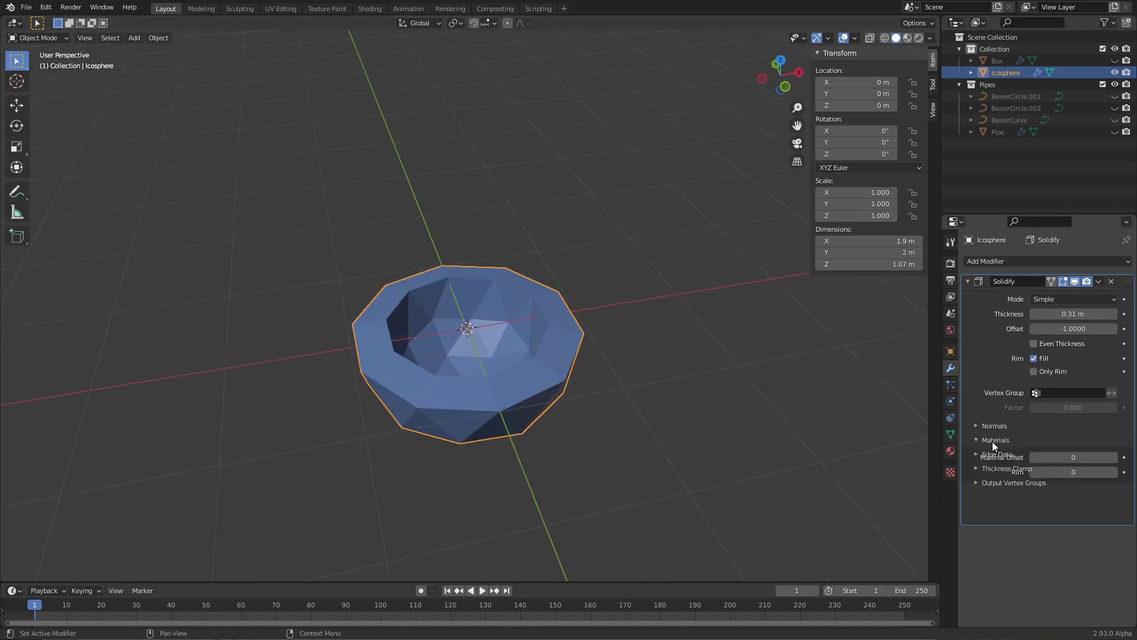
click(1115, 457)
click(1115, 472)
click(1114, 471)
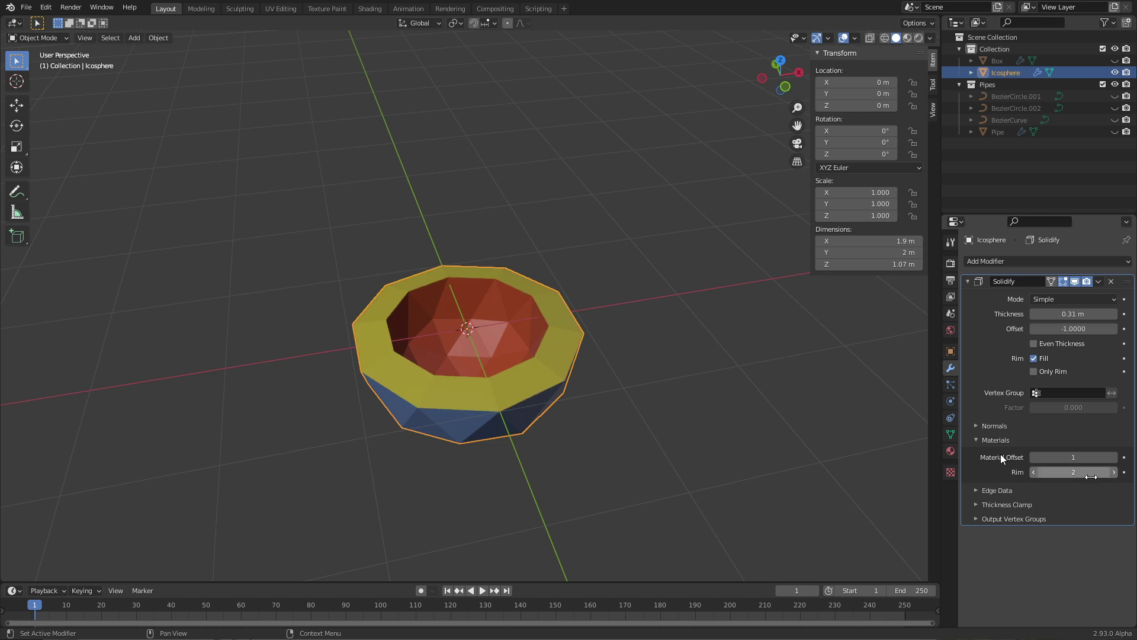
click(977, 440)
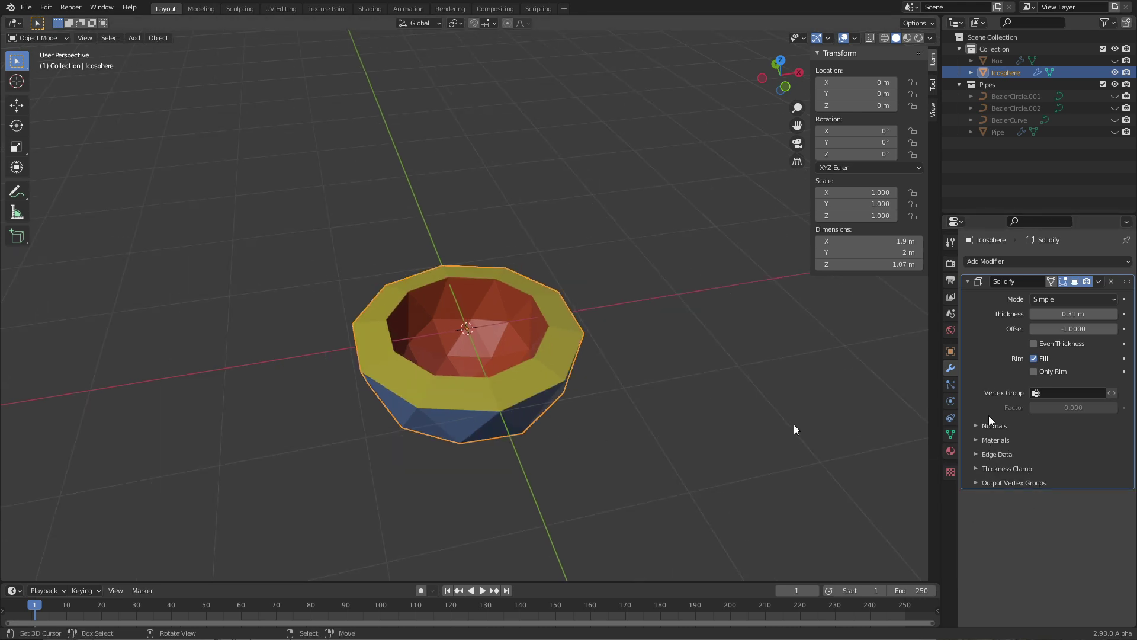
click(990, 452)
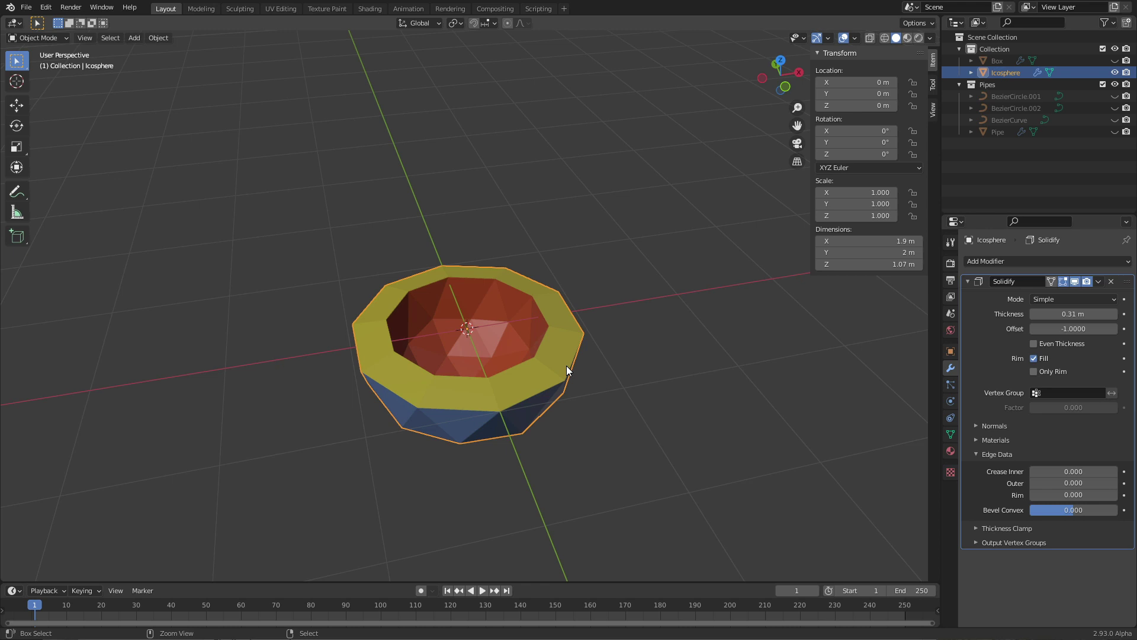
- Add a level-2 Subdivision Surface with Ctrl+2, then try Crease Inner values and undo a rim annotation
key(ctrl+2)
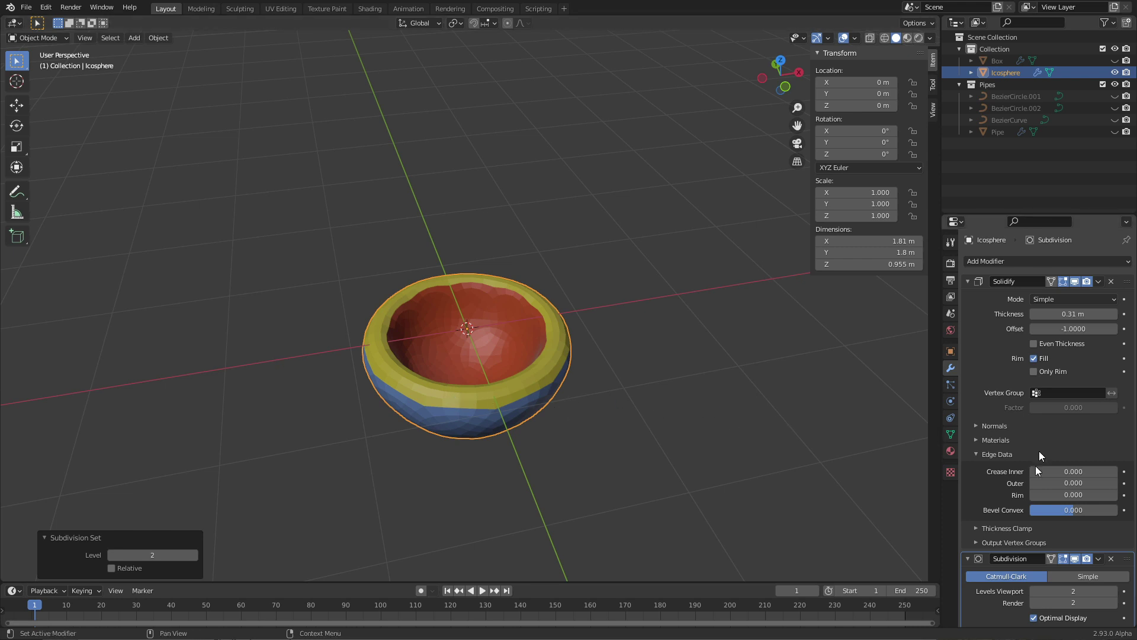
mouse_move(1037, 471)
mouse_down()
mouse_move(1105, 471)
mouse_move(1030, 471)
mouse_up()
scroll(403, 293, up, 8)
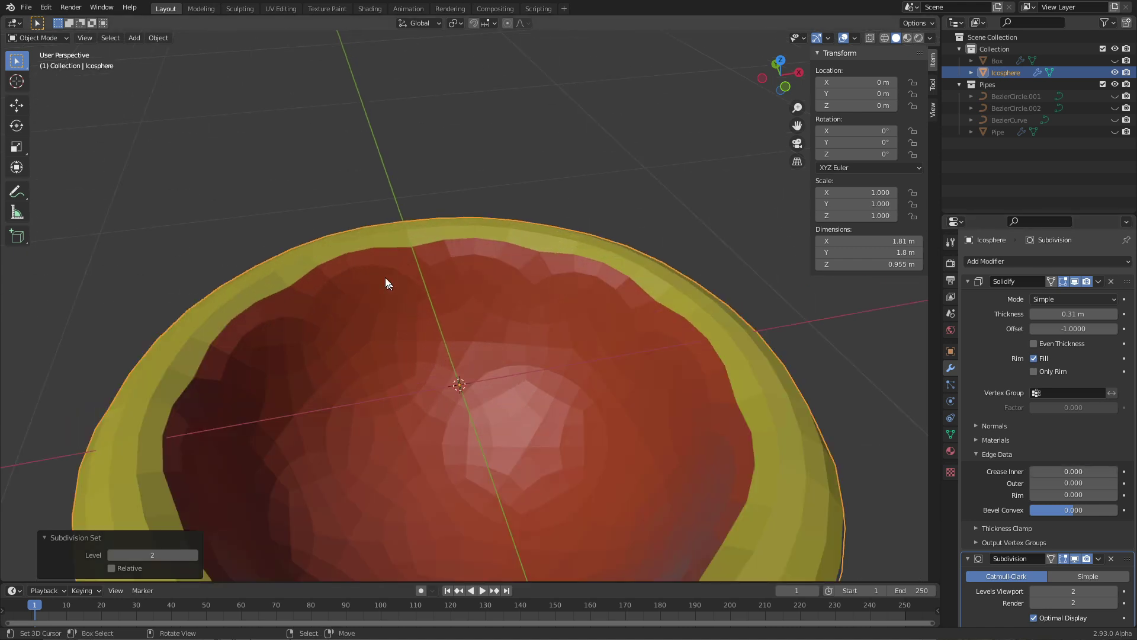
scroll(379, 276, down, 2)
mouse_move(362, 276)
mouse_down()
mouse_move(237, 414)
mouse_move(237, 437)
mouse_up()
key(ctrl+z)
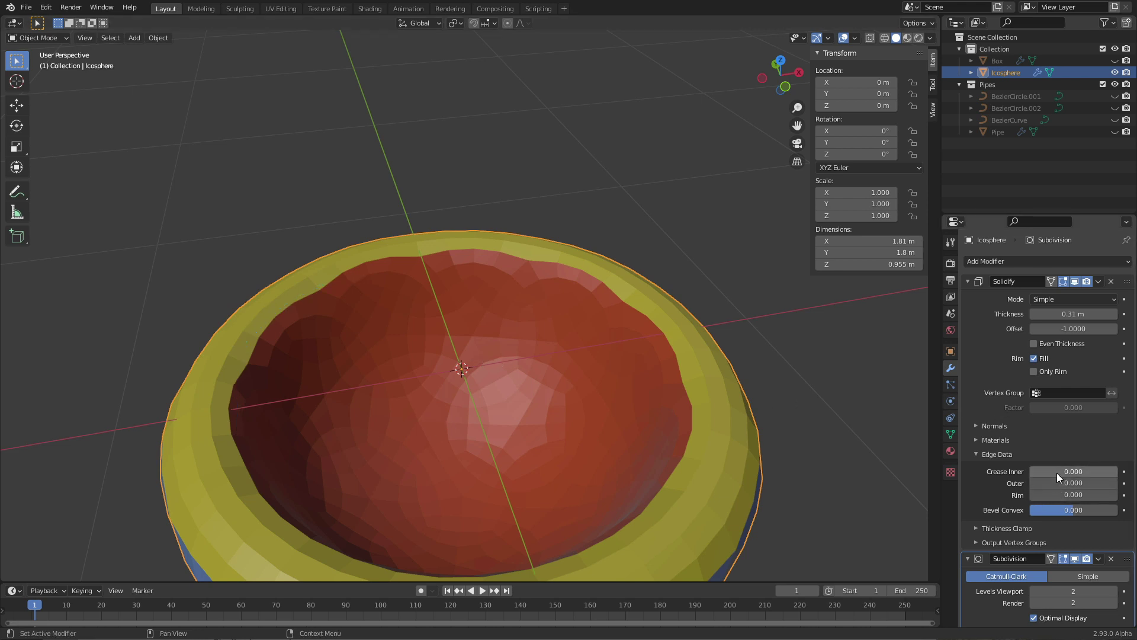
mouse_move(1058, 473)
mouse_down()
mouse_move(1087, 471)
mouse_move(1055, 465)
mouse_up()
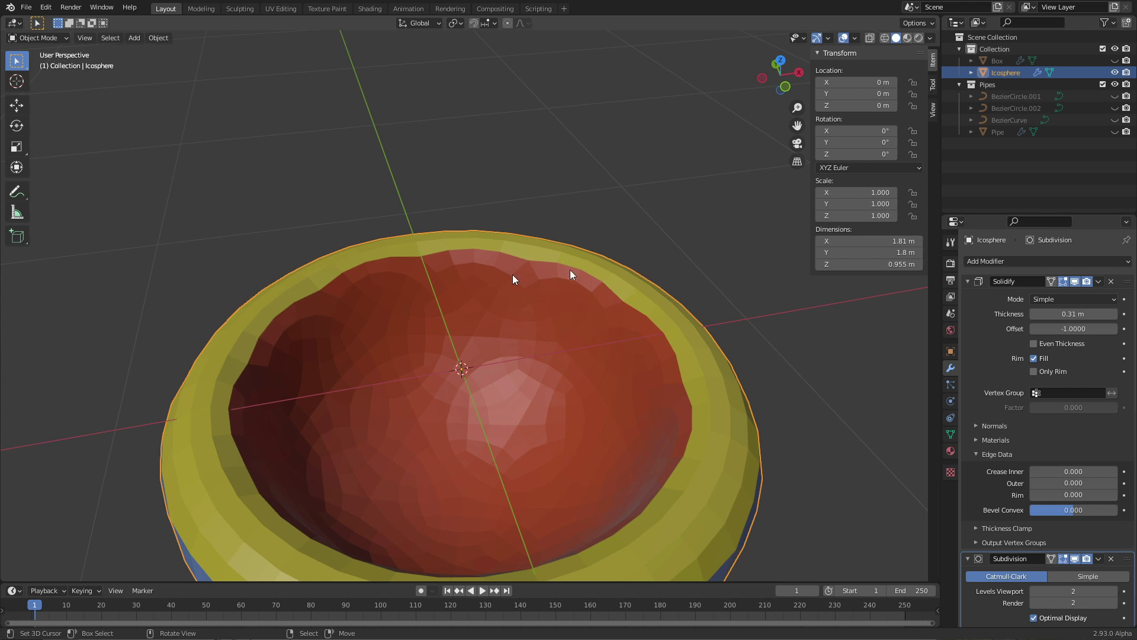
key(Tab)
key(1)
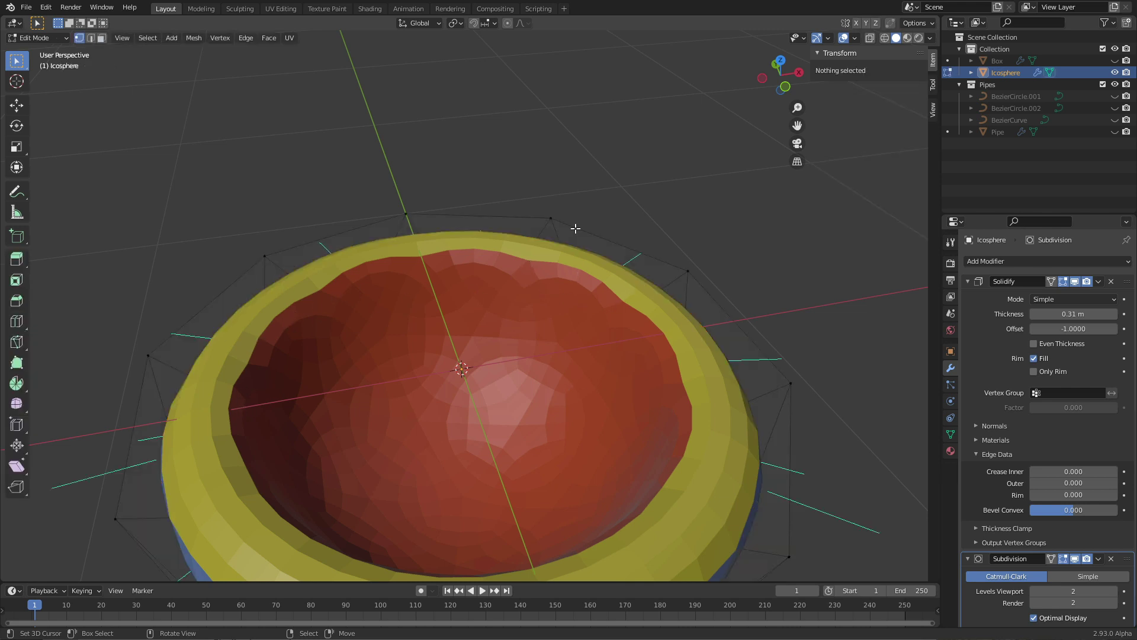
key(a)
scroll(579, 229, down, 3)
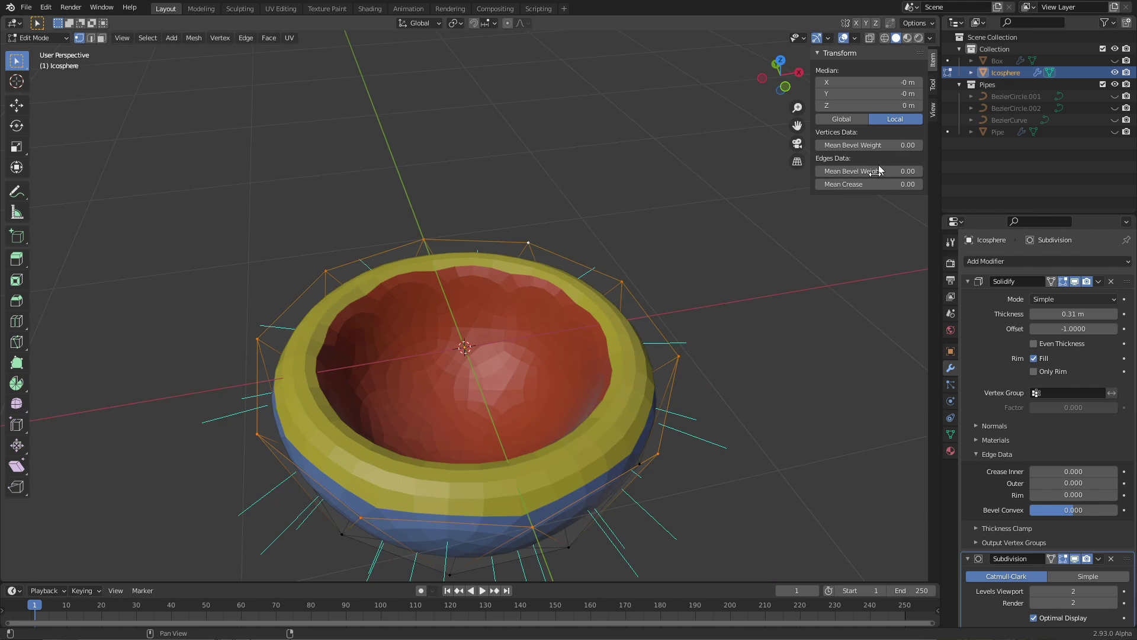
drag(866, 179, 972, 179)
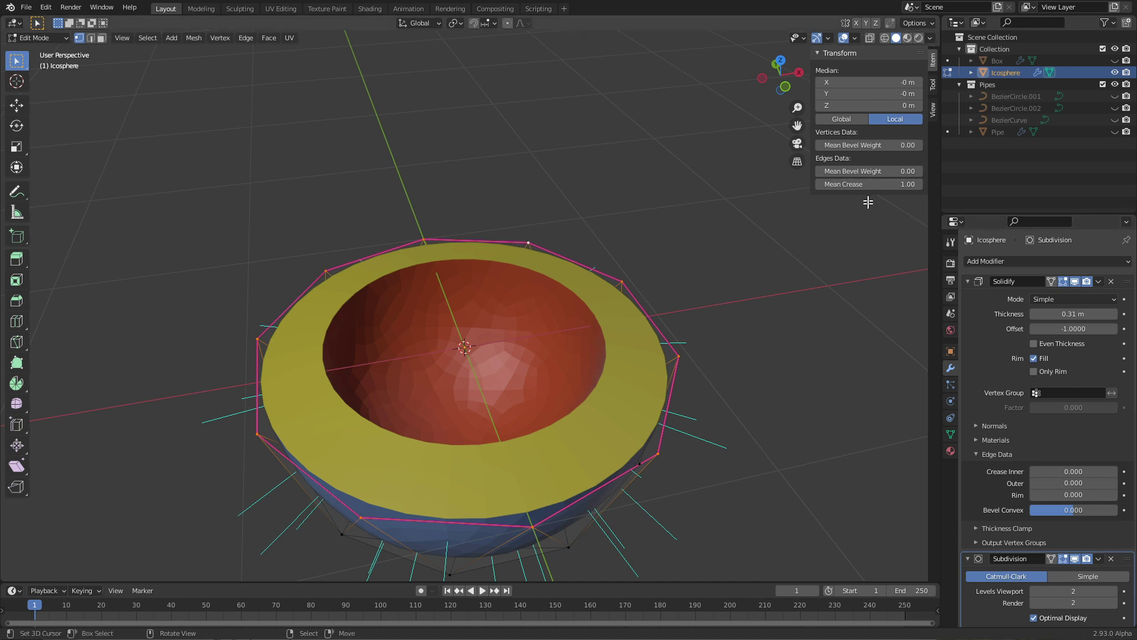
key(ctrl+z)
key(Tab)
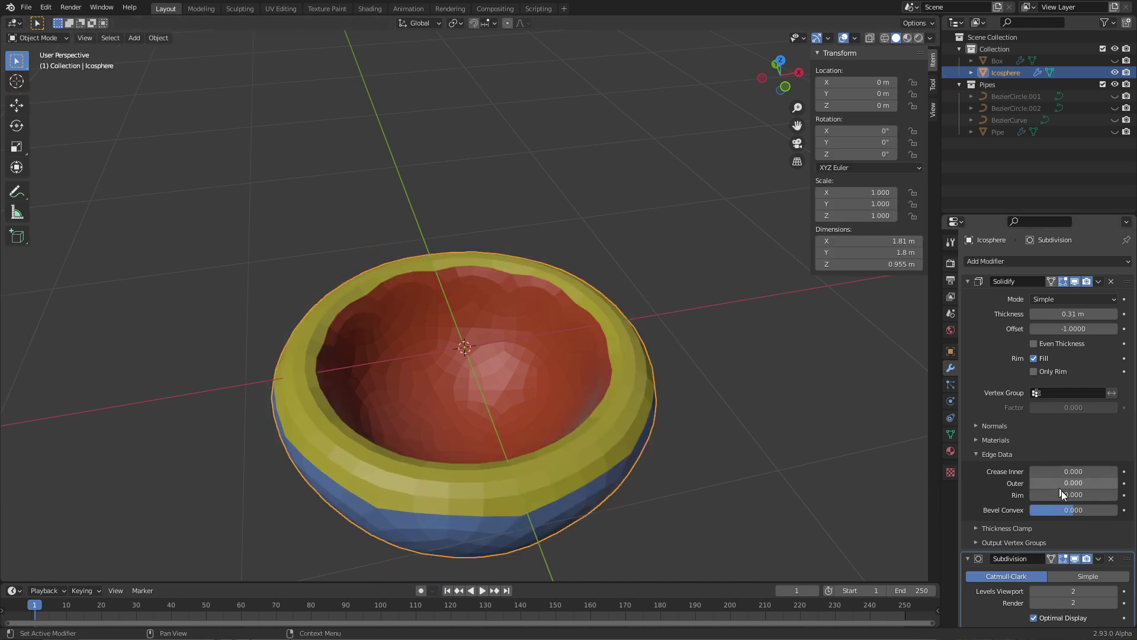
- Raise the Solidify inner and outer crease values, then set both back to 0
drag(1049, 483, 1113, 477)
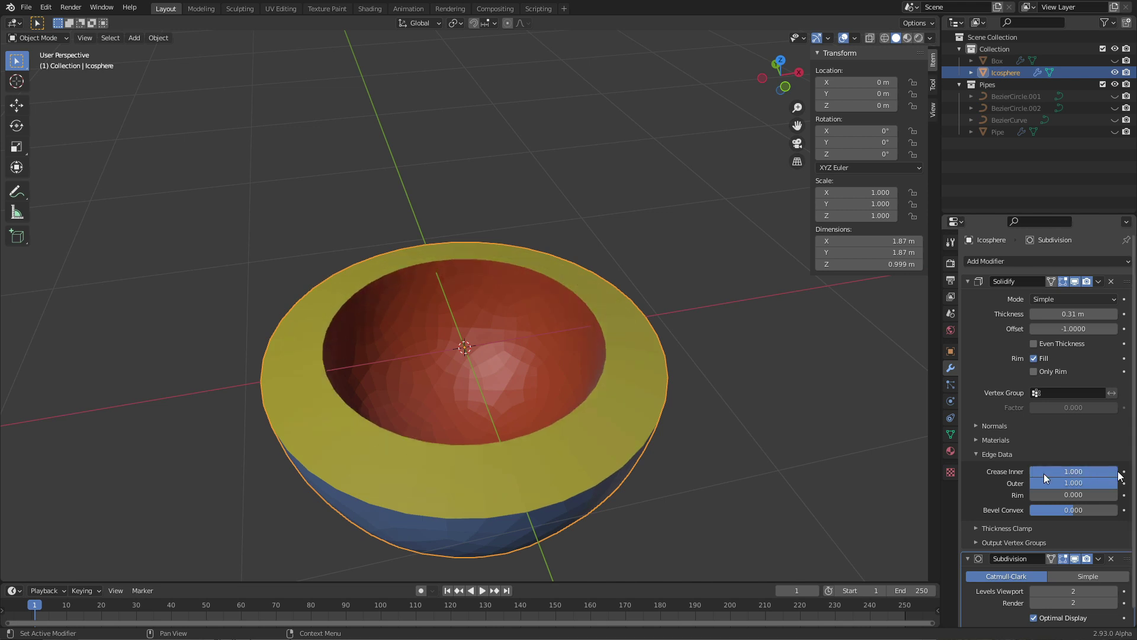
middle_drag(740, 468, 400, 220)
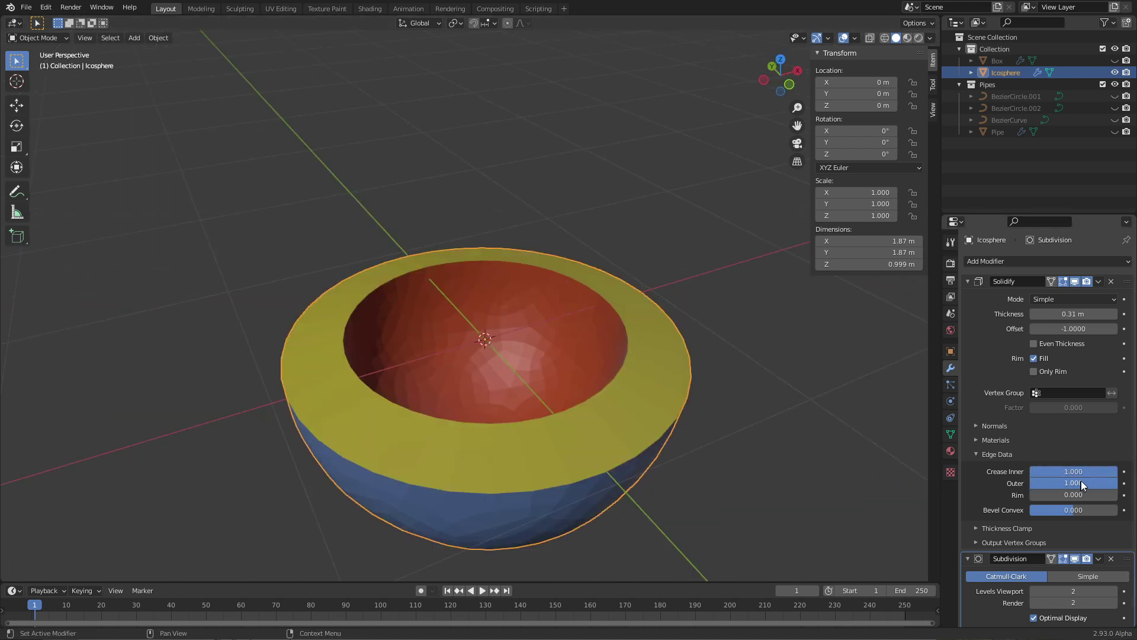
drag(1082, 472, 1113, 495)
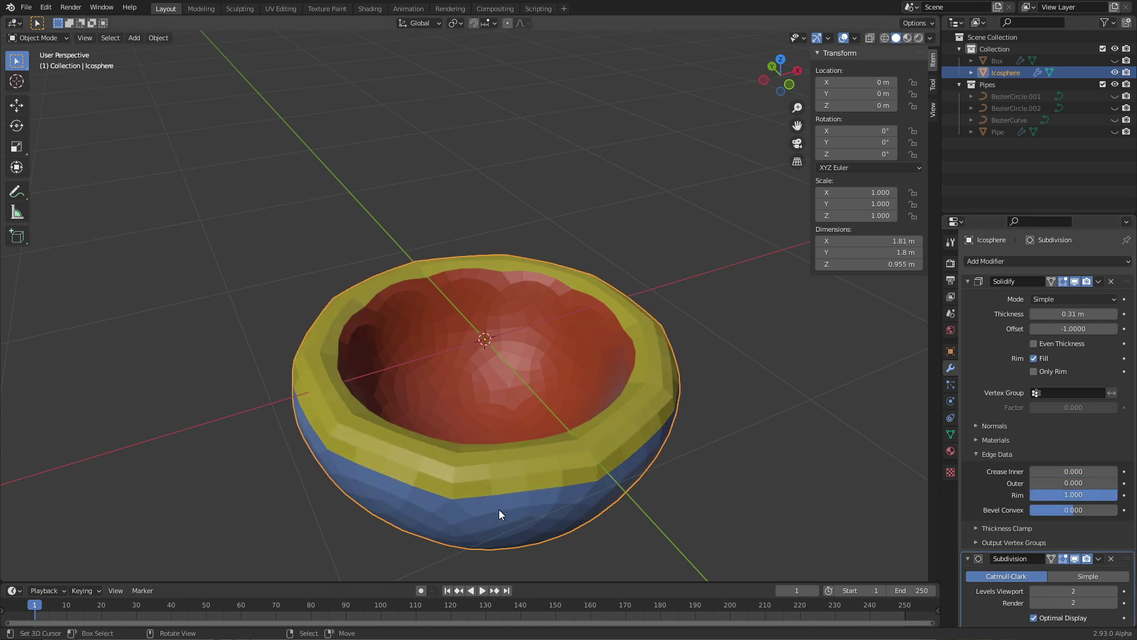
middle_drag(498, 509, 394, 507)
key(KP_7)
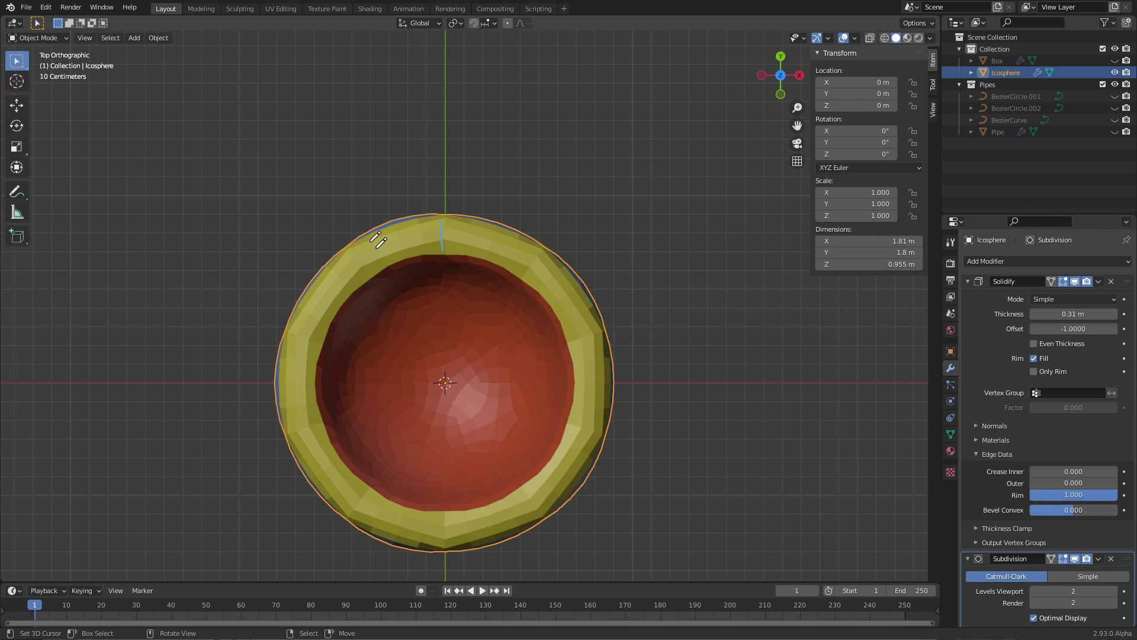
- Draw annotation strokes on the bowl's rim and side while retrying inner and outer crease
drag(370, 241, 386, 261)
middle_drag(293, 410, 388, 337)
drag(1070, 471, 1135, 483)
middle_drag(801, 538, 705, 403)
drag(424, 349, 448, 489)
middle_drag(540, 365, 515, 443)
scroll(1073, 414, down, 1)
drag(1073, 456, 1031, 467)
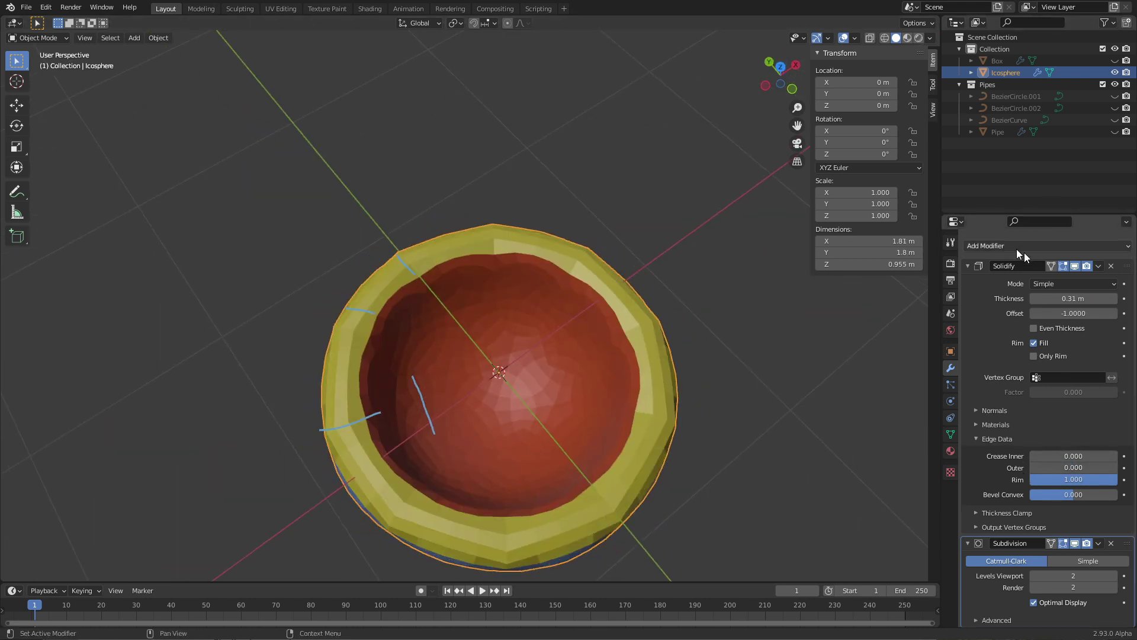
- Apply the icosphere's Solidify modifier, then select a rim edge in Edit Mode and return to Object Mode
click(1098, 266)
click(1055, 280)
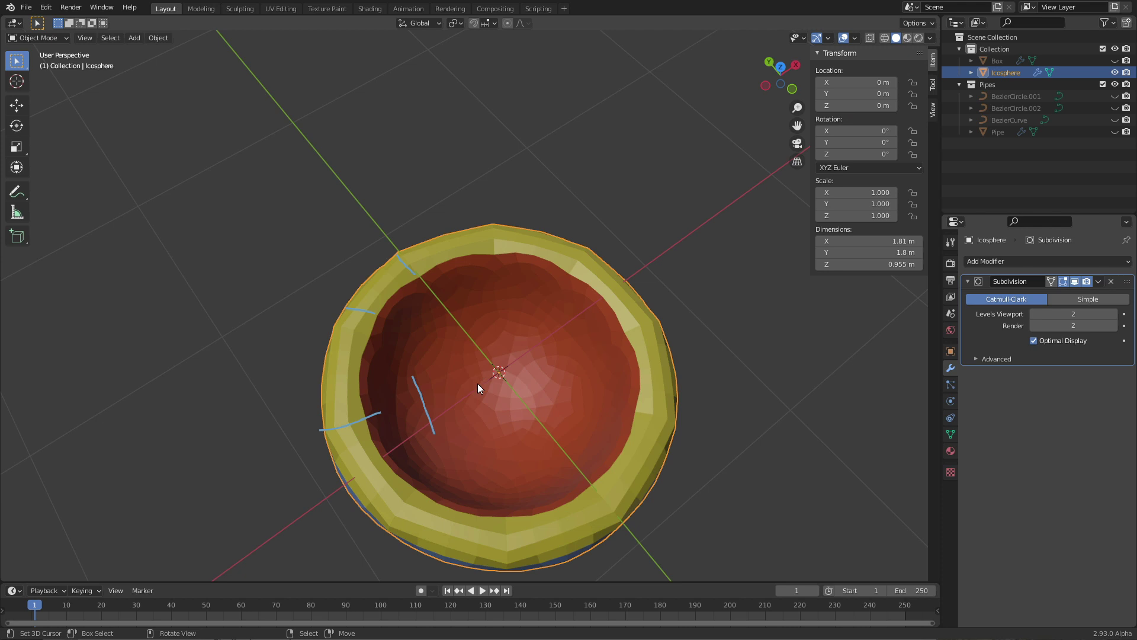
key(Tab)
click(637, 332)
click(689, 341)
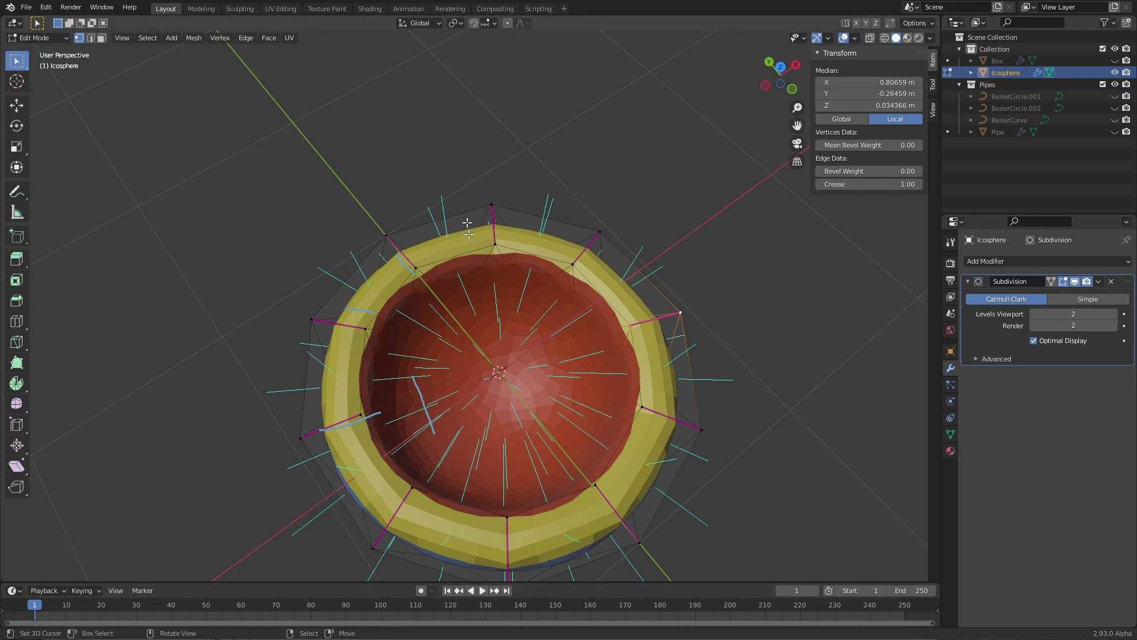
key(Tab)
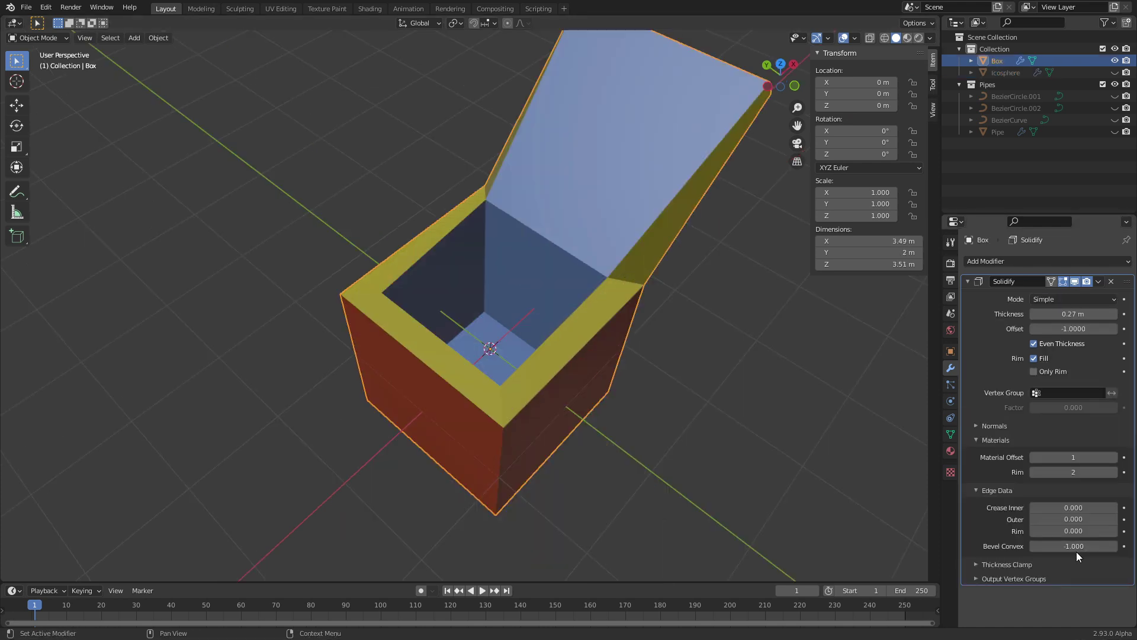
- Reset the box's Bevel Convex to 0.000 and re-centre the view
key(BackSpace)
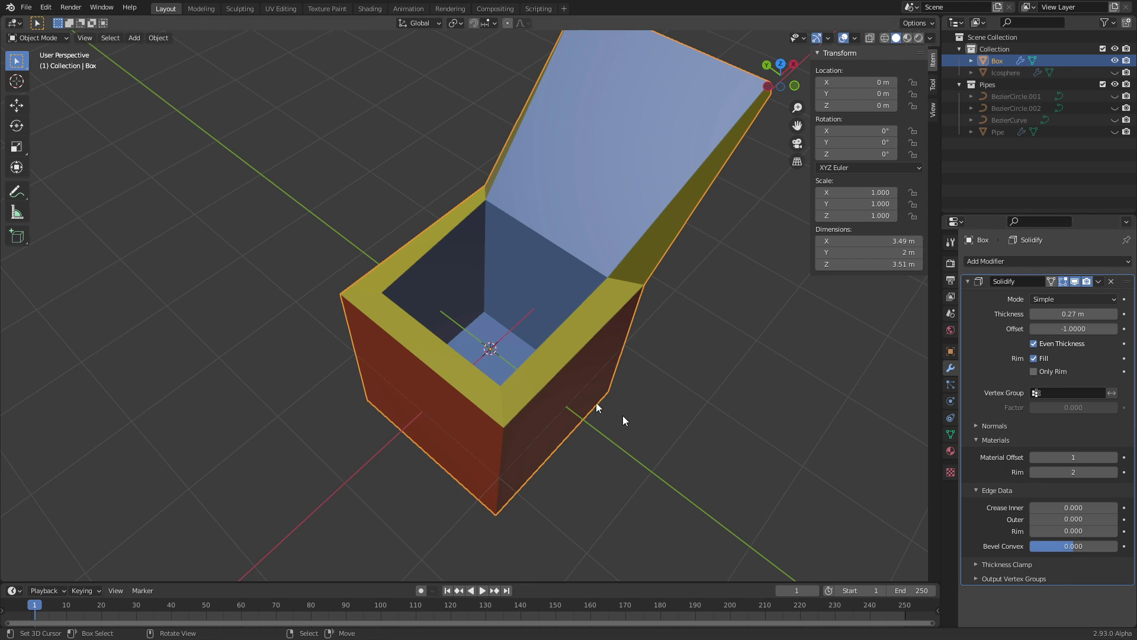
shift+middle_drag(589, 406, 592, 431)
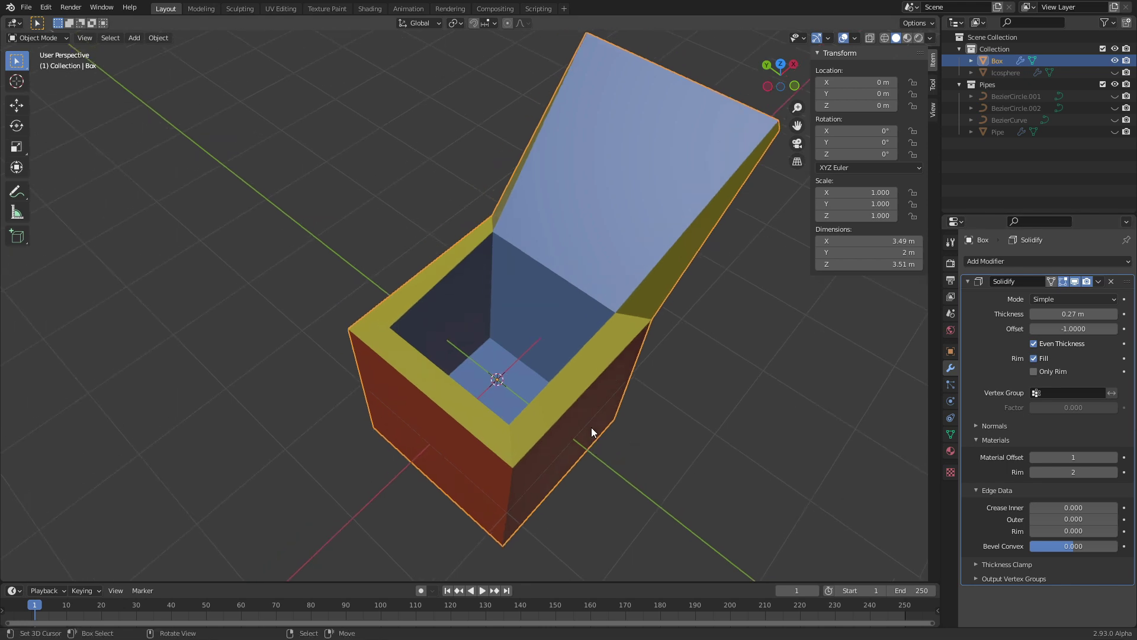
- Add a Bevel modifier to the box
click(1027, 261)
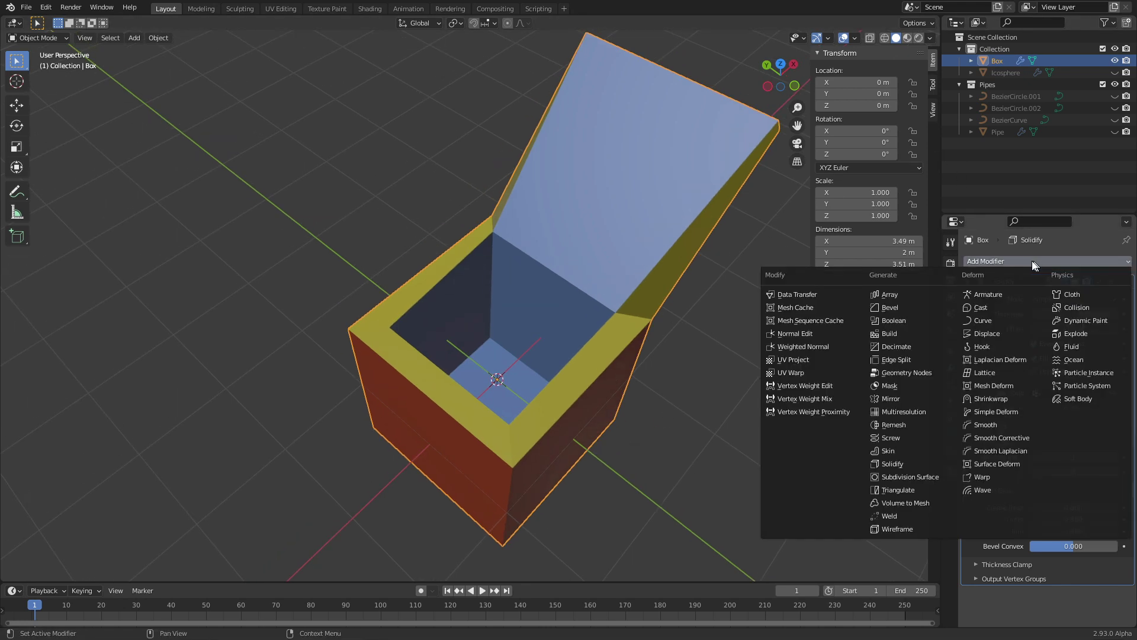
click(899, 309)
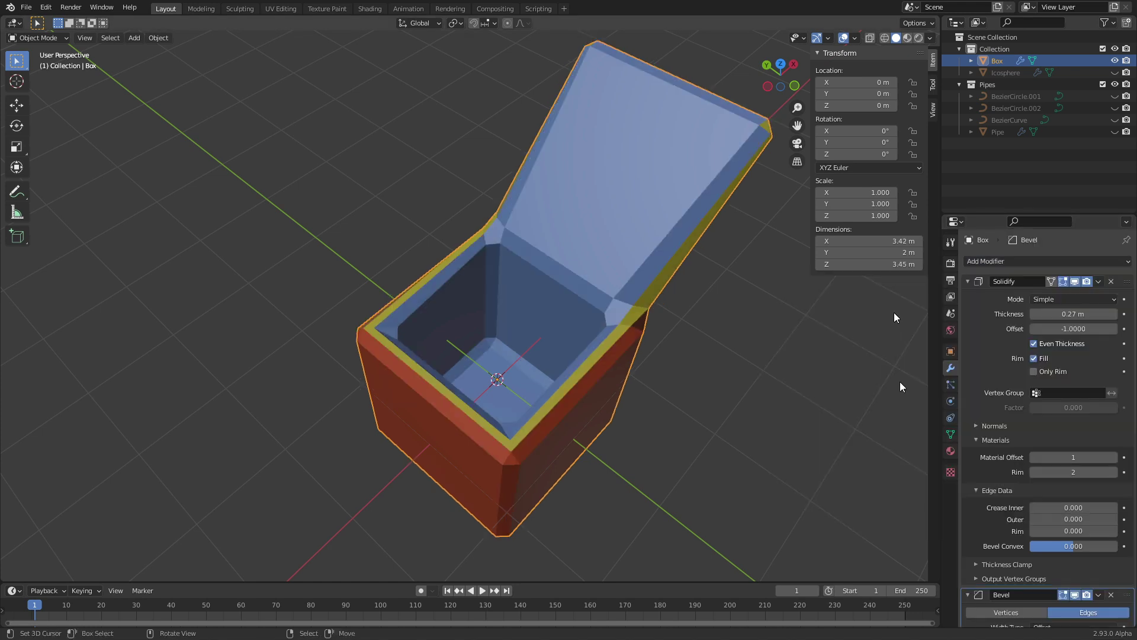
scroll(1036, 565, down, 5)
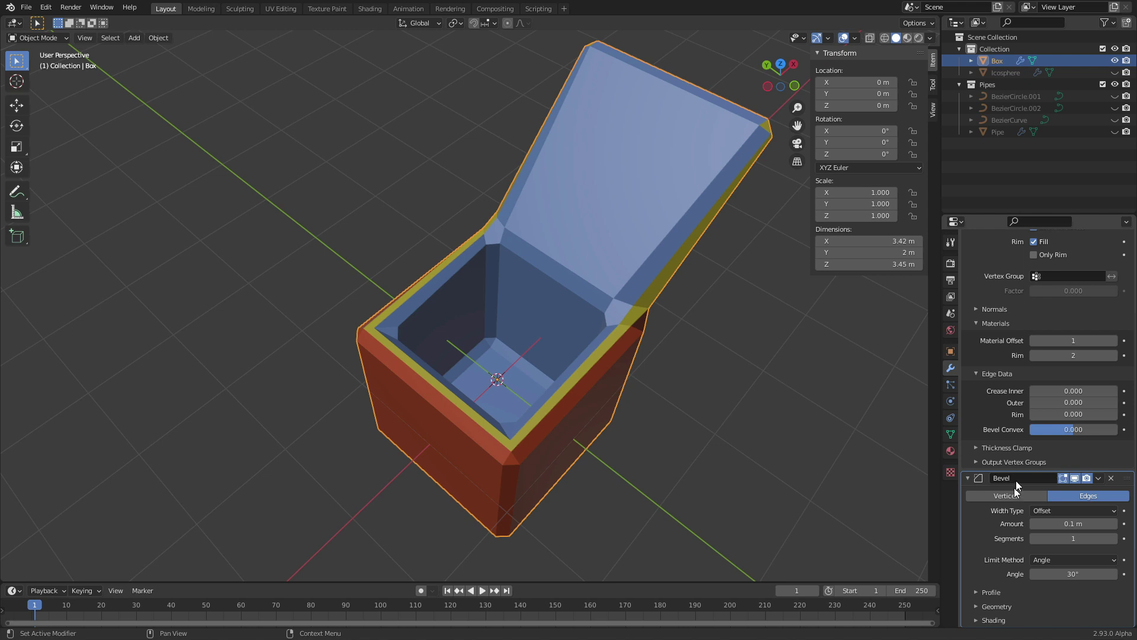
- Set the Bevel modifier's Limit Method to Weight
click(1006, 437)
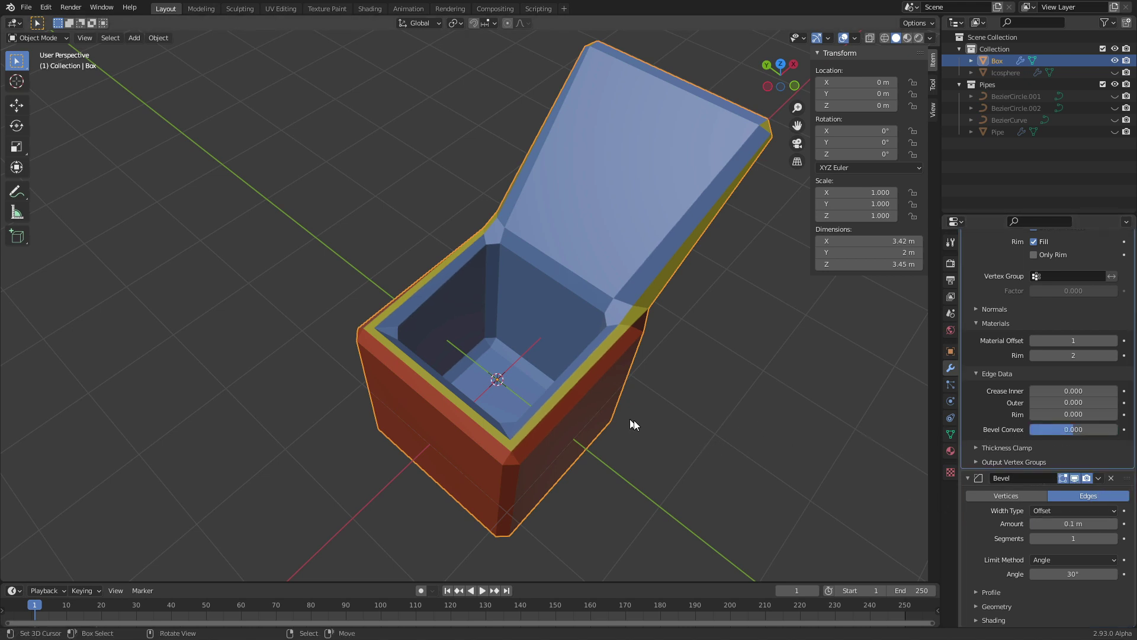
click(1050, 562)
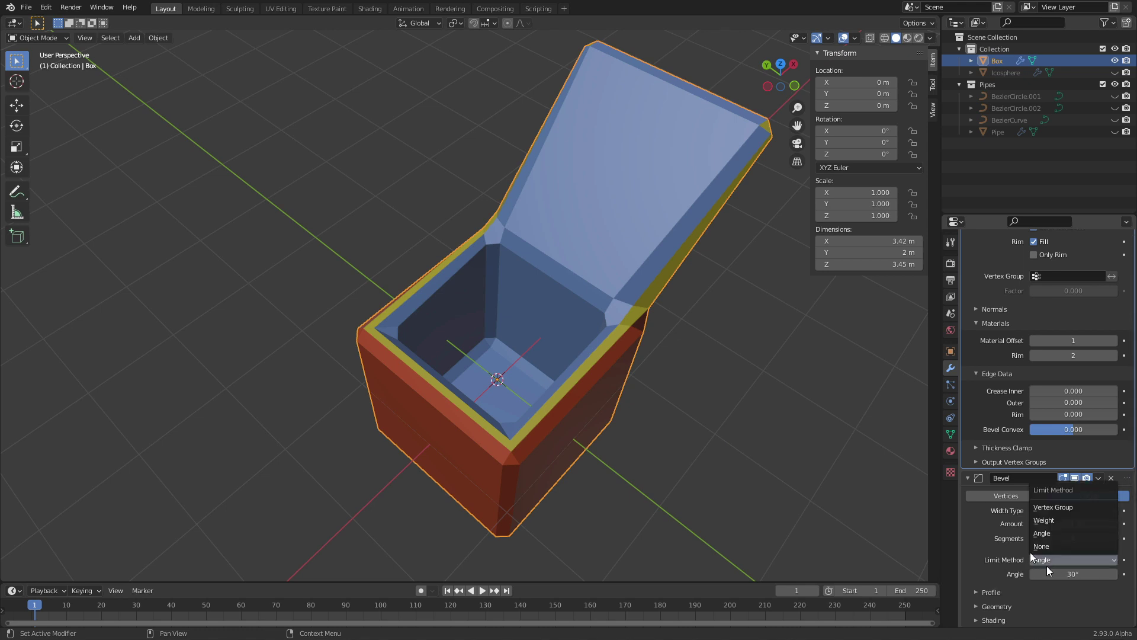
click(1040, 533)
drag(1037, 430, 1023, 429)
click(1051, 559)
click(1061, 523)
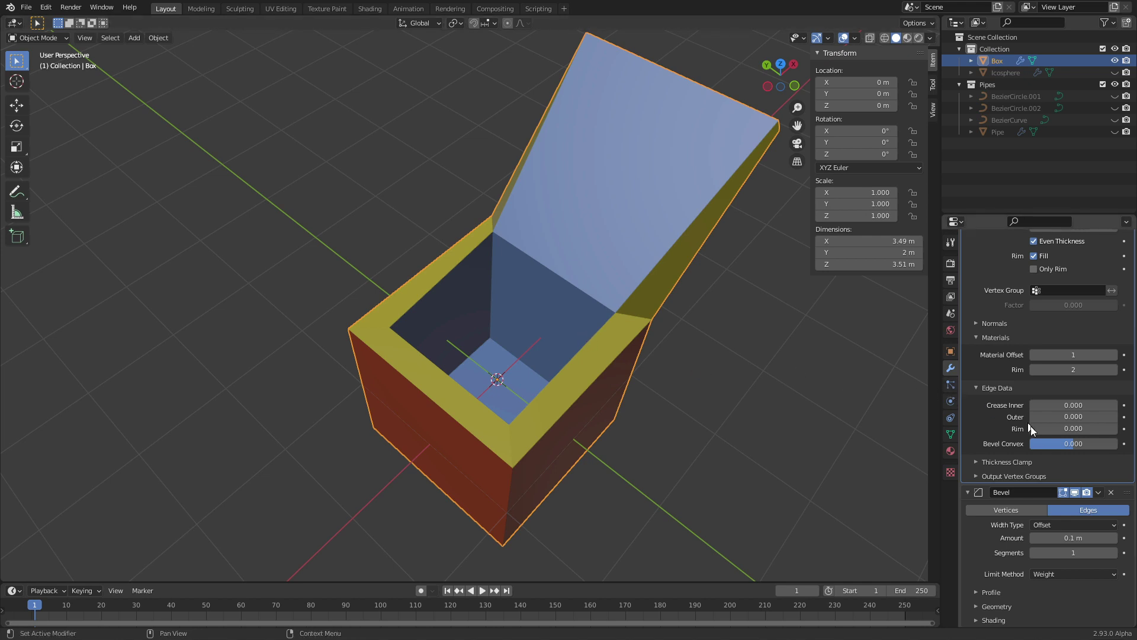
- In Edit Mode, give the box's selected bottom edge a mean bevel weight of 0.5
key(Tab)
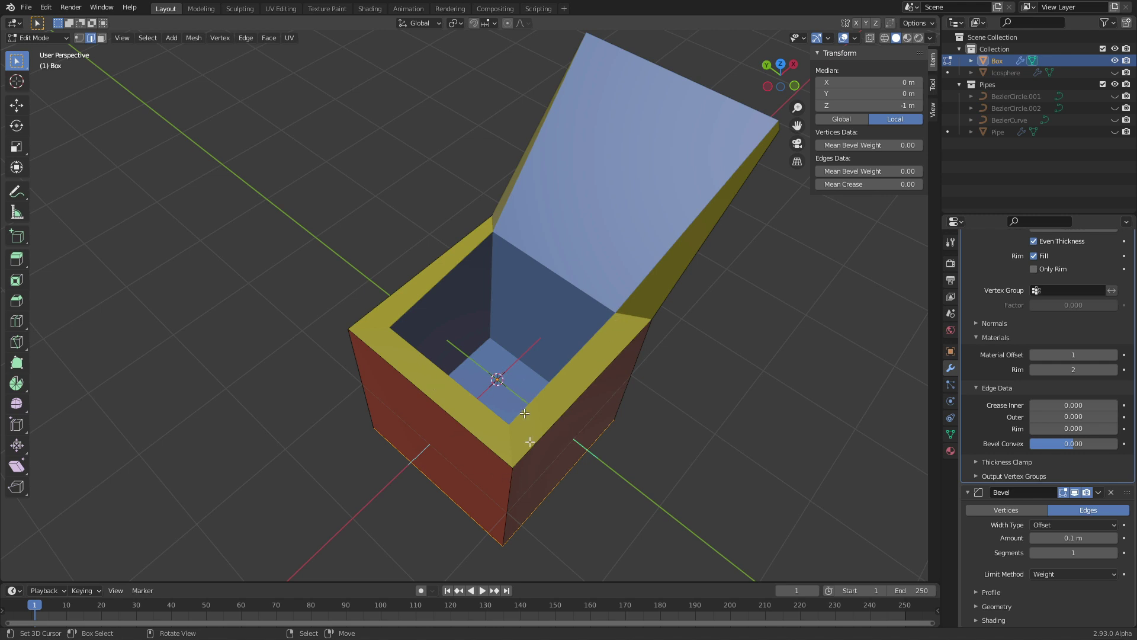
middle_drag(591, 543, 553, 312)
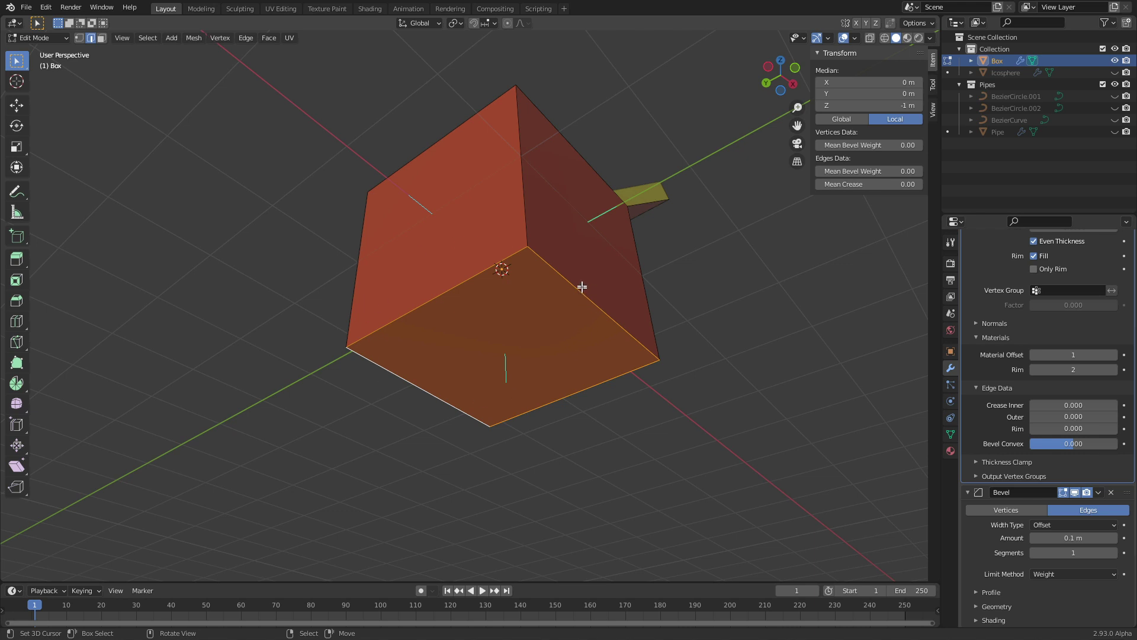
click(868, 171)
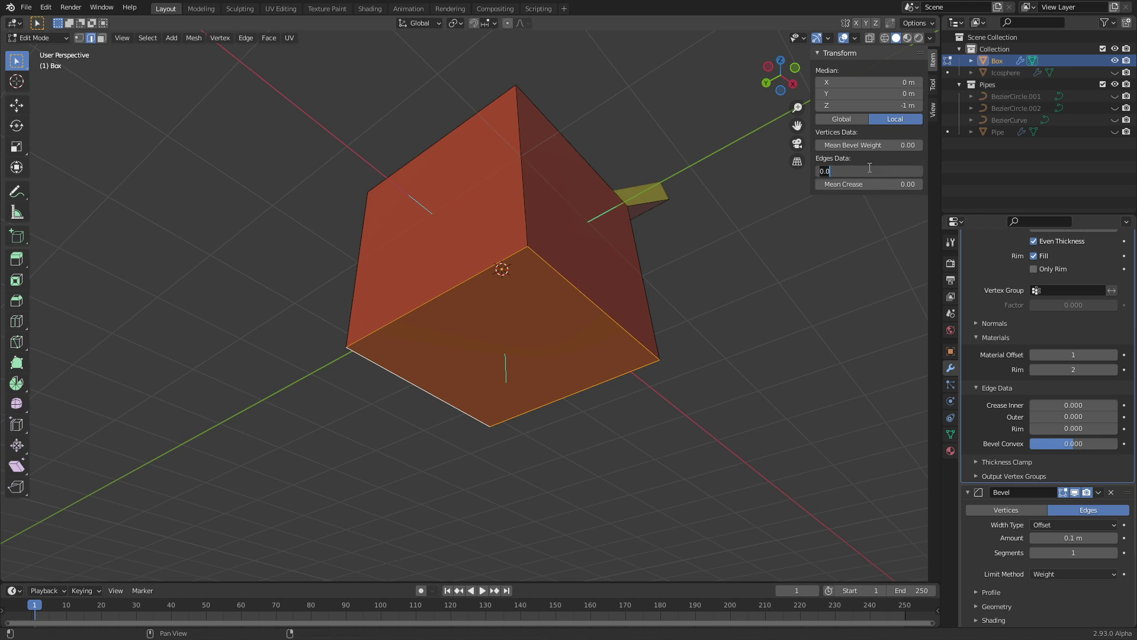
text(.5)
key(Return)
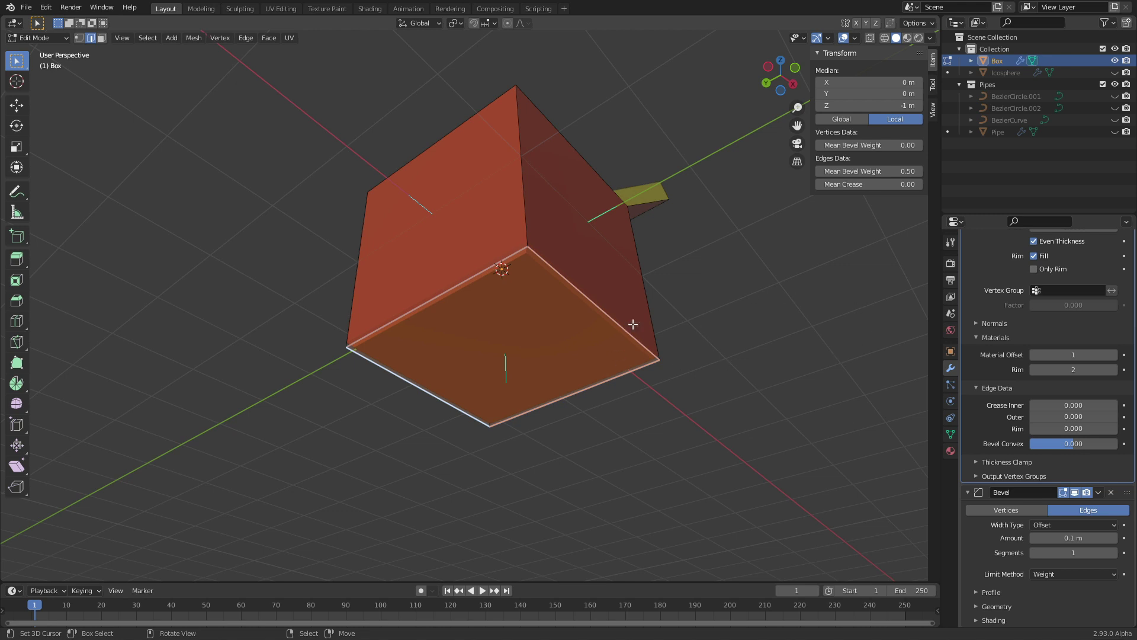
key(Tab)
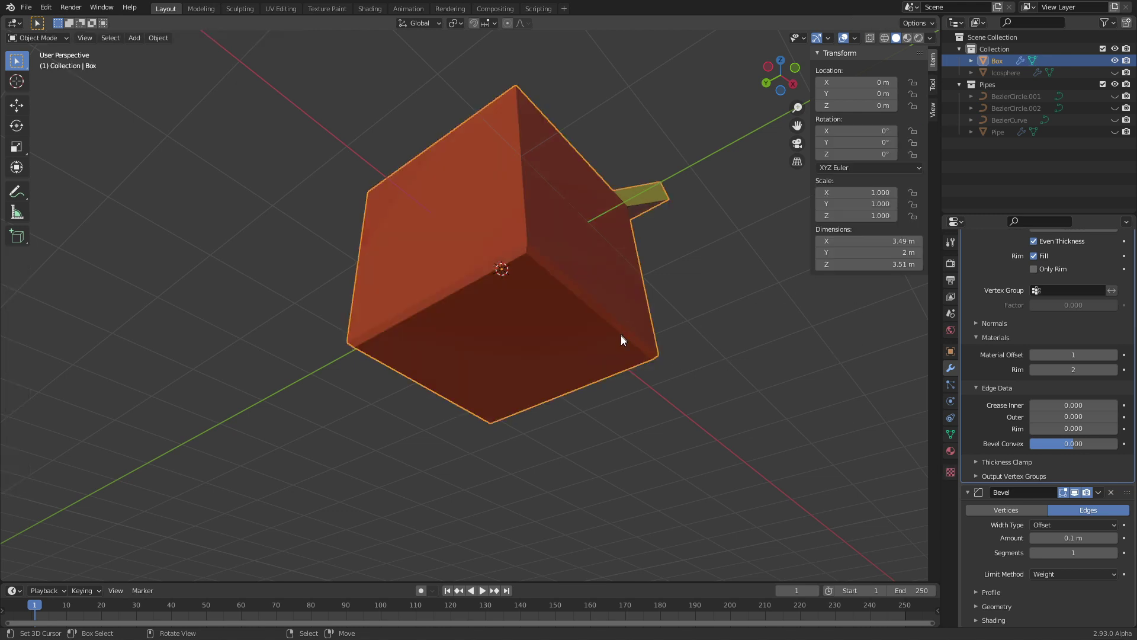
- Orbit around the hollow box and toggle Edit Mode to check its weighted underside edges
middle_drag(584, 161, 566, 313)
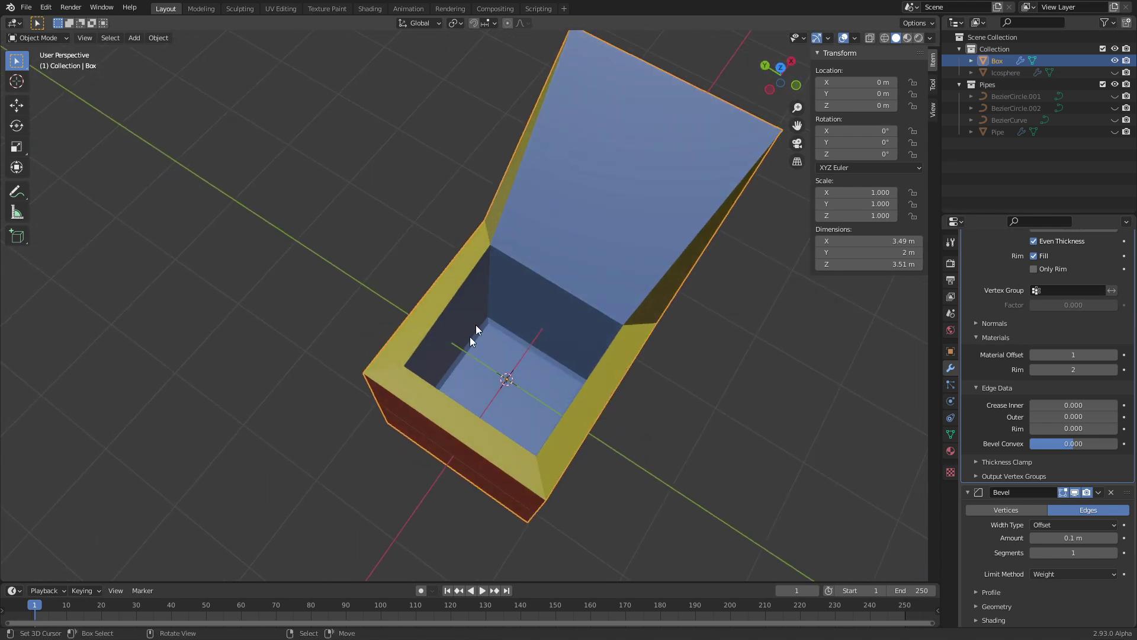
middle_drag(475, 331, 535, 315)
key(Tab)
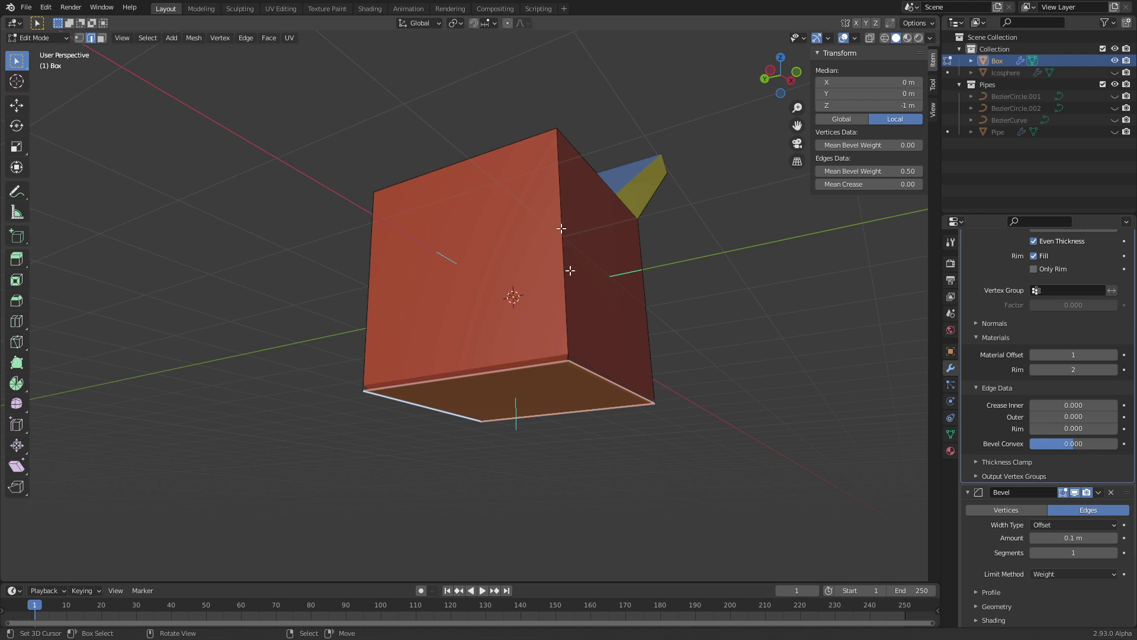
middle_drag(564, 286, 539, 268)
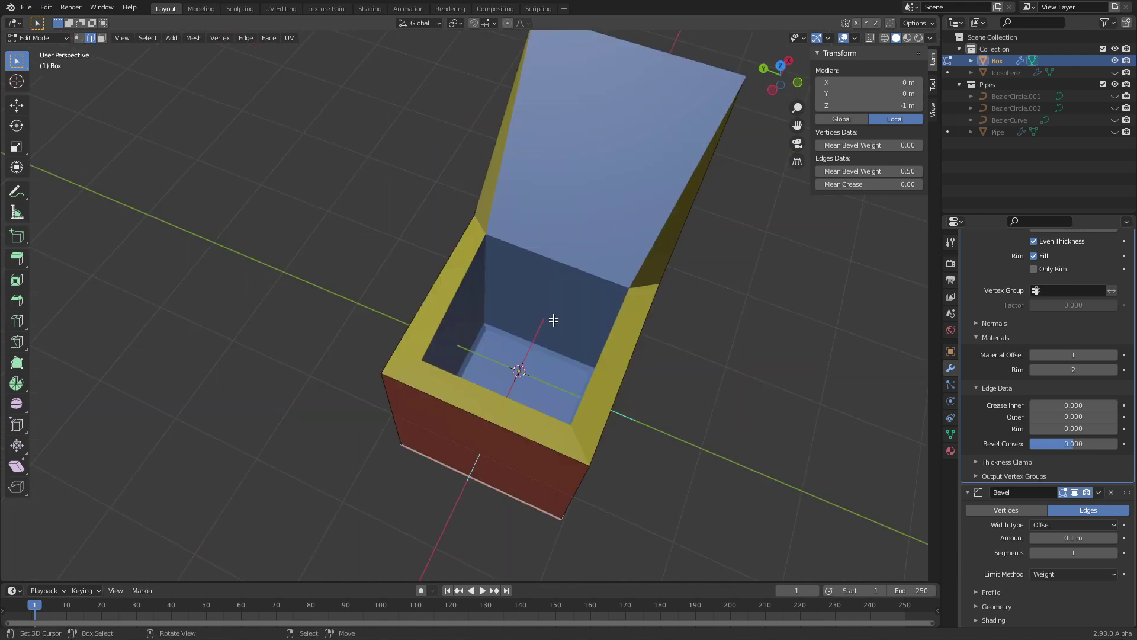
key(Tab)
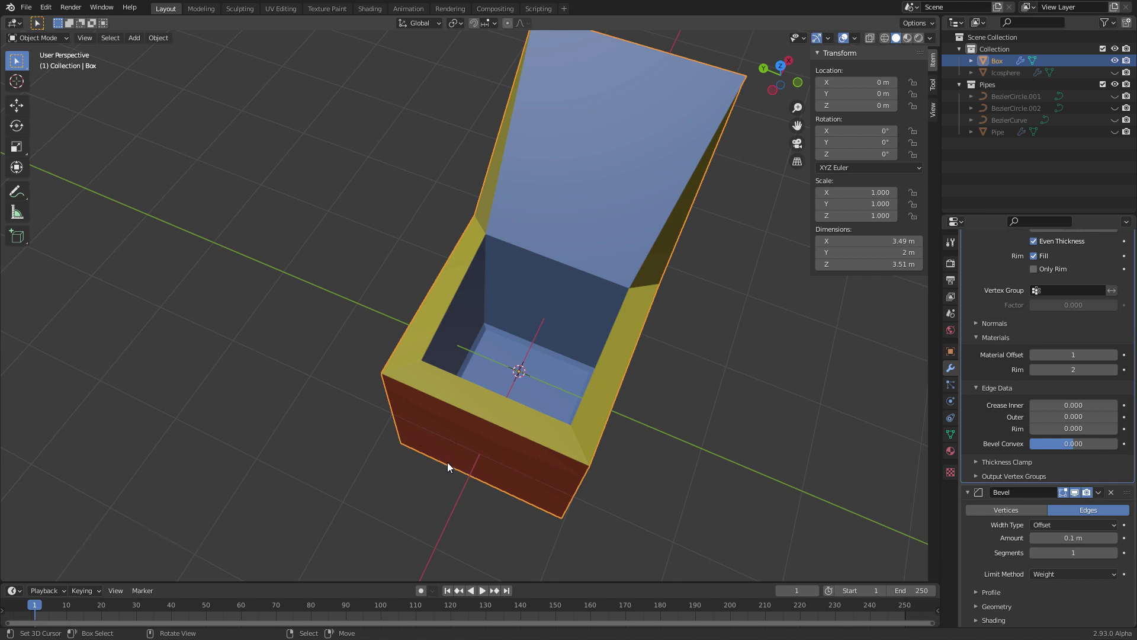
key(Tab)
key(Tab)
- Raise Solidify Bevel Convex to 1.000, then select the box's vertical corner edge in Edit Mode
drag(1061, 443, 1111, 406)
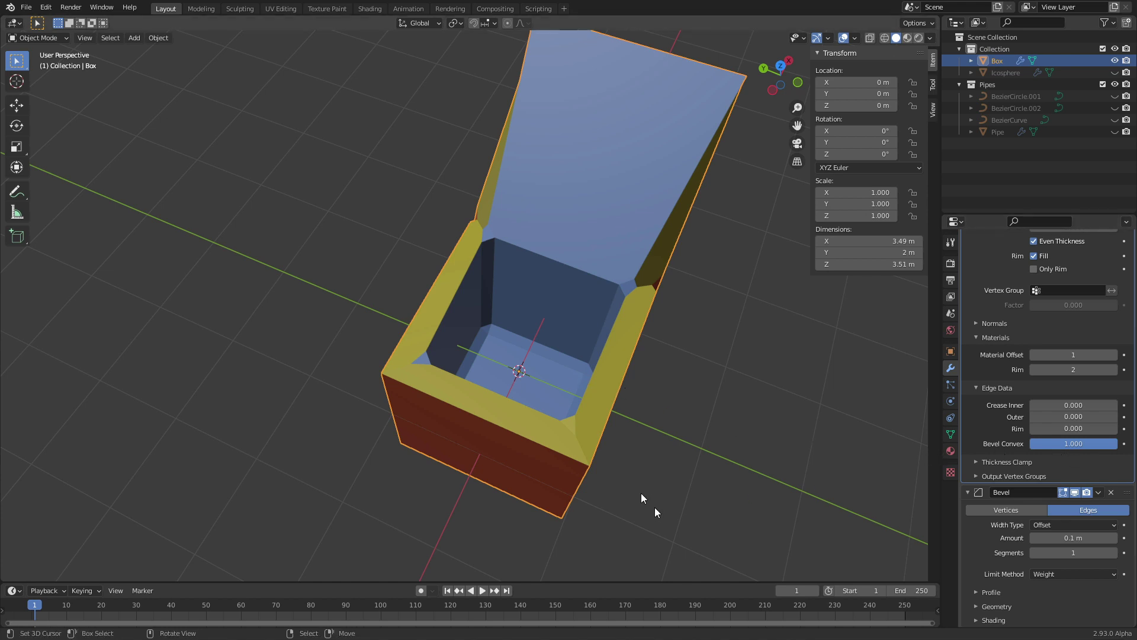
key(Tab)
middle_drag(644, 500, 560, 350)
click(555, 330)
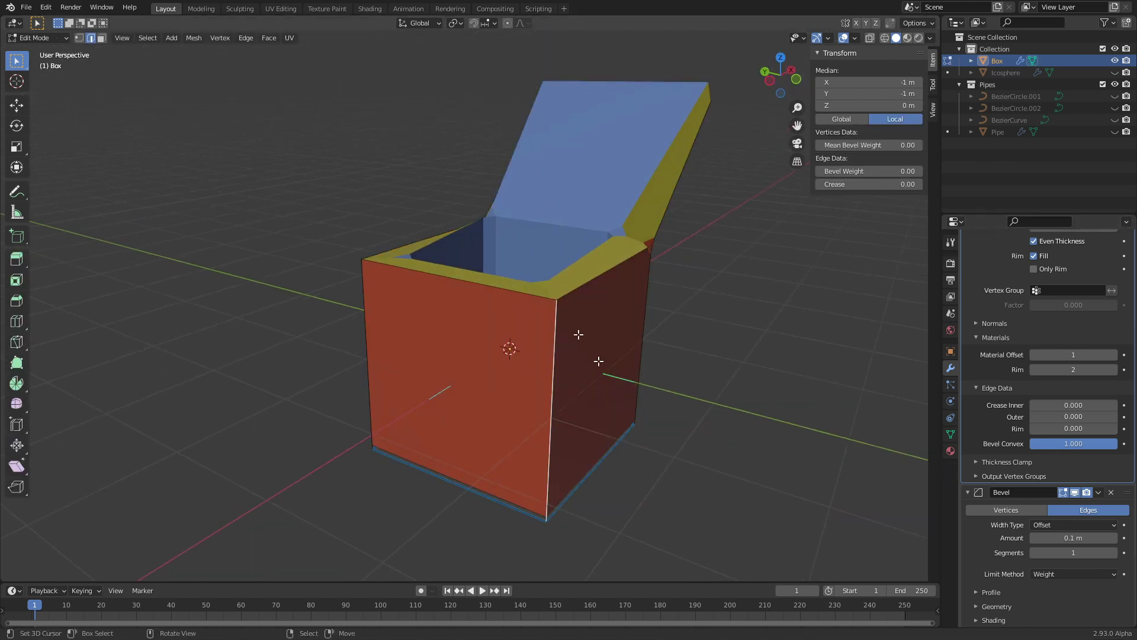
- Lower Bevel Convex to about 0.827 and then 0.373, checking the bottom-right edge in Edit Mode
key(Tab)
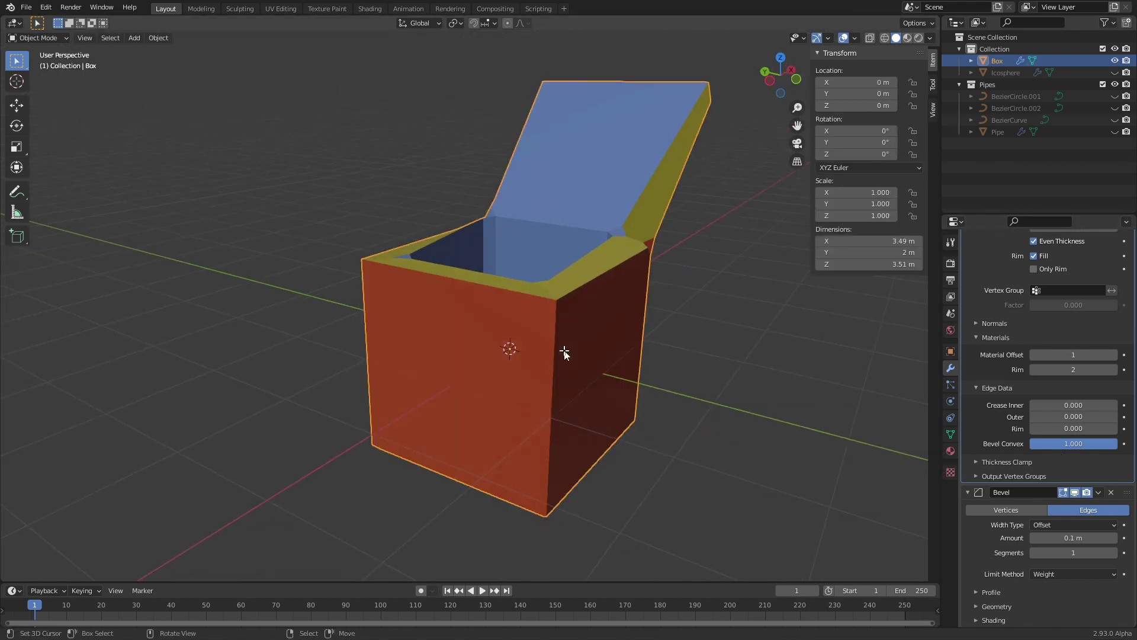
middle_drag(564, 353, 548, 410)
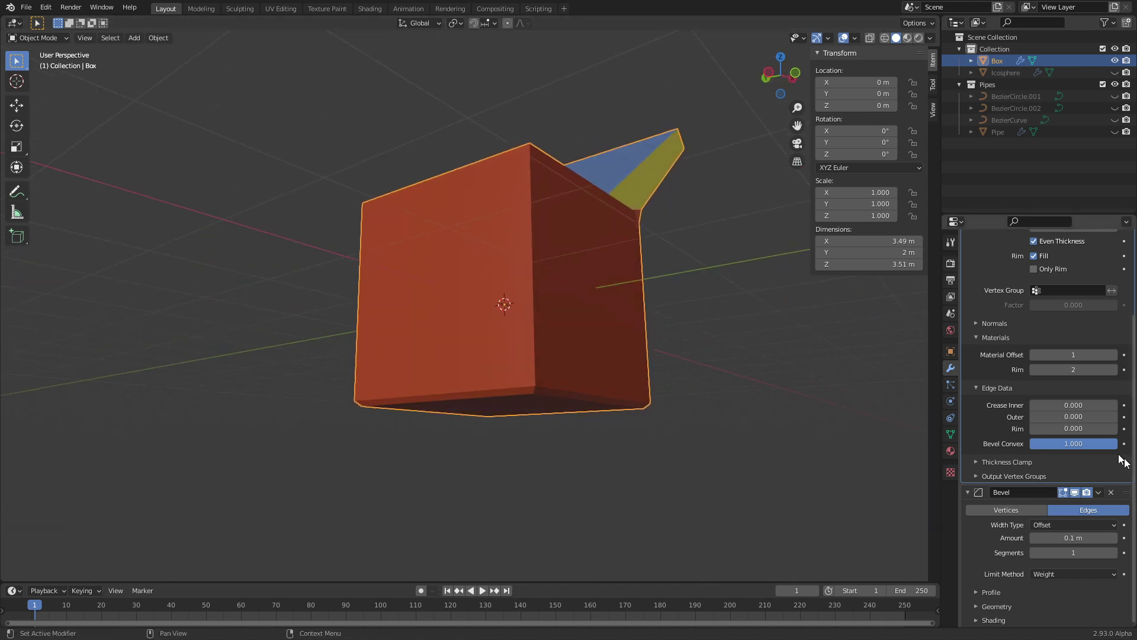
mouse_move(1107, 446)
mouse_down()
mouse_move(1066, 447)
mouse_move(1117, 446)
mouse_up()
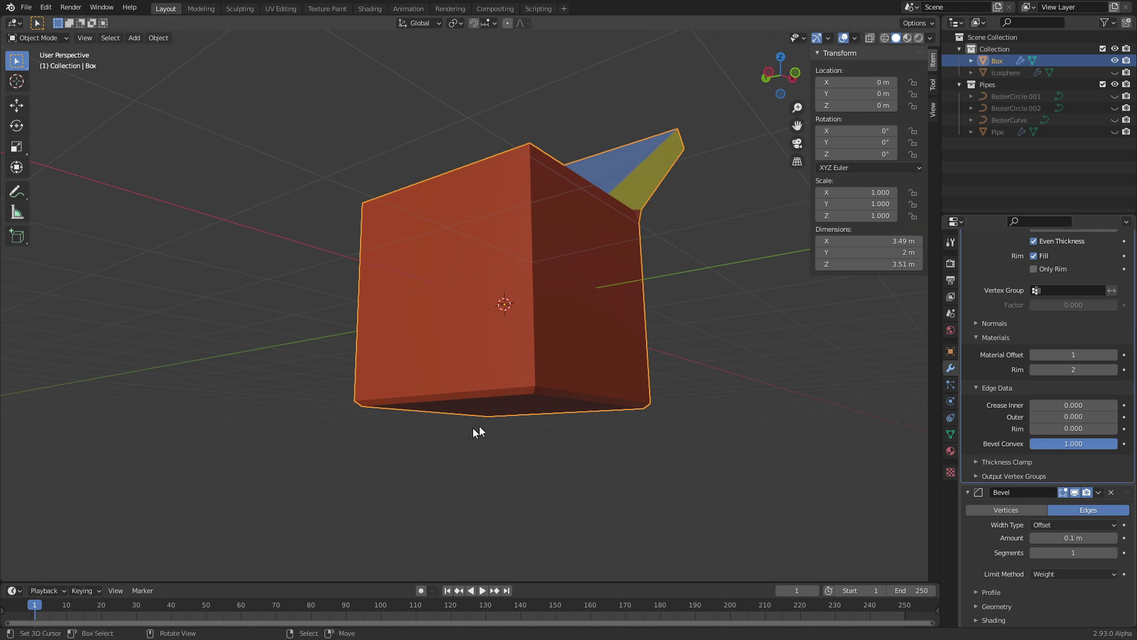
drag(1078, 443, 1009, 443)
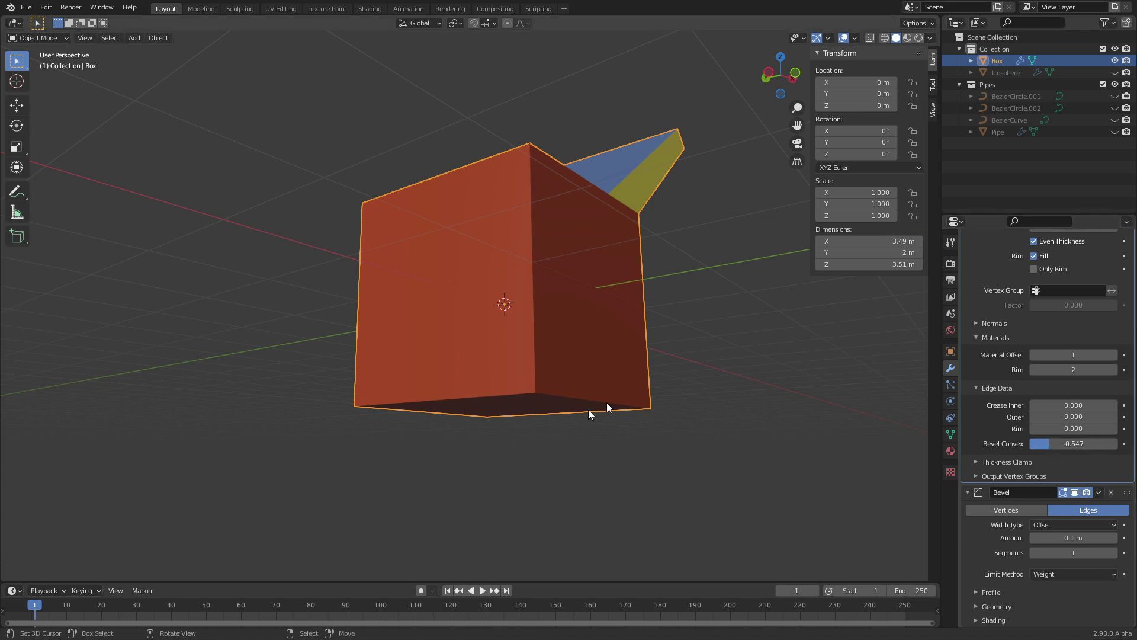
key(Tab)
click(552, 394)
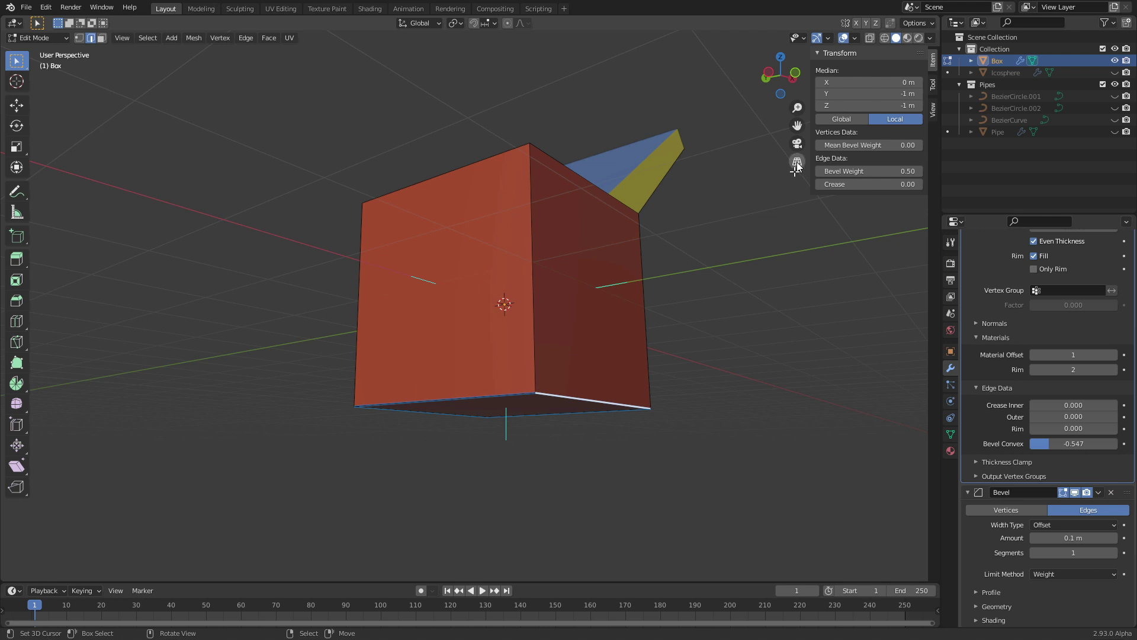
key(Tab)
- Sweep Bevel Convex through 0.267, 0.093, -1.000 and 0.747, settling at 1.000 while inspecting the rim
drag(1034, 444, 1093, 444)
middle_drag(486, 231, 551, 367)
drag(1071, 442, 1058, 444)
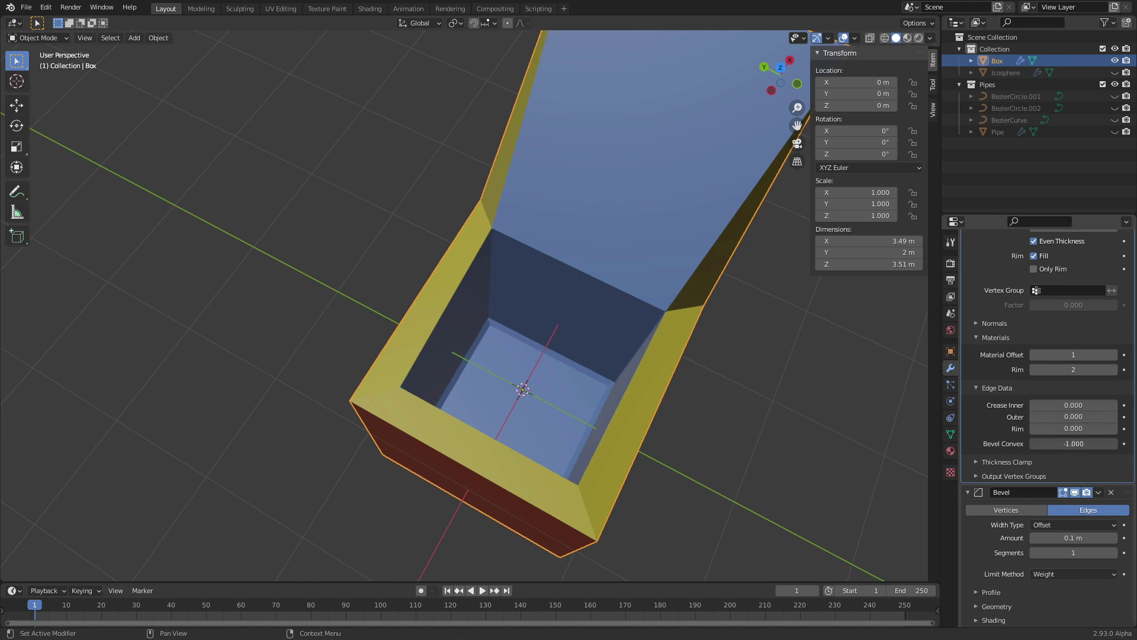
mouse_move(1074, 443)
mouse_down()
mouse_move(1096, 443)
mouse_move(1073, 443)
mouse_up()
drag(1073, 443, 1119, 443)
middle_drag(616, 533, 595, 327)
key(Tab)
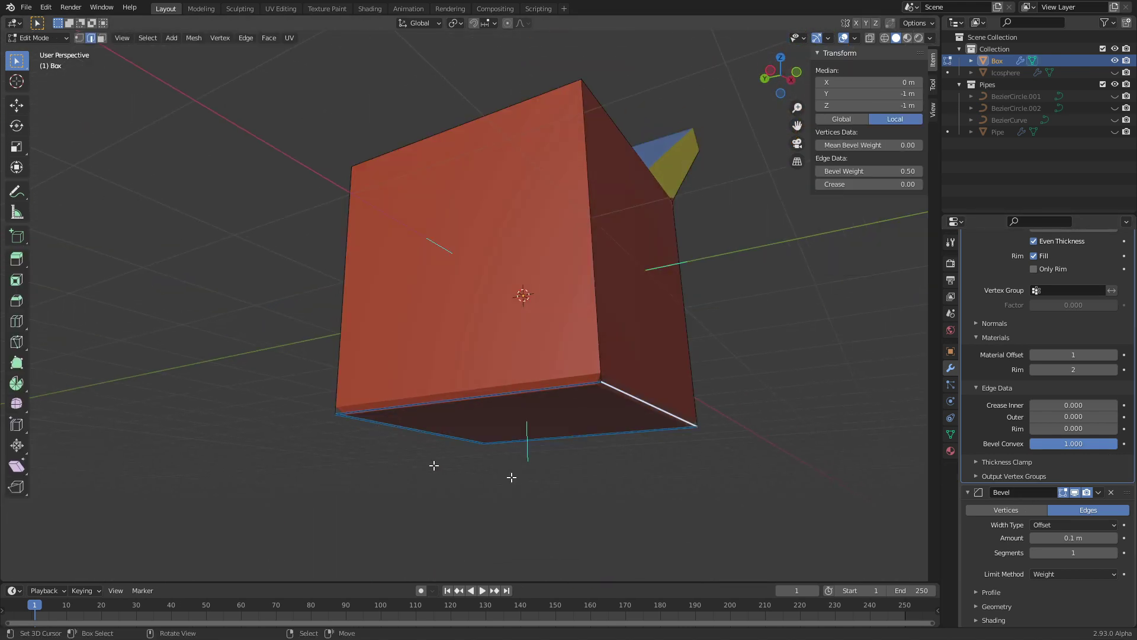
middle_drag(552, 144, 563, 262)
mouse_move(1109, 444)
mouse_down()
mouse_move(1069, 444)
mouse_move(1120, 449)
mouse_up()
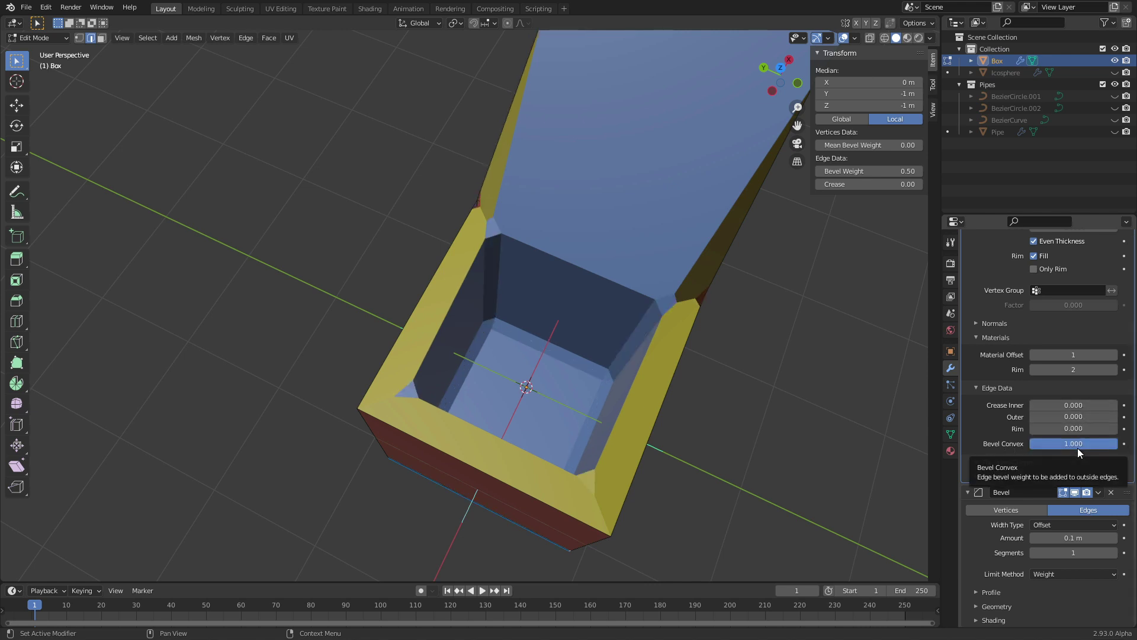
- Change the Solidify Thickness from -0.27 m to about -0.39 m for thicker box walls
scroll(1065, 318, up, 4)
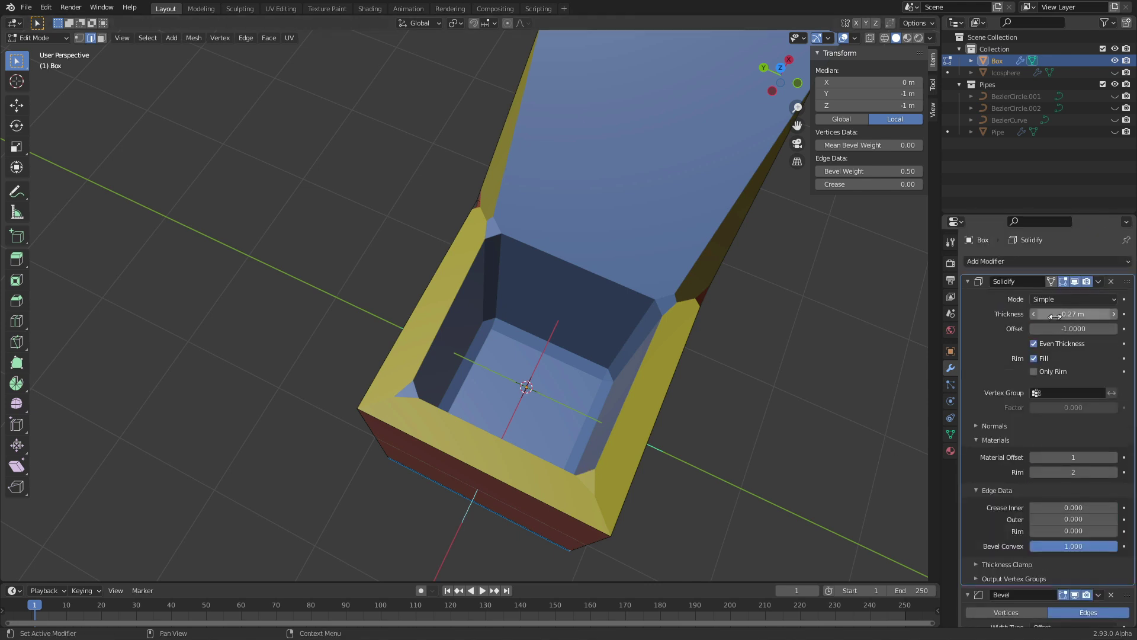
drag(1056, 315, 983, 409)
scroll(1060, 470, down, 4)
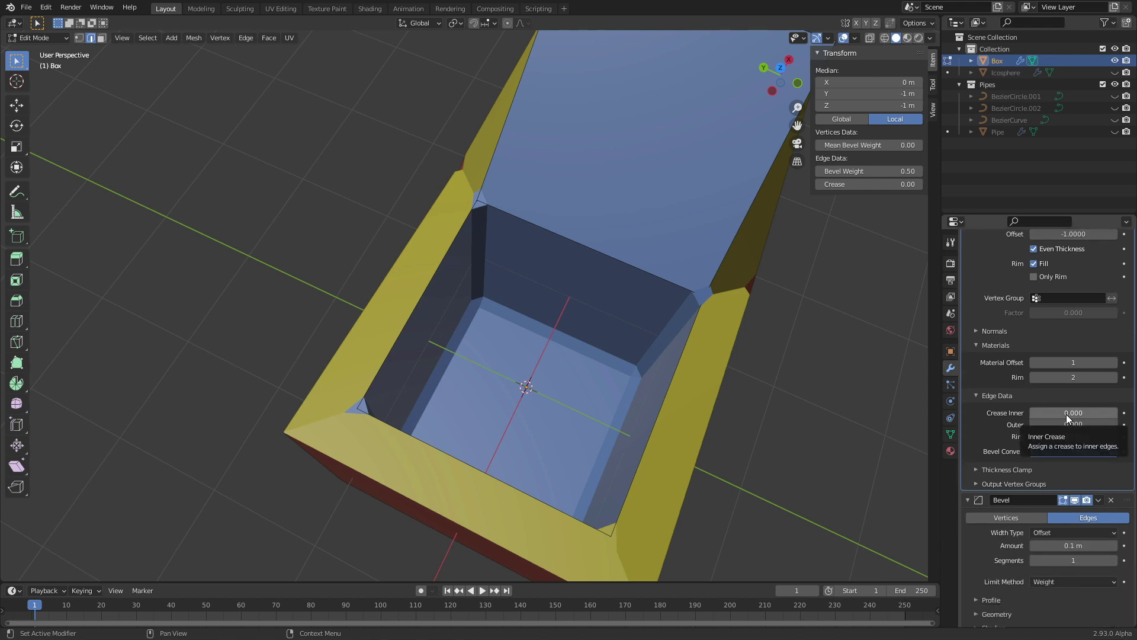
scroll(1066, 415, up, 2)
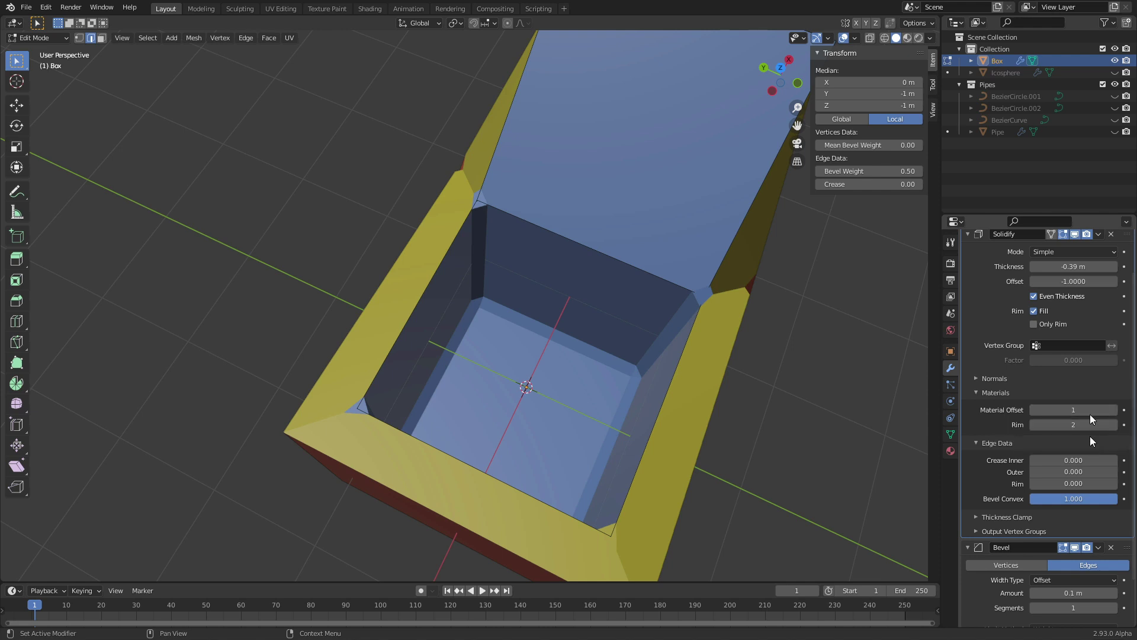
- Make Red the active material slot, then set the Solidify Thickness to a positive 0.27 m
click(951, 451)
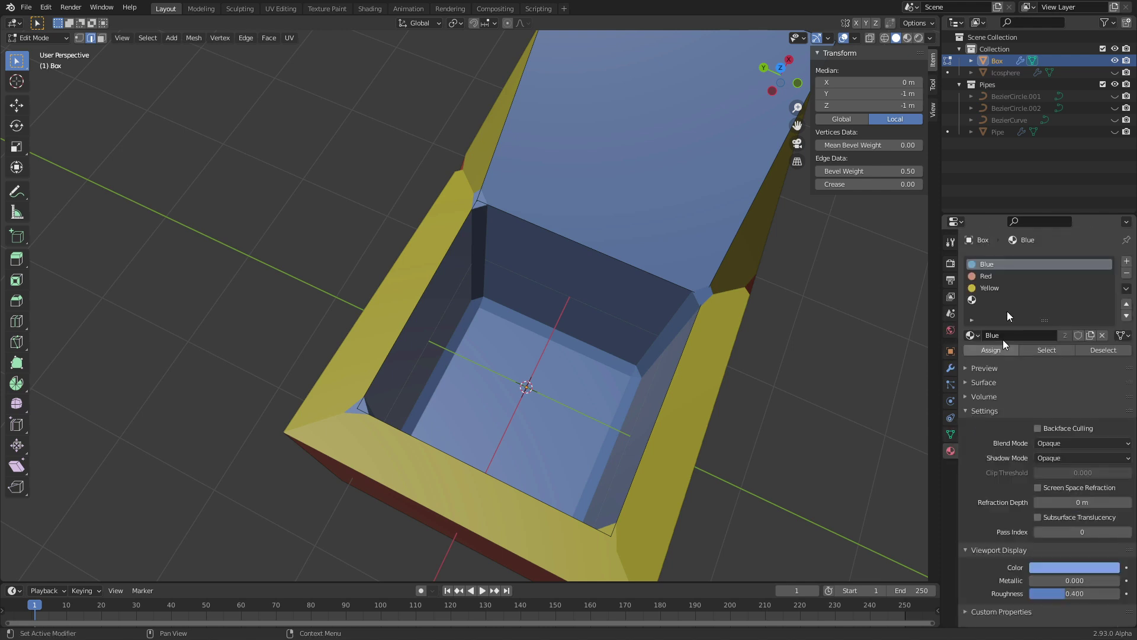
click(996, 277)
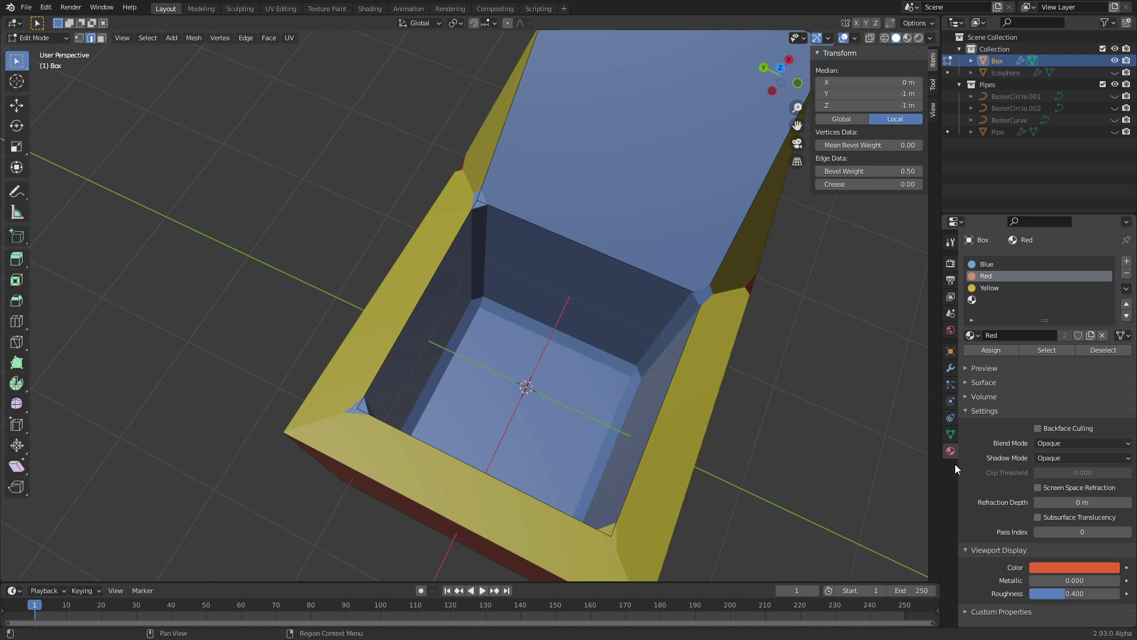
click(950, 368)
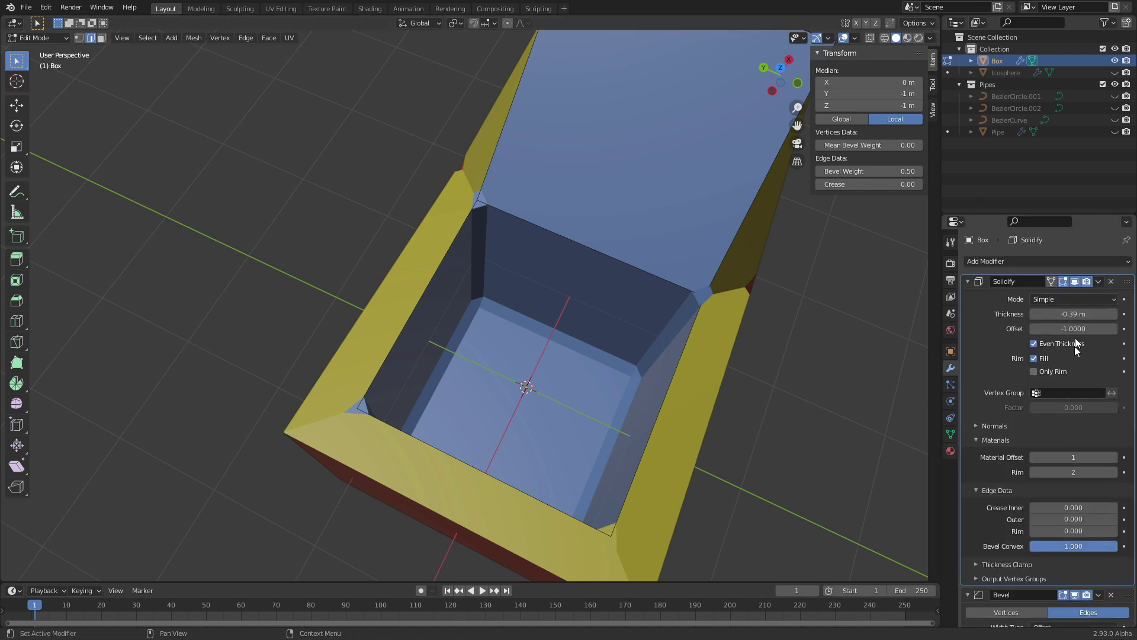
mouse_move(1073, 314)
mouse_down()
mouse_move(1113, 314)
mouse_move(1066, 314)
mouse_up()
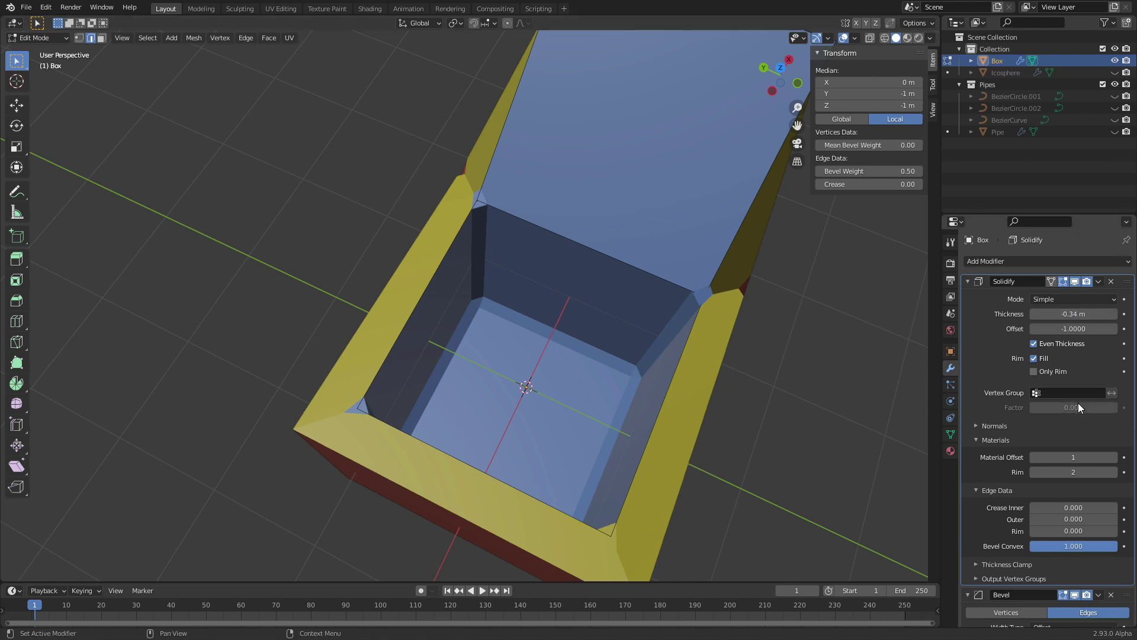
drag(1073, 314, 1109, 314)
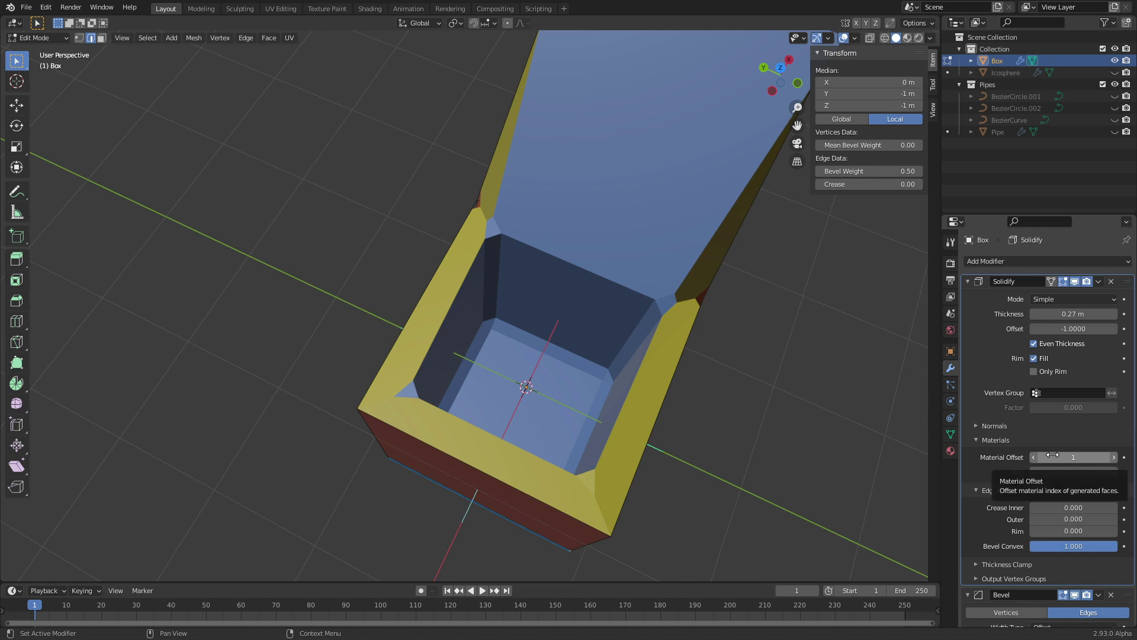
scroll(1058, 504, down, 5)
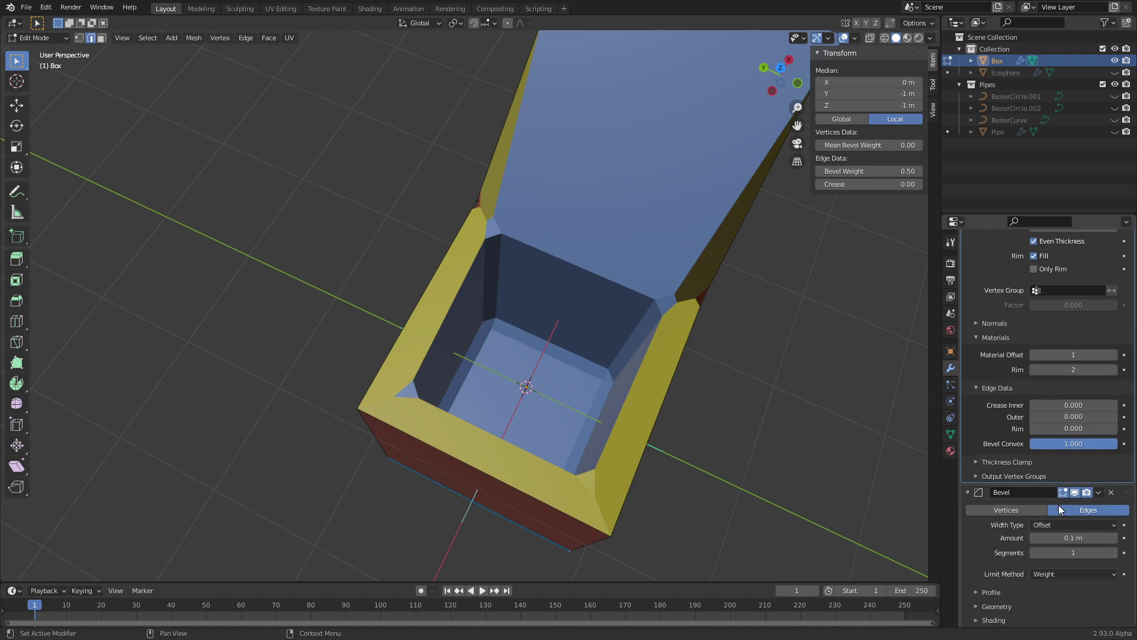
- Delete the Bevel modifier and collapse the Solidify Edge Data and Materials panels
click(1112, 492)
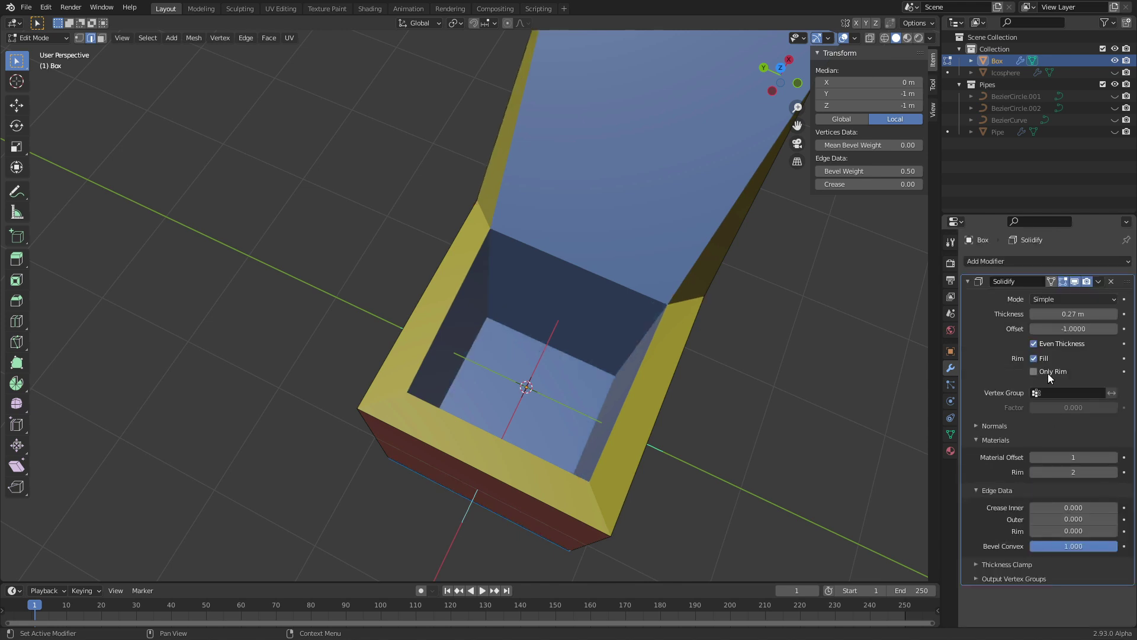
click(982, 491)
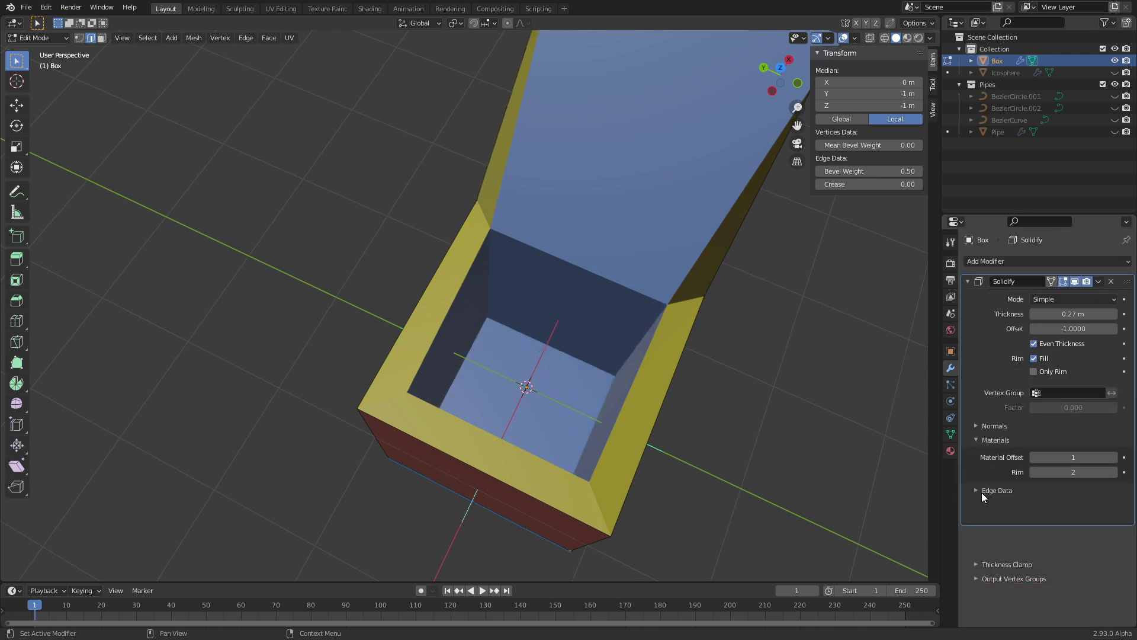
click(988, 442)
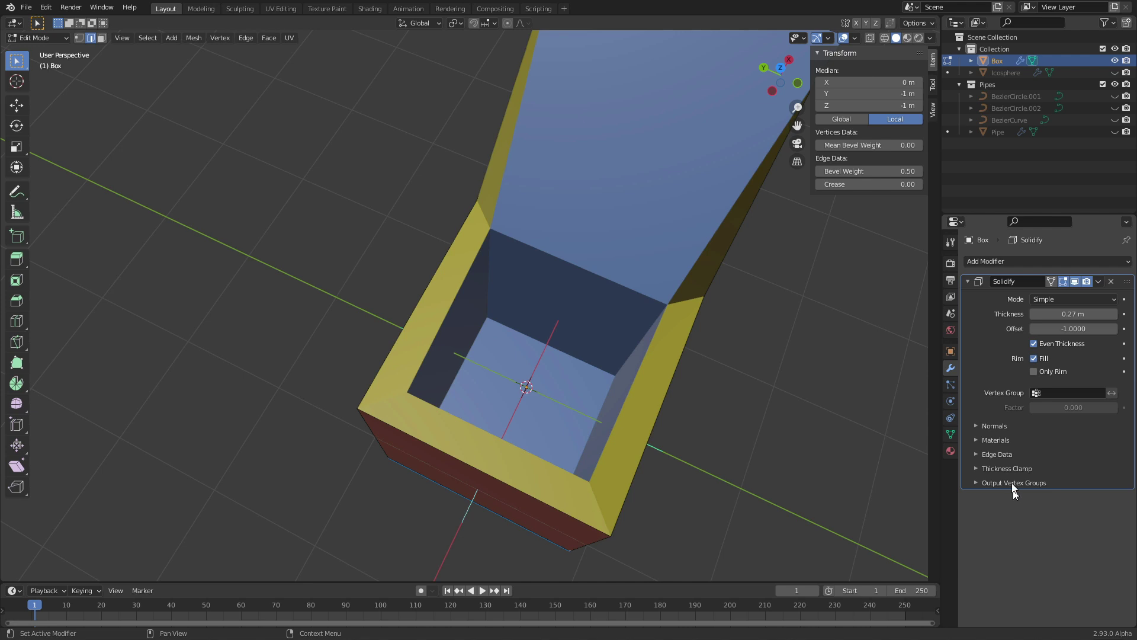
- Return to Object Mode and expand Solidify's Output Vertex Groups, finding no groups available for Shell
key(Tab)
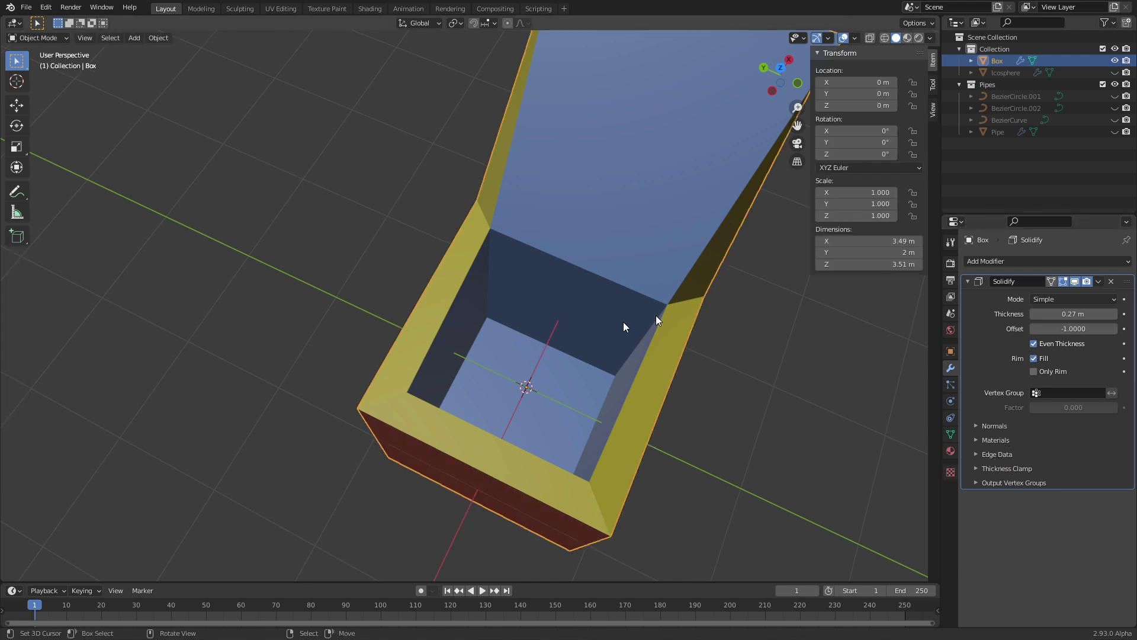
click(1010, 482)
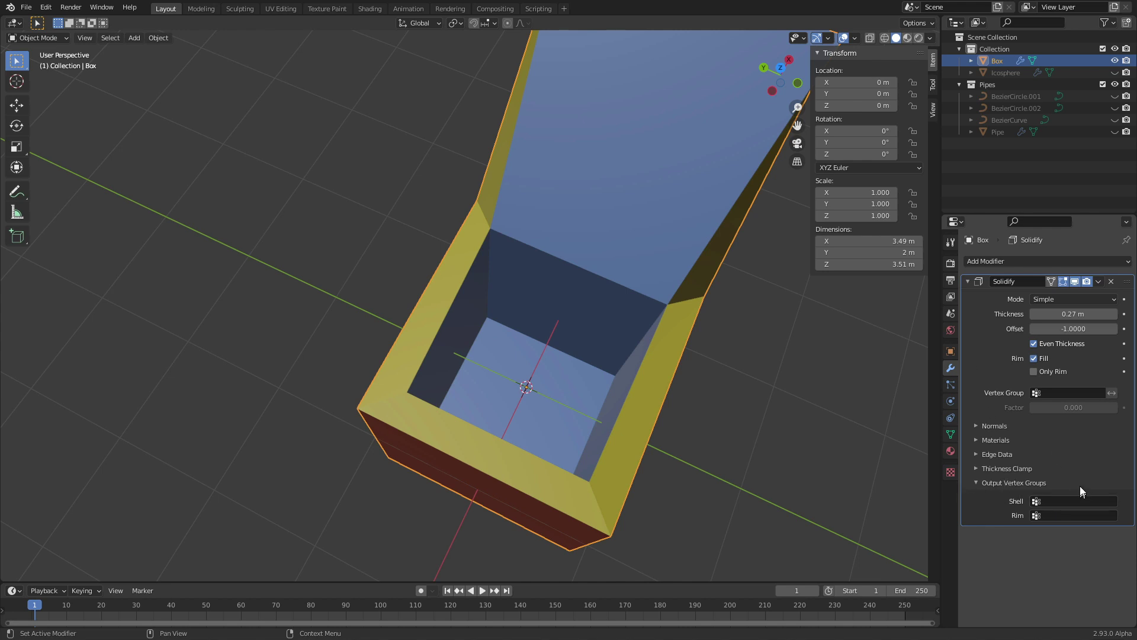
click(1079, 500)
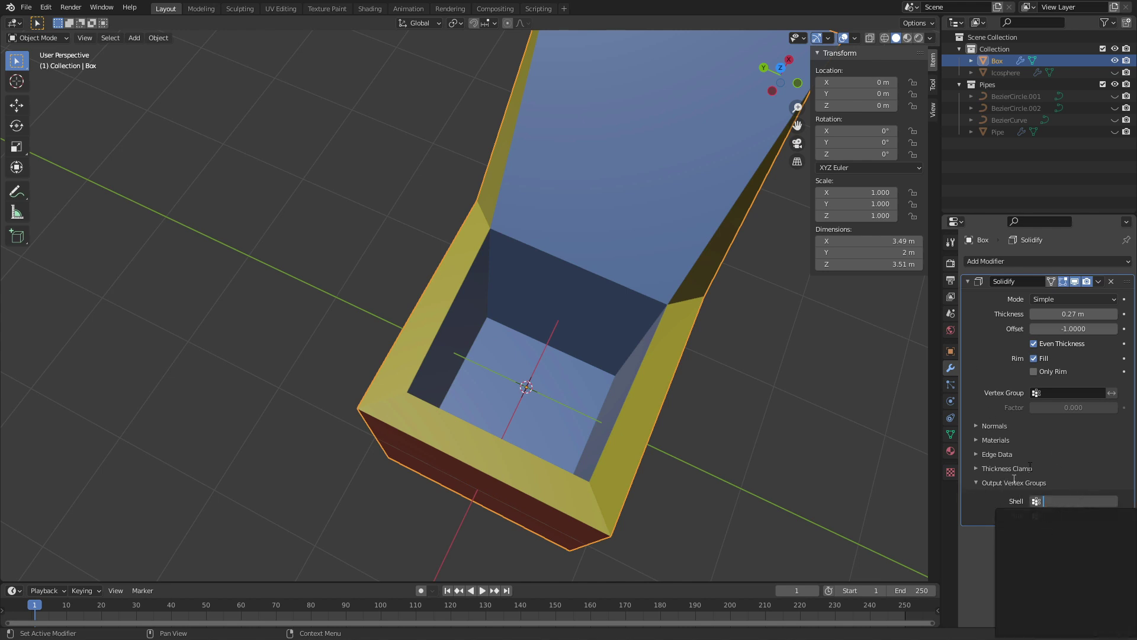
key(Escape)
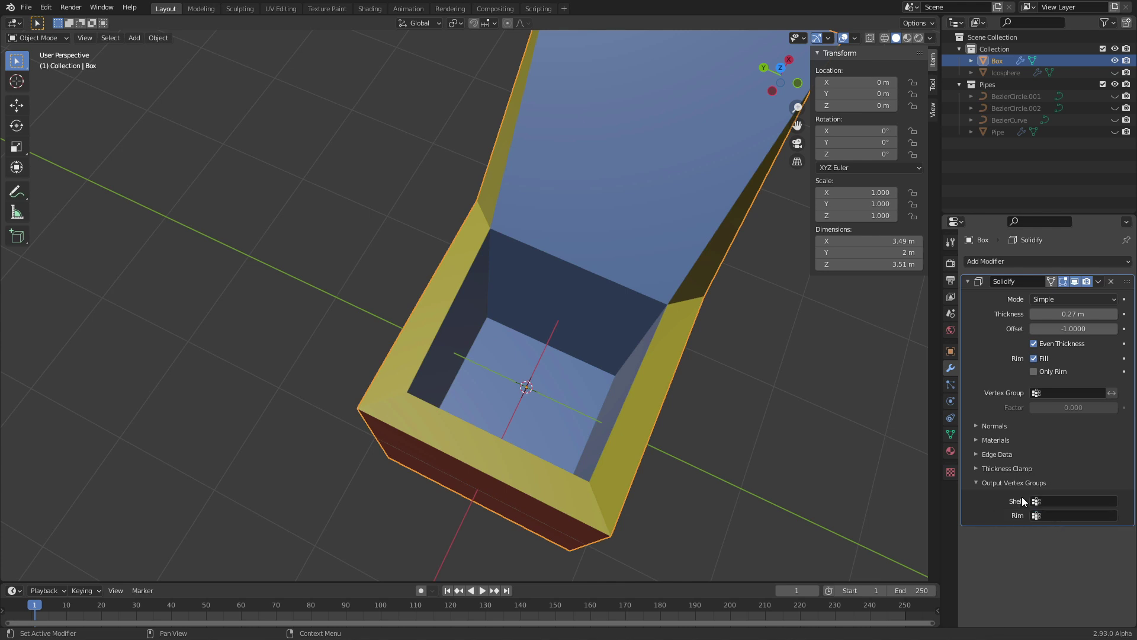
- Add two vertex groups to the box, named Outside and Inside
click(950, 435)
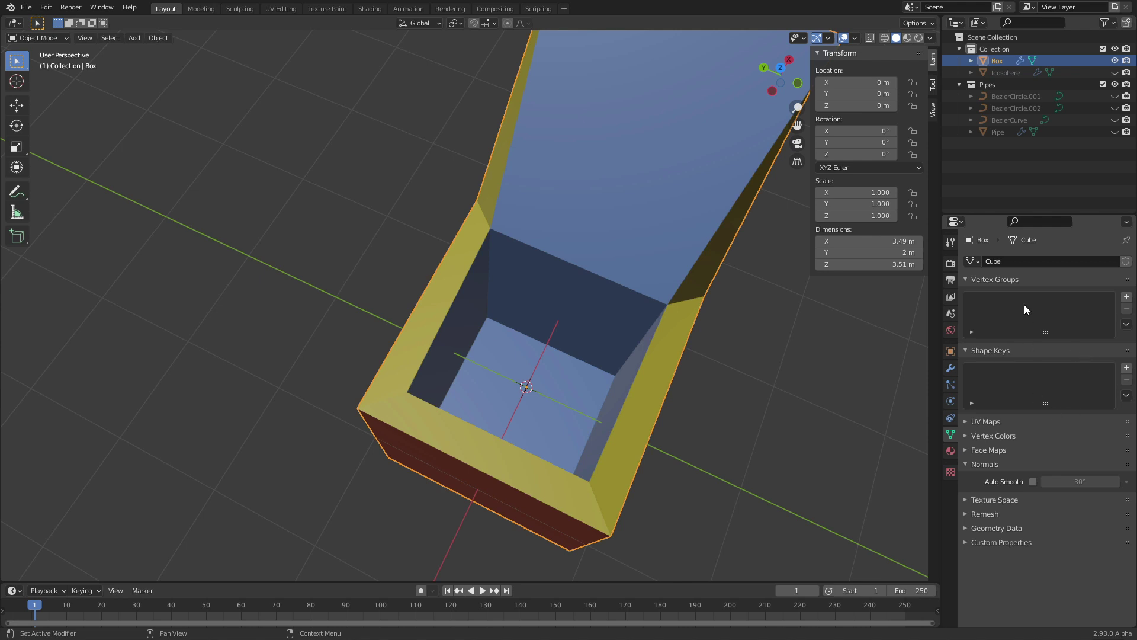
click(1126, 297)
click(1126, 296)
double_click(991, 300)
text(O)
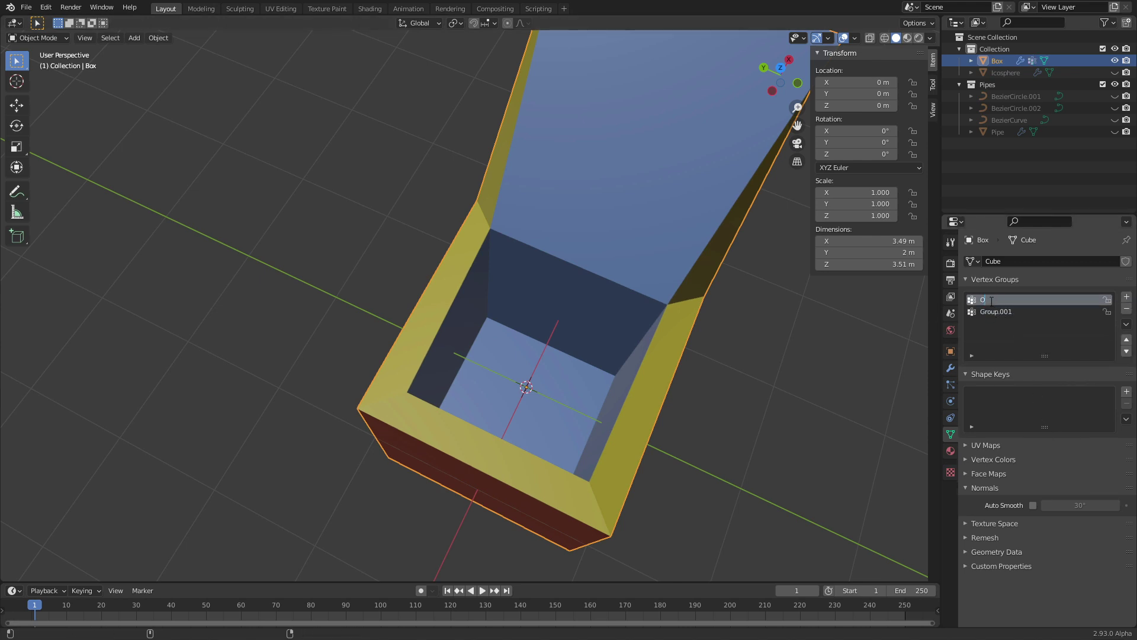
text(utside)
double_click(1011, 313)
text(Inside)
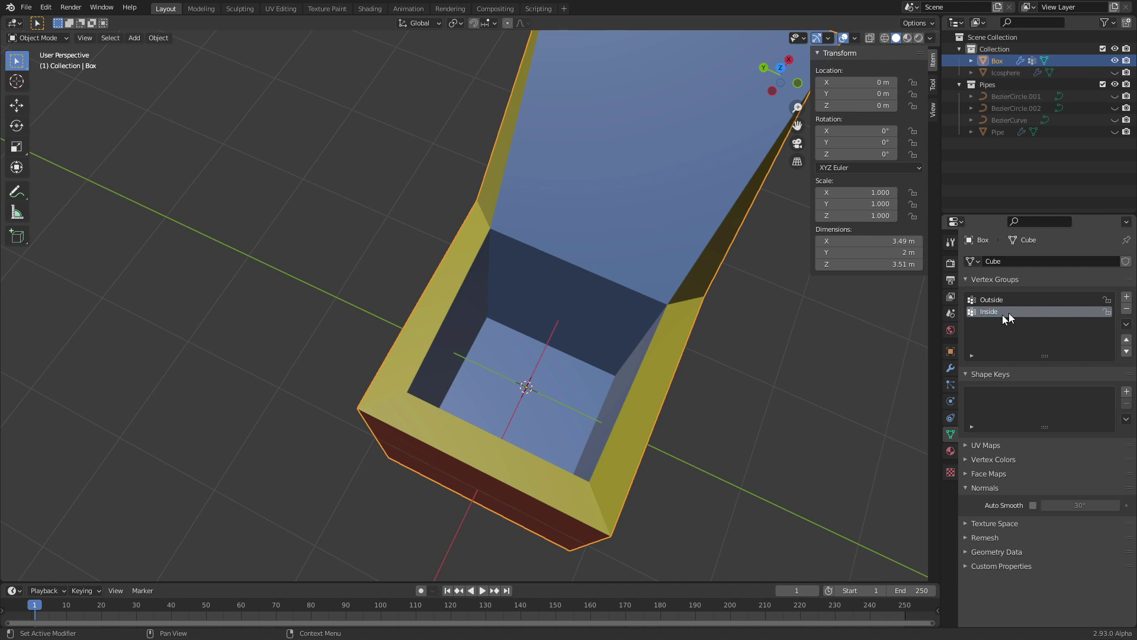
- Set the Solidify Shell output group to Outside and the Rim output group to Inside
click(951, 368)
click(1046, 501)
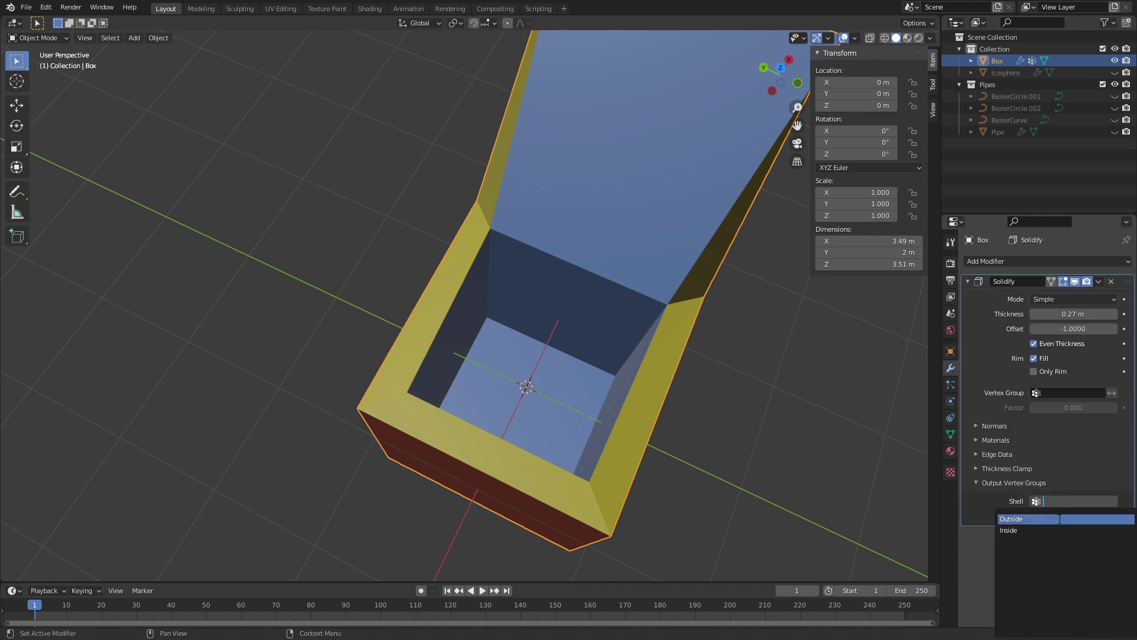
click(1059, 519)
click(1070, 515)
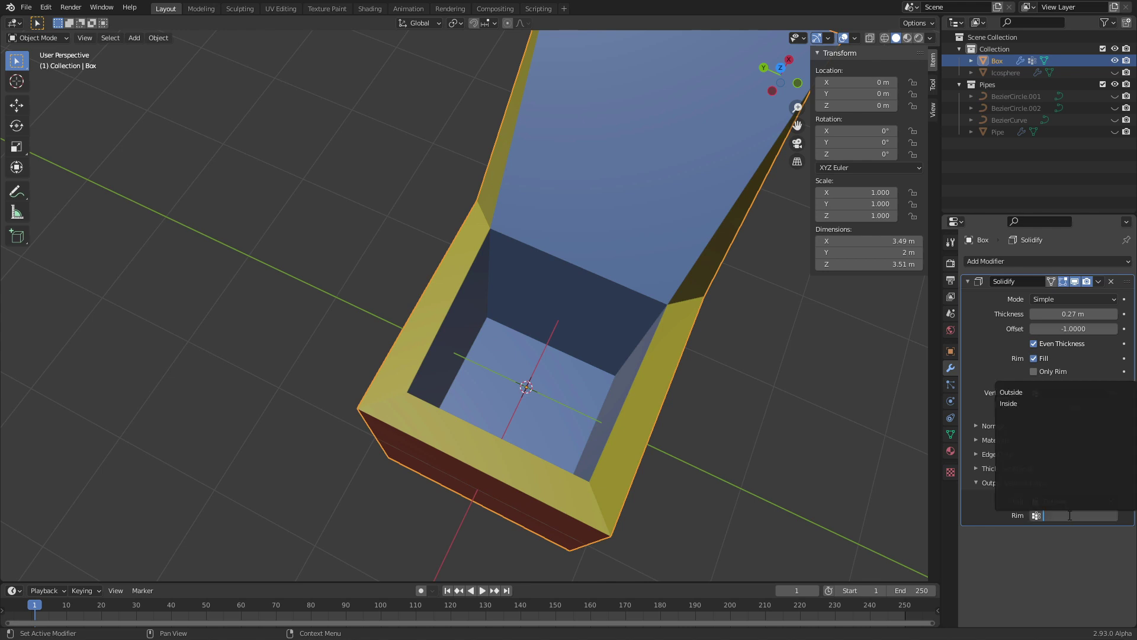
click(1049, 405)
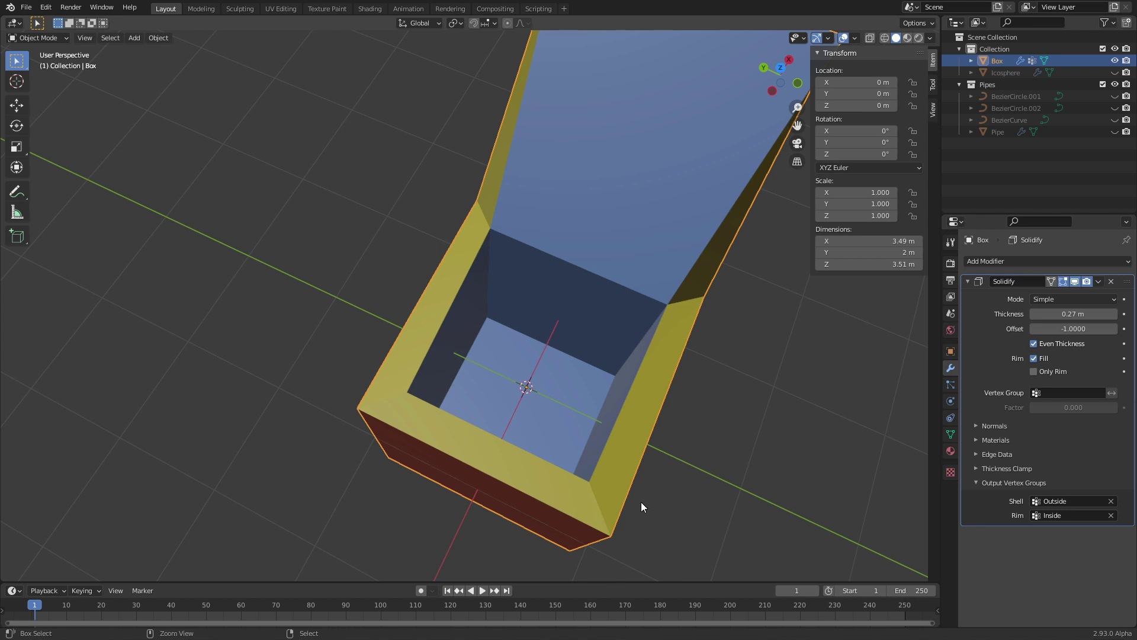
key(ctrl+Tab)
- Switch to Weight Paint mode and toggle the Solidify viewport display off and back on
click(560, 463)
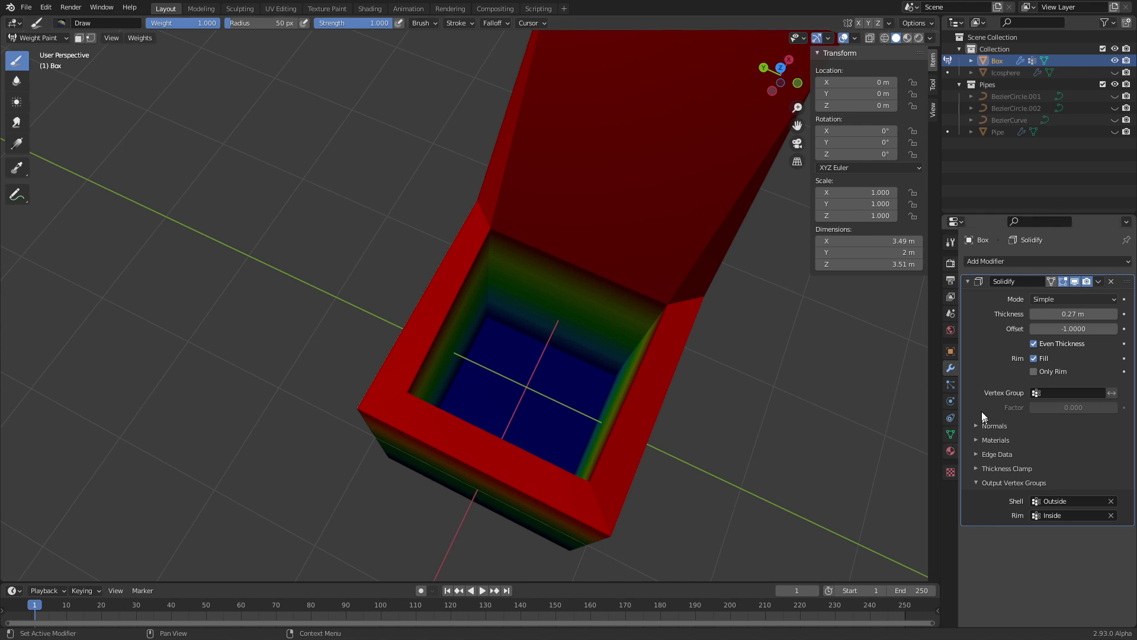
click(1076, 282)
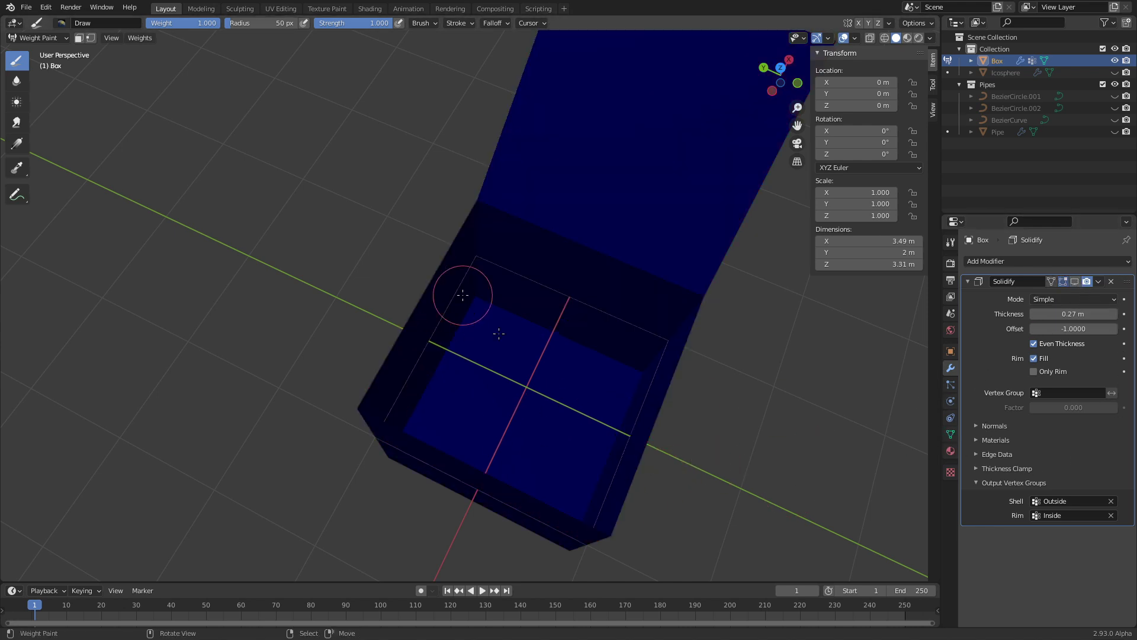
click(1074, 282)
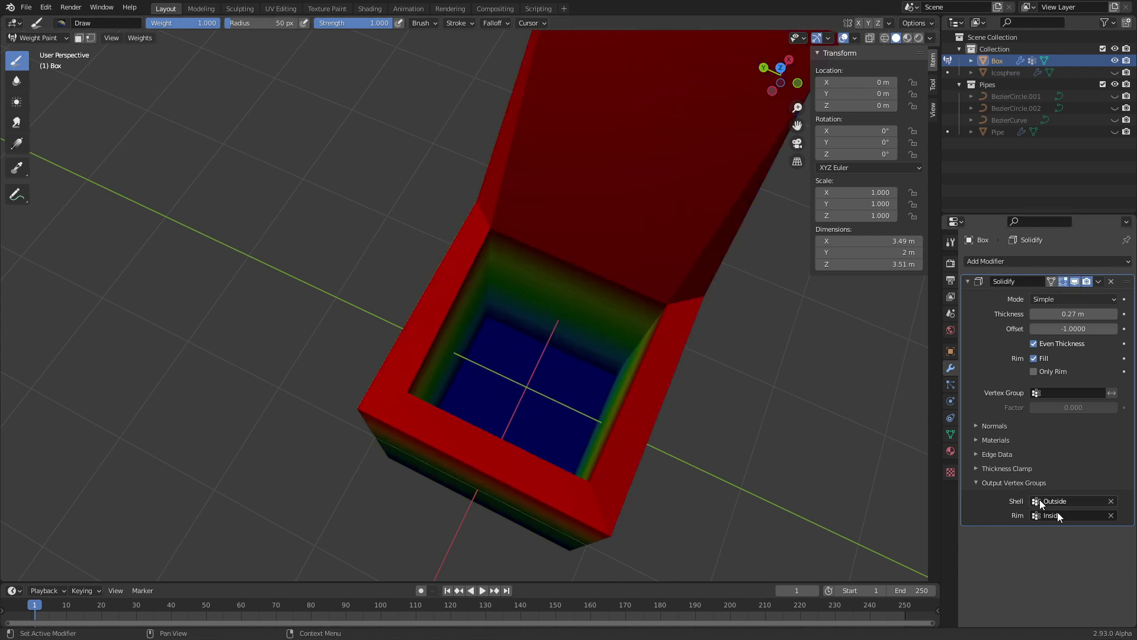
middle_drag(634, 482, 635, 432)
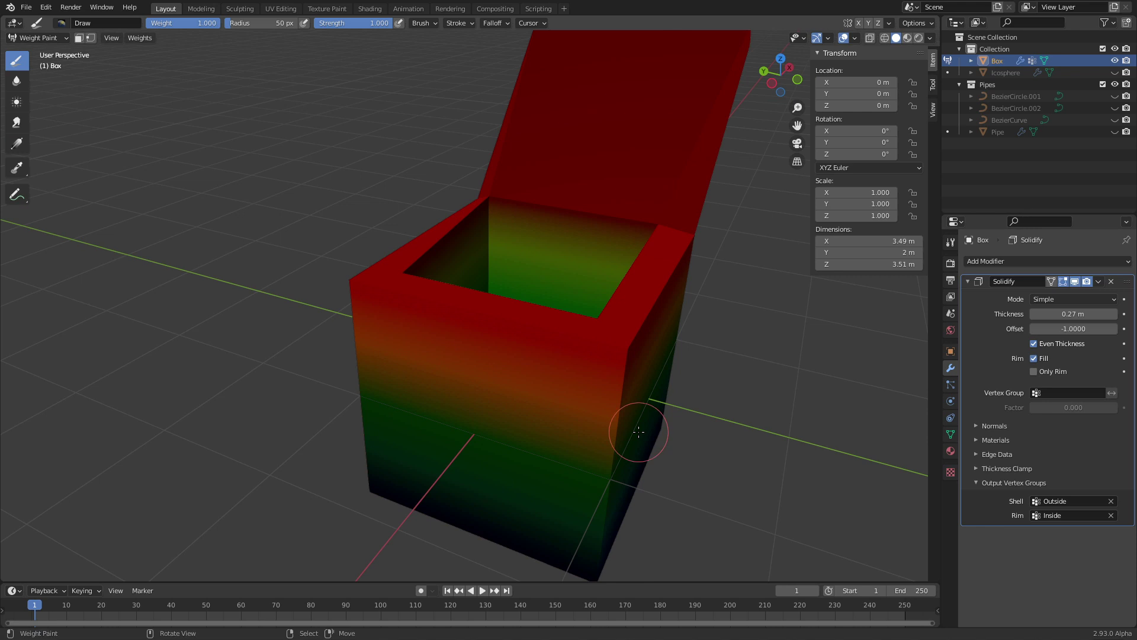
- Make Outside the active vertex group to display its weights on the box walls
click(951, 434)
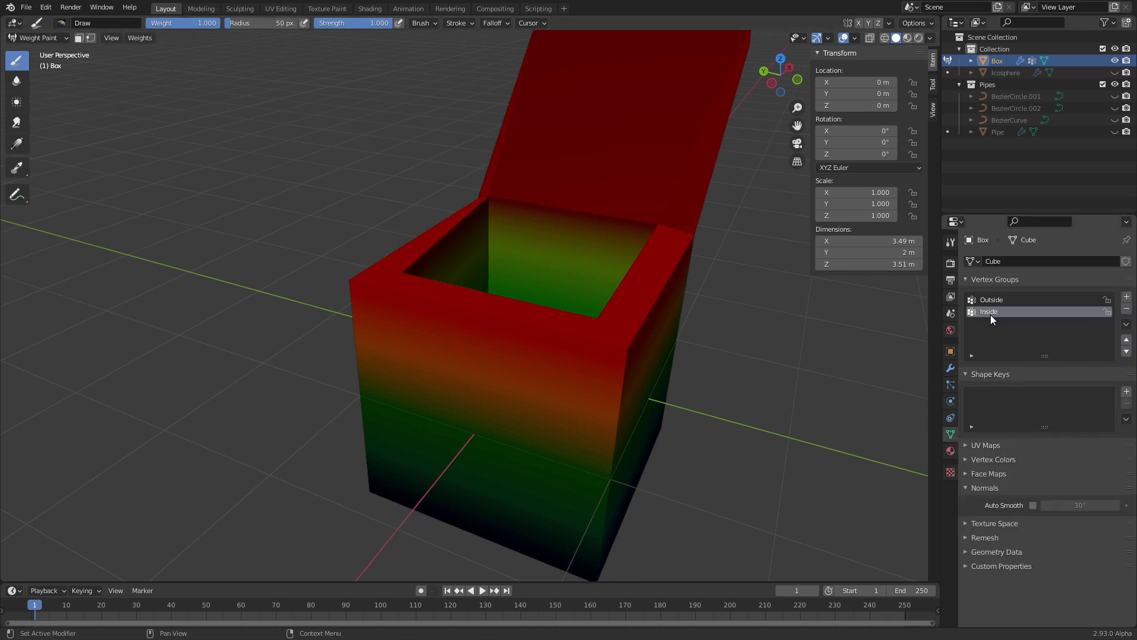
click(951, 369)
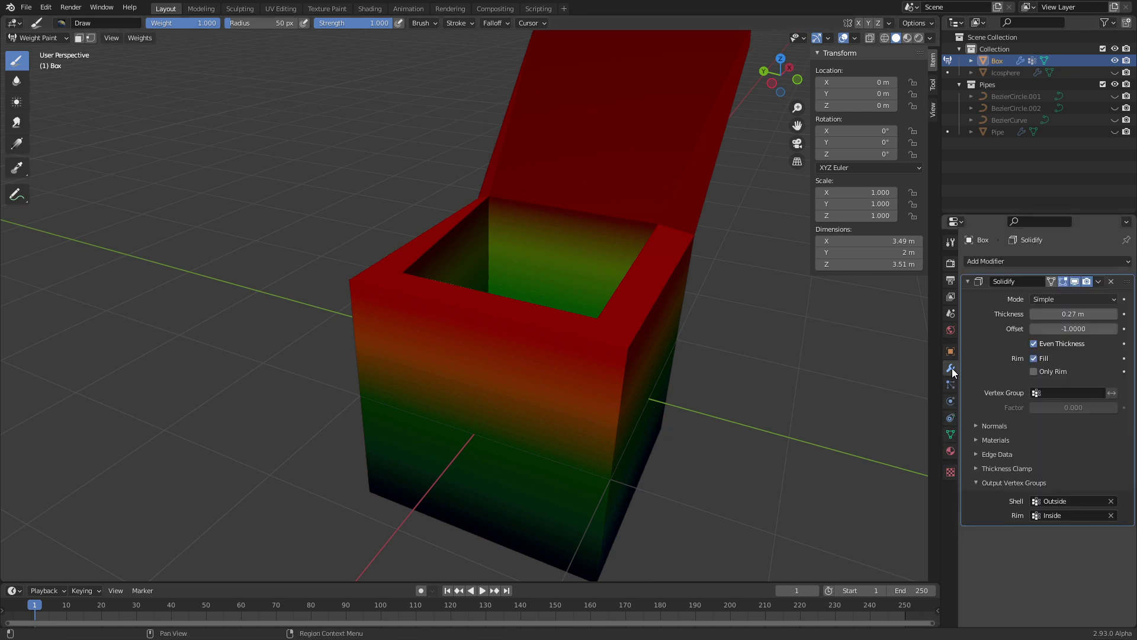
middle_drag(622, 367, 632, 296)
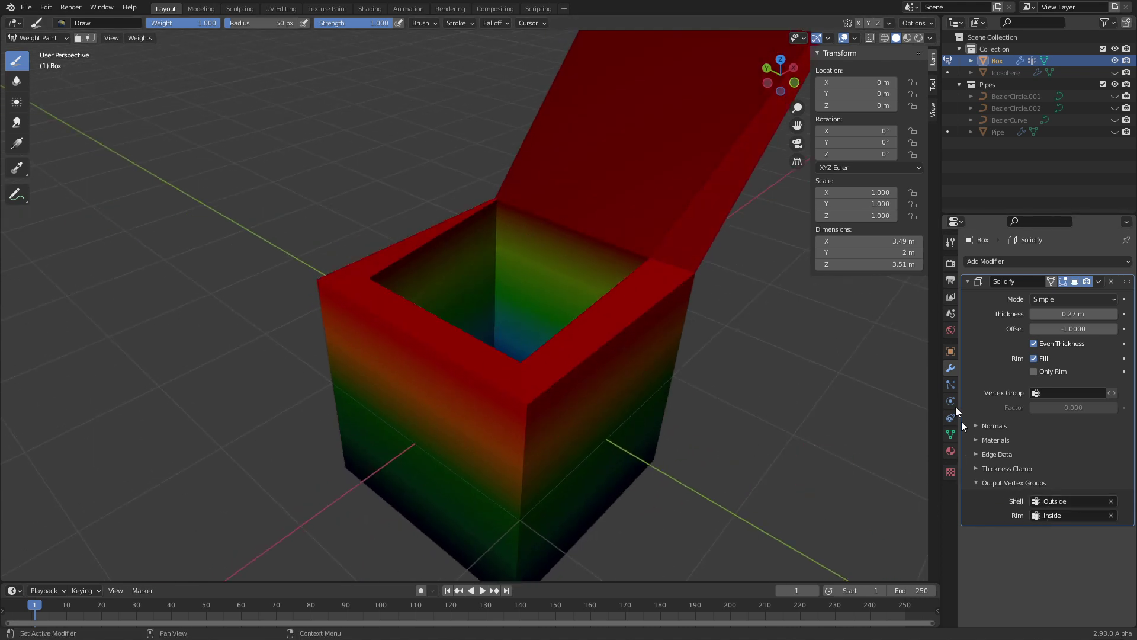
click(951, 434)
click(1008, 298)
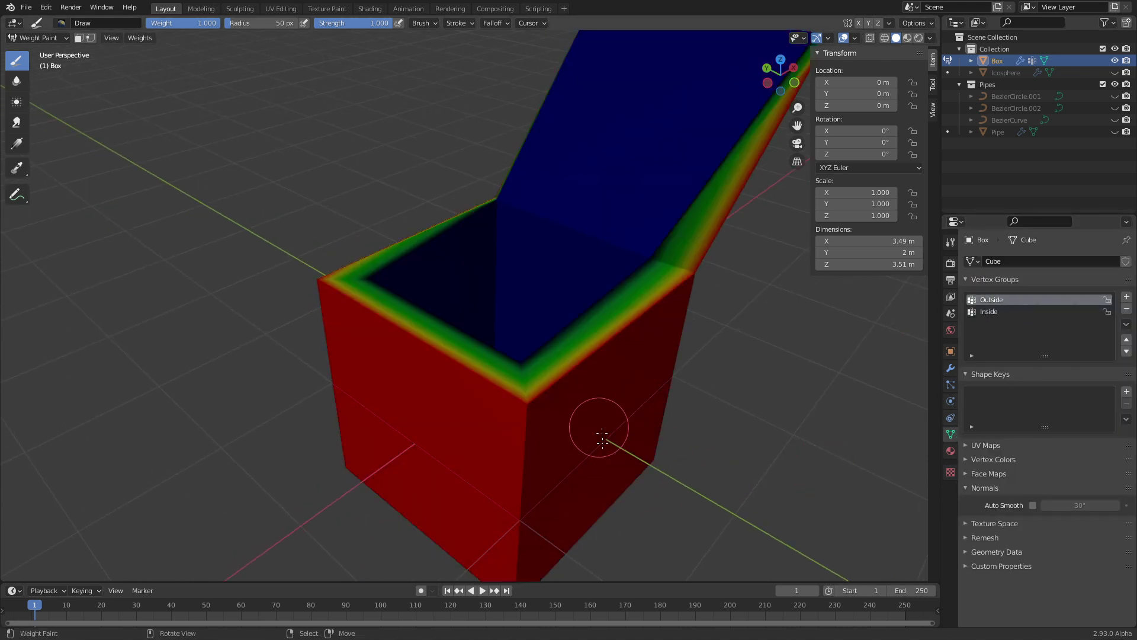
middle_drag(610, 445, 709, 367)
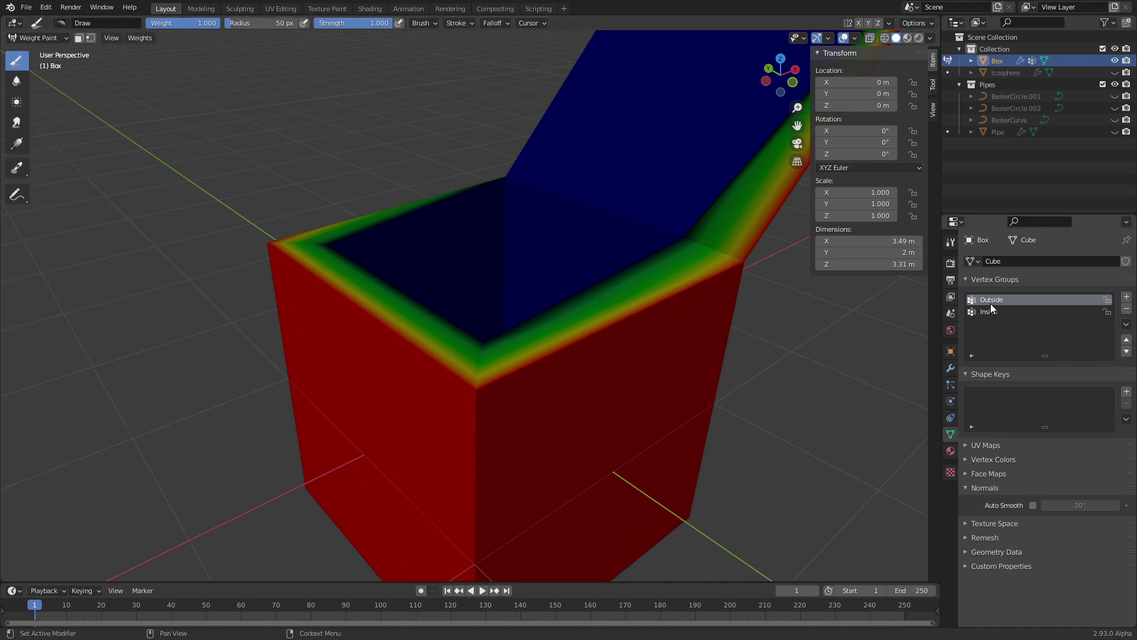
click(951, 368)
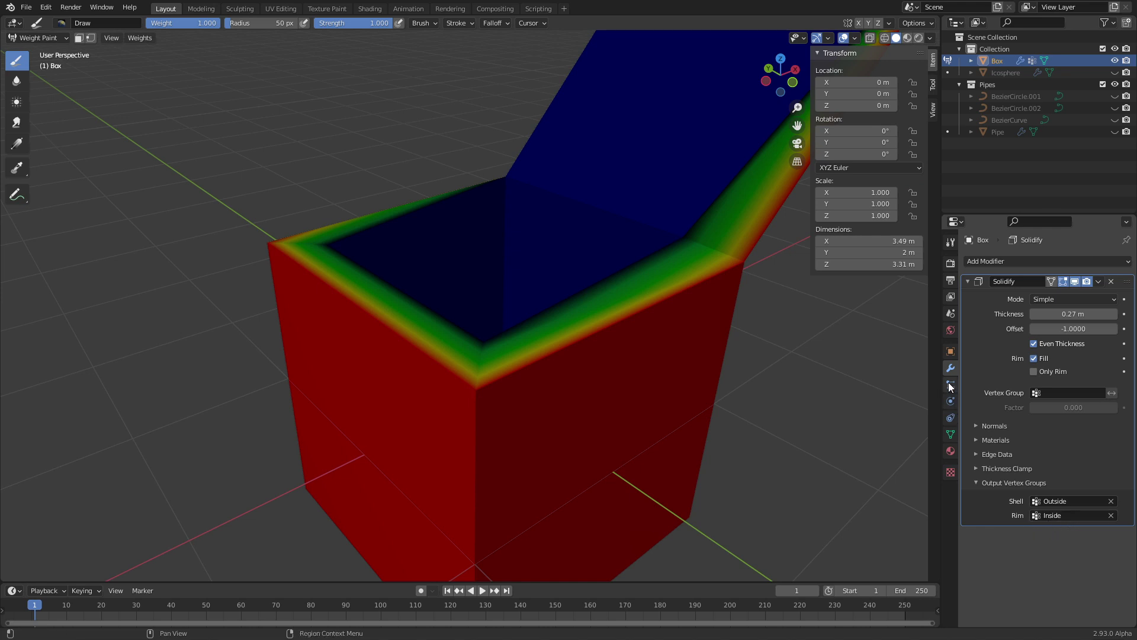
- Set the vertex group assignment weight to 0.5 in Edit Mode, then view the weights in Weight Paint
click(951, 434)
key(Tab)
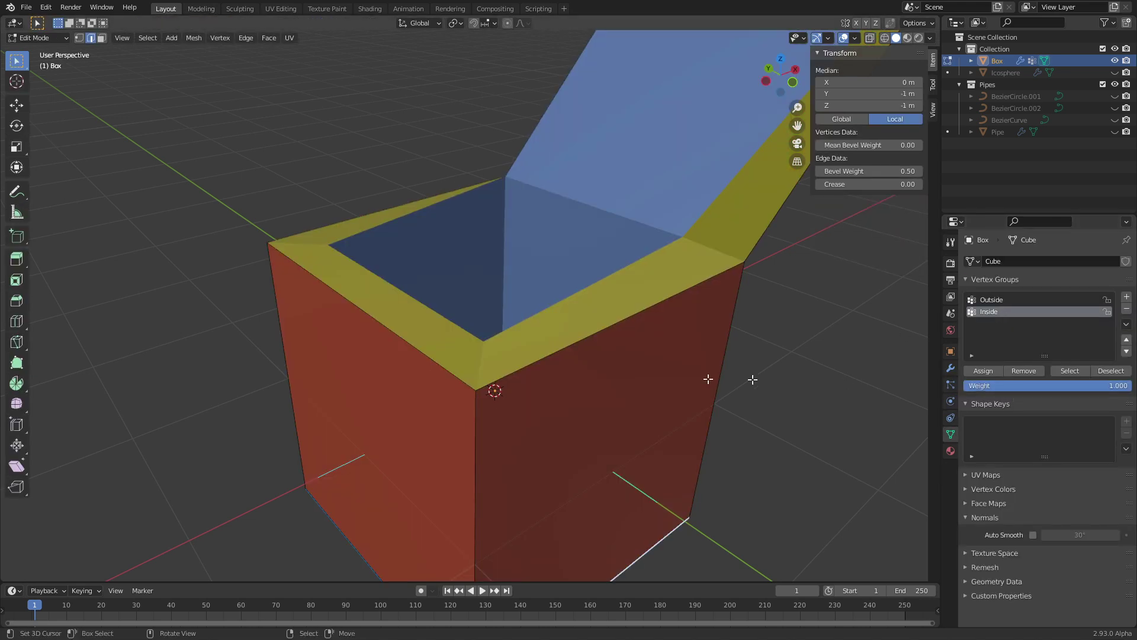
click(994, 388)
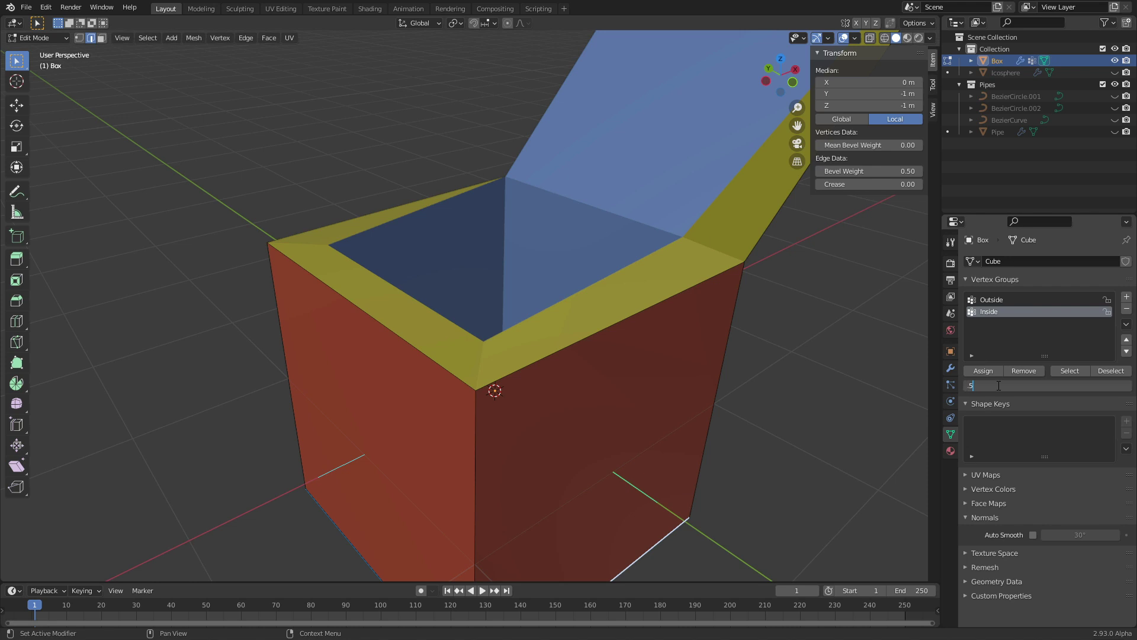
text(0.5)
key(Return)
click(657, 383)
key(a)
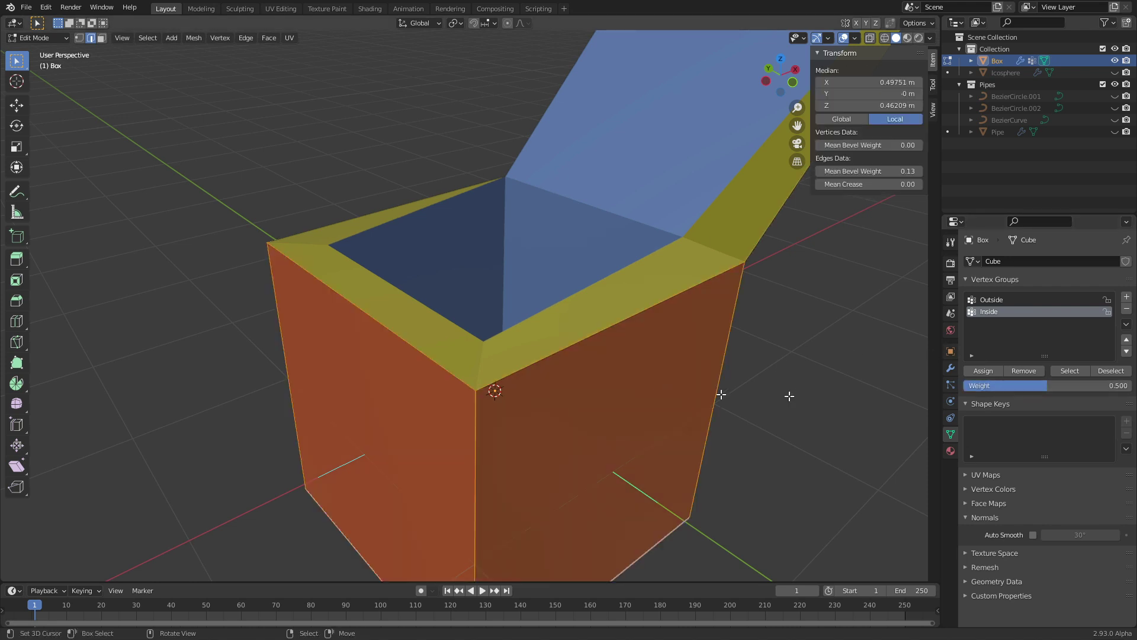
key(ctrl+Tab)
scroll(539, 475, down, 4)
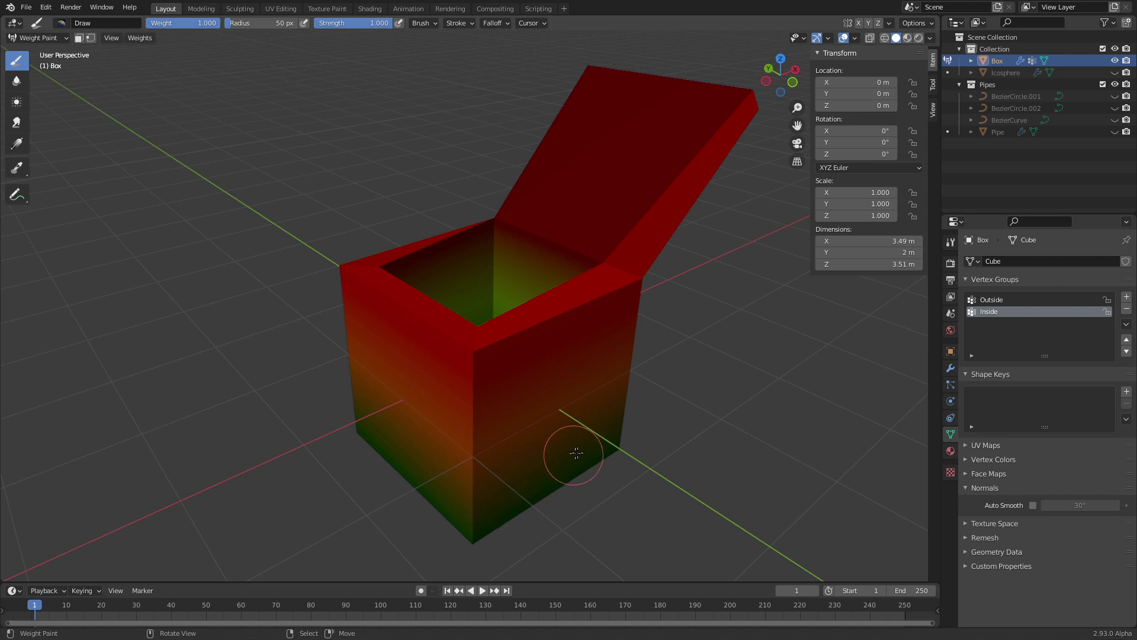
- Change the assignment weight to 0 and return to Weight Paint to check the Inside gradient
key(ctrl+Tab)
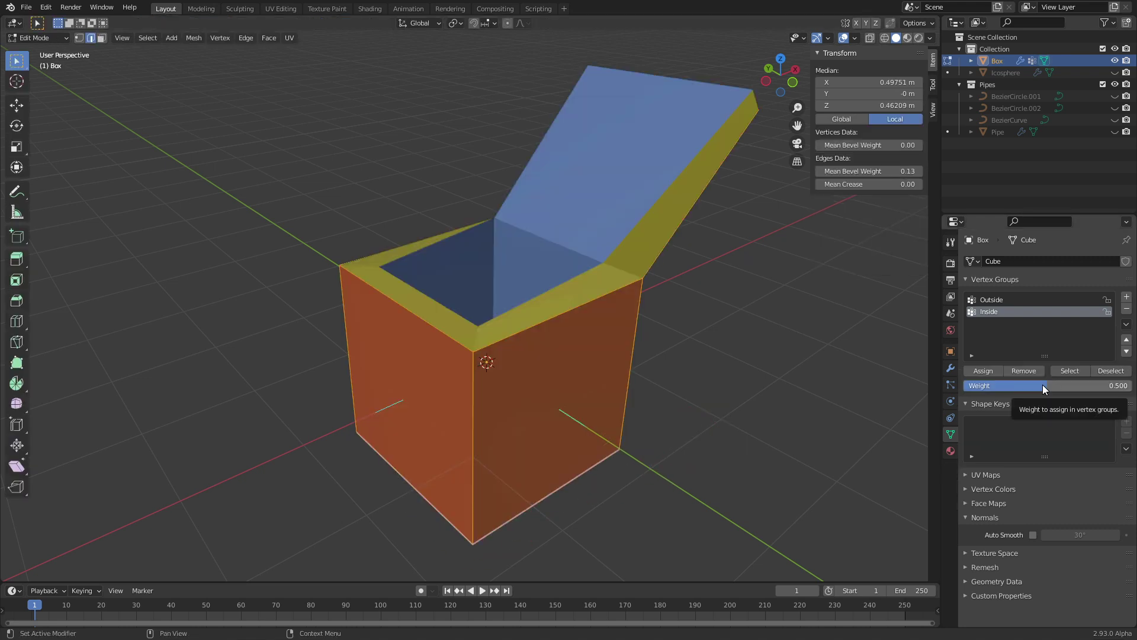
click(1047, 388)
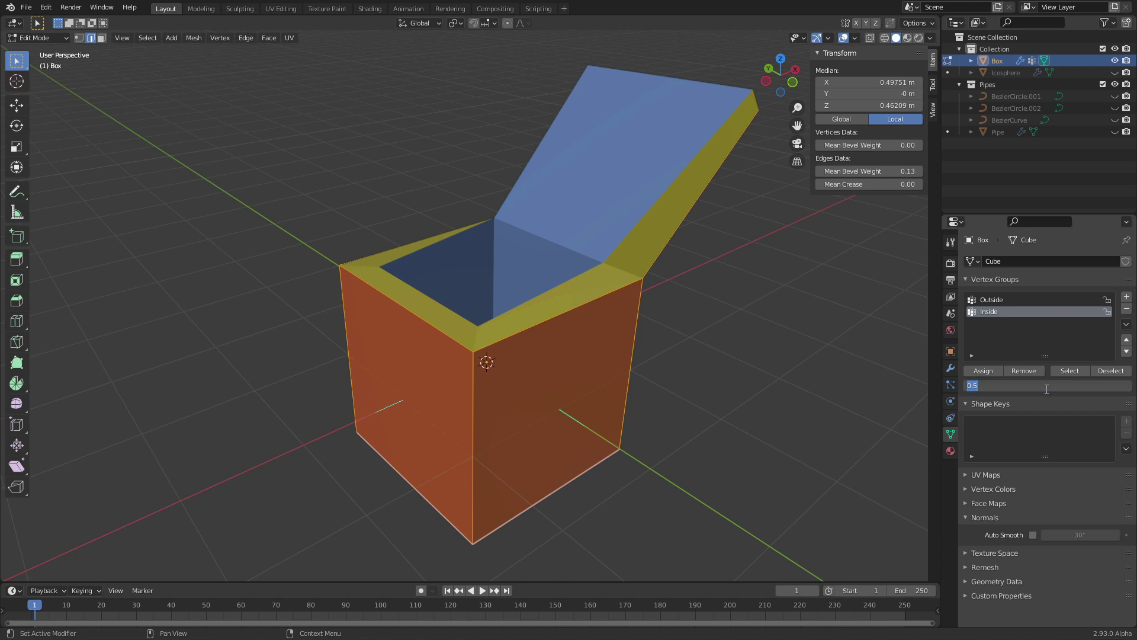
text(0)
key(Return)
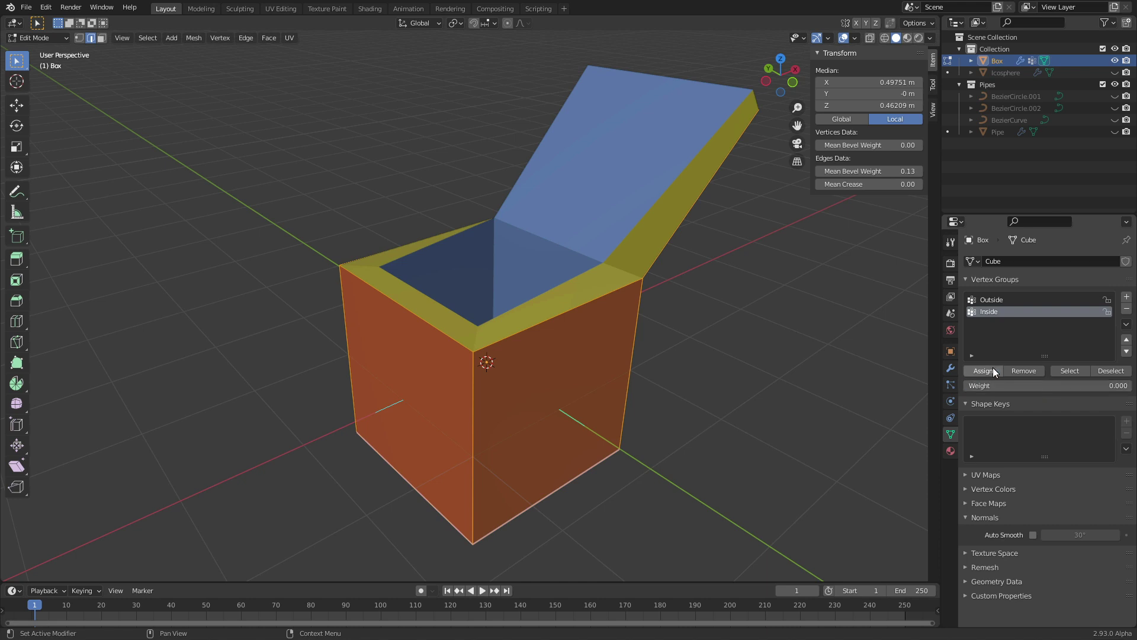
key(ctrl+Tab)
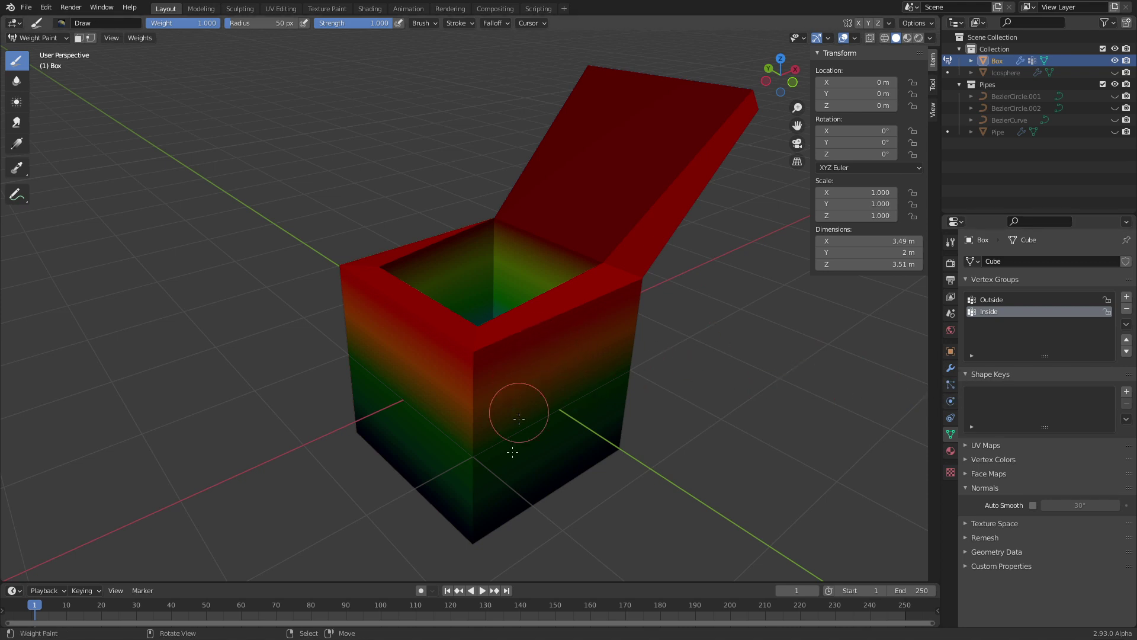
- Return to Edit Mode and make Outside the active vertex group
key(Tab)
key(Tab)
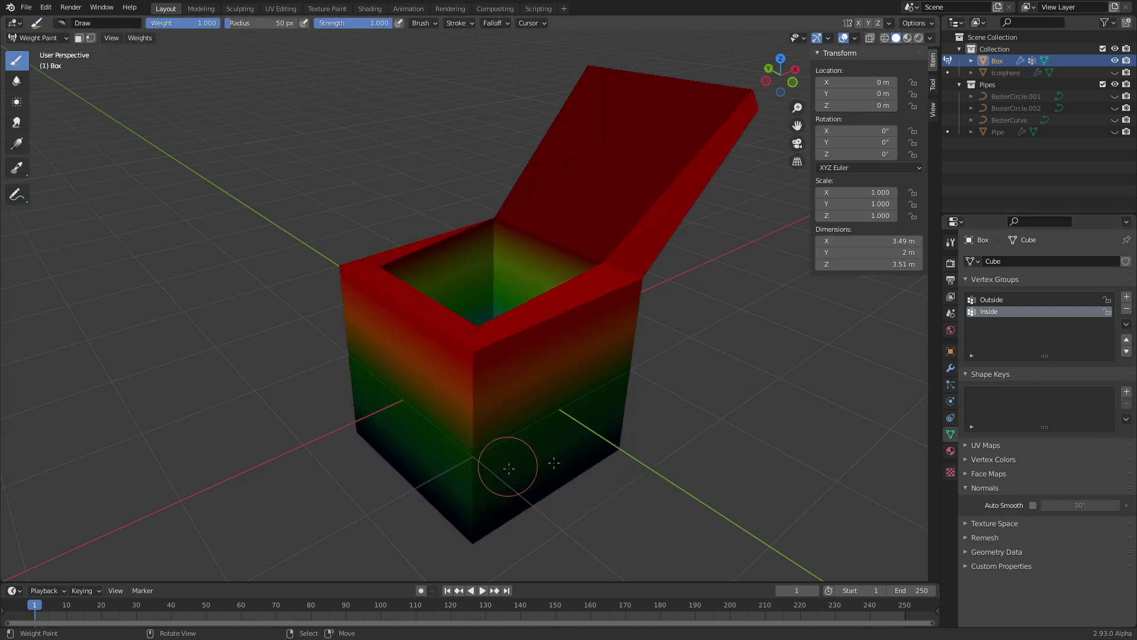
click(950, 368)
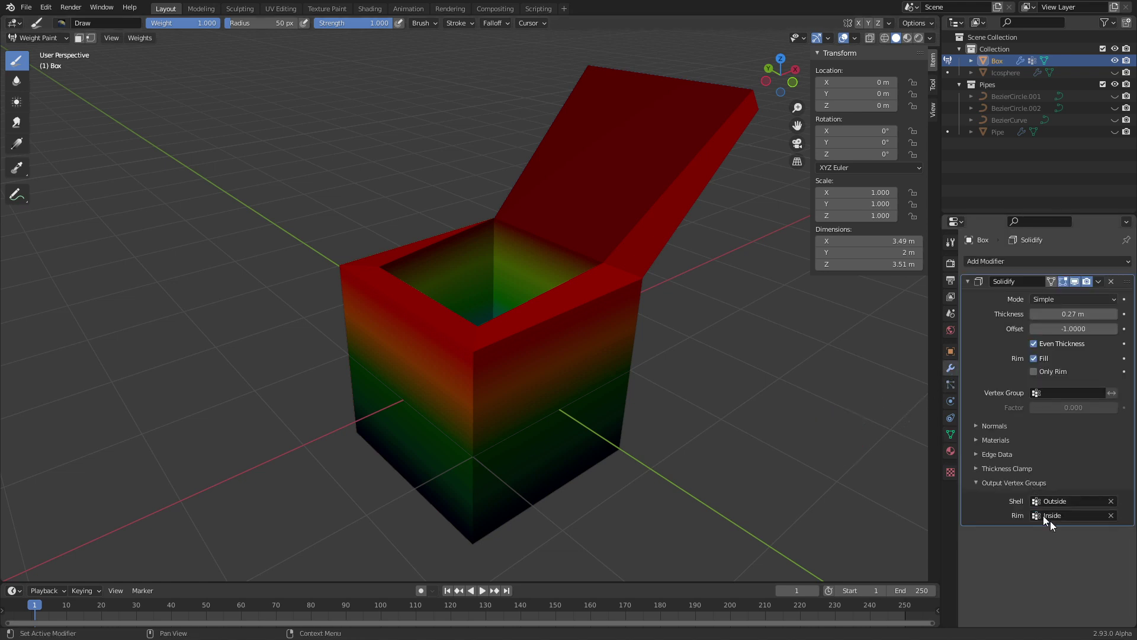
click(951, 434)
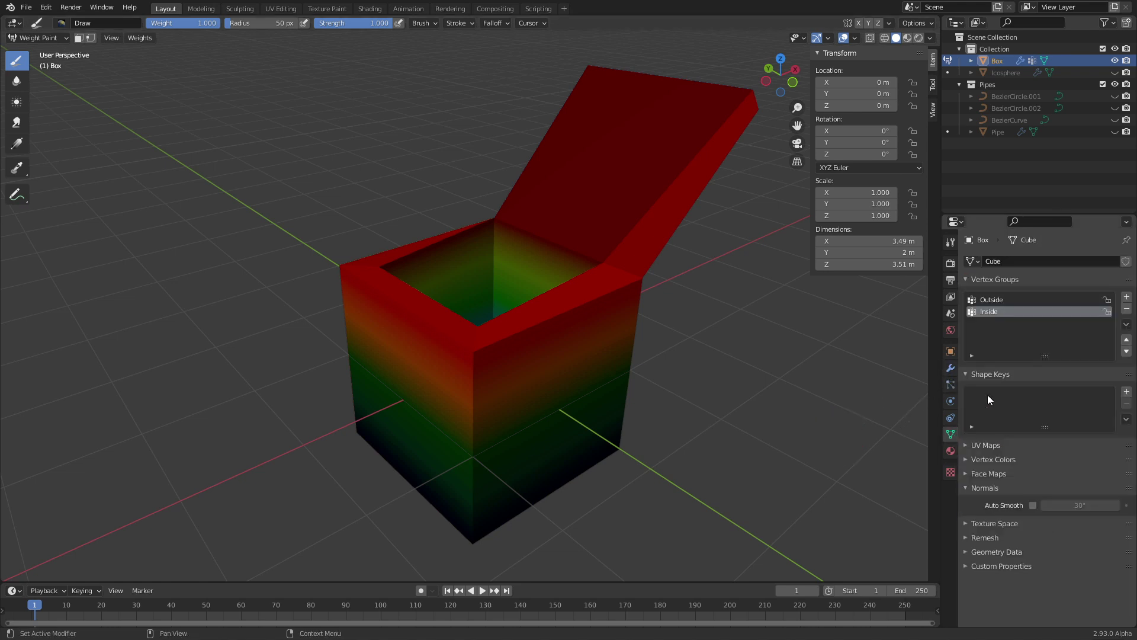
click(1001, 299)
click(950, 368)
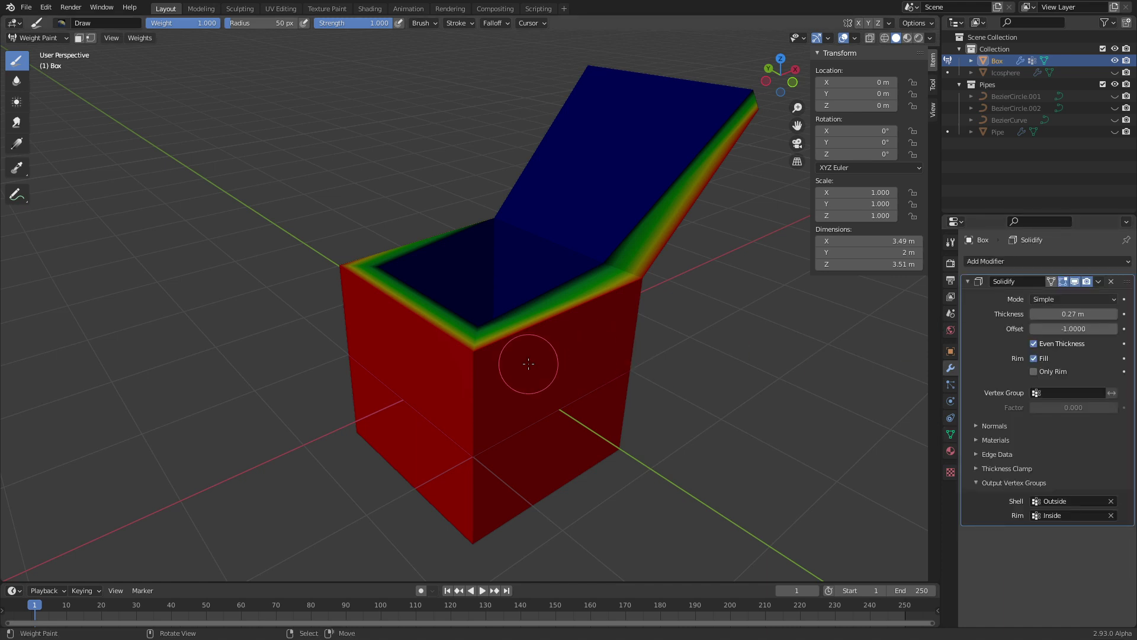
- Add a Wave modifier limited to the Inside group, then undo it and head to Object Mode
click(999, 262)
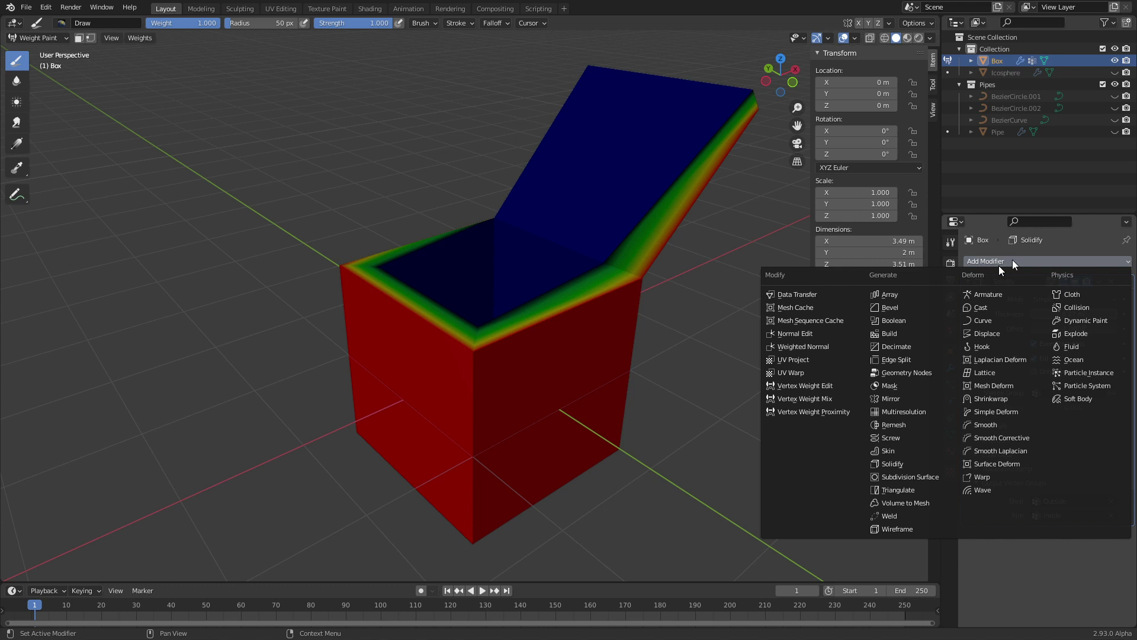
click(997, 491)
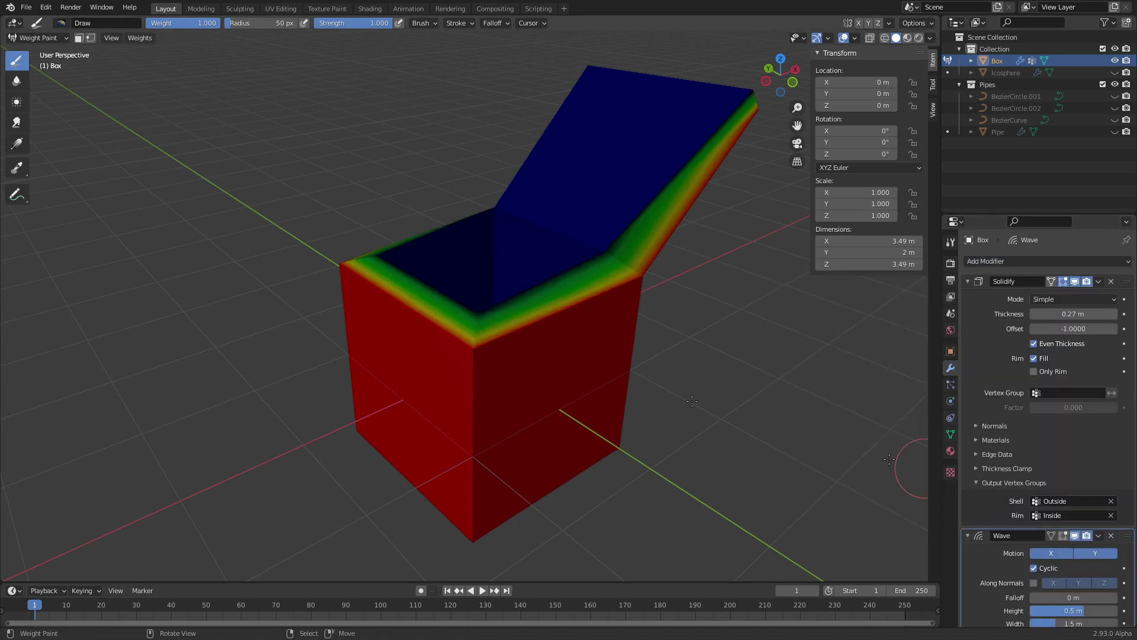
scroll(1086, 498, down, 3)
click(1067, 574)
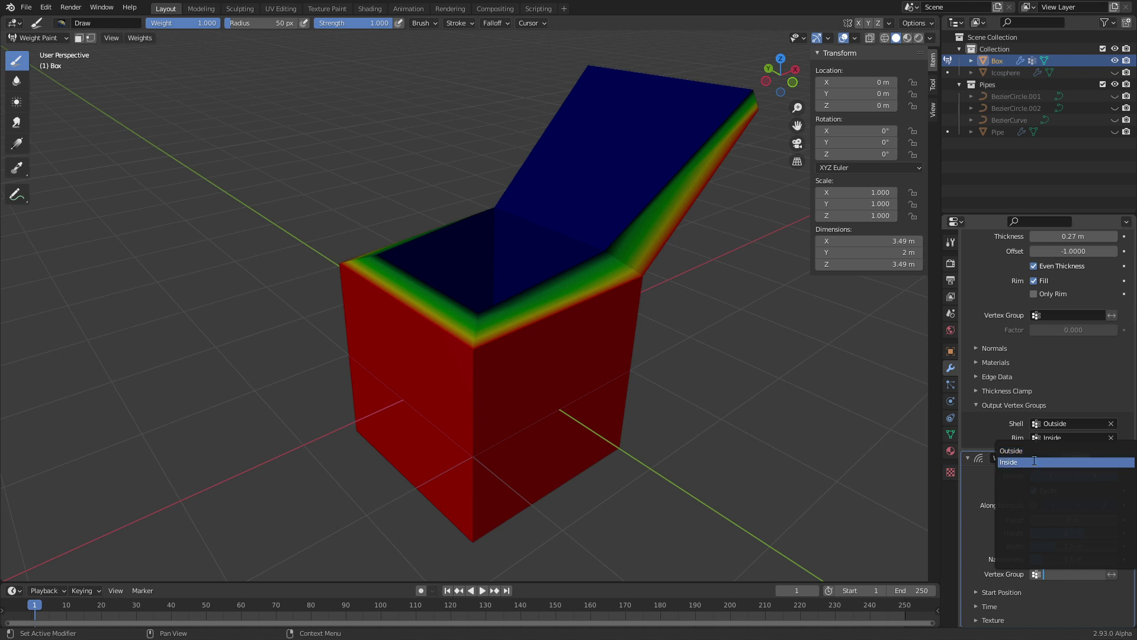
click(1034, 461)
key(ctrl+Tab)
key(ctrl+z)
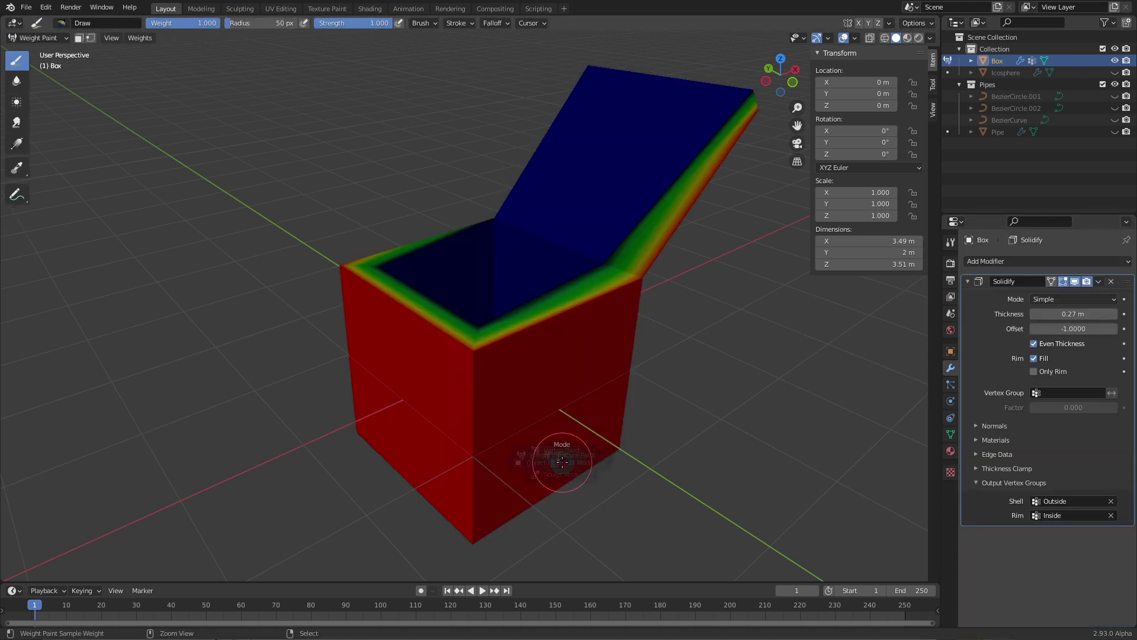
key(ctrl+Tab)
- In Object Mode, add a Wave modifier to the box and preview it across frames
click(468, 461)
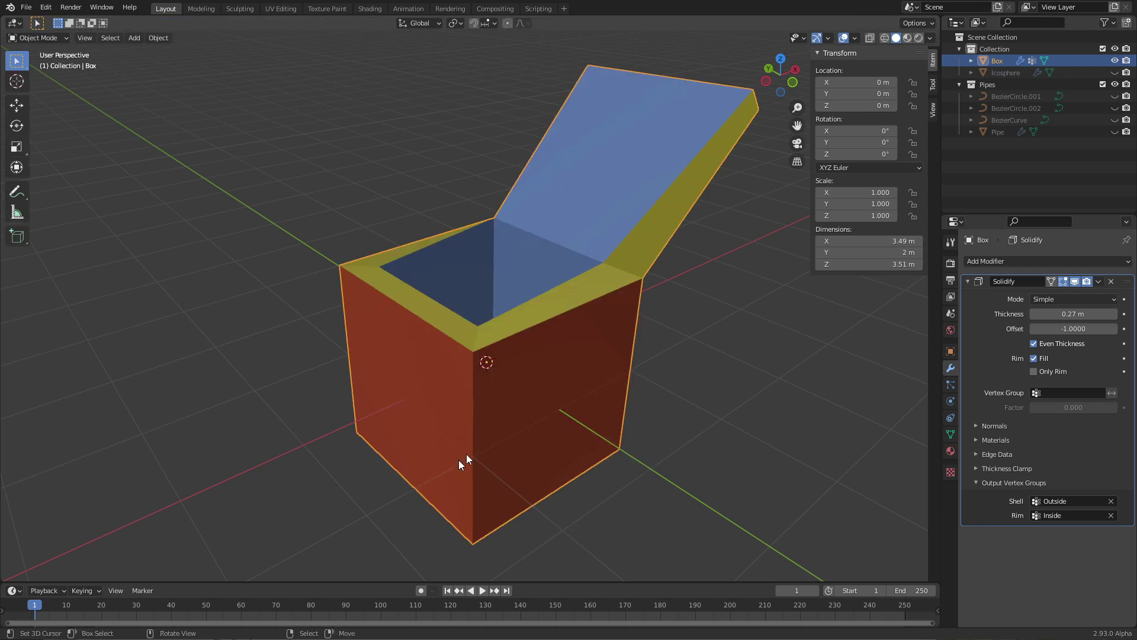
click(1002, 262)
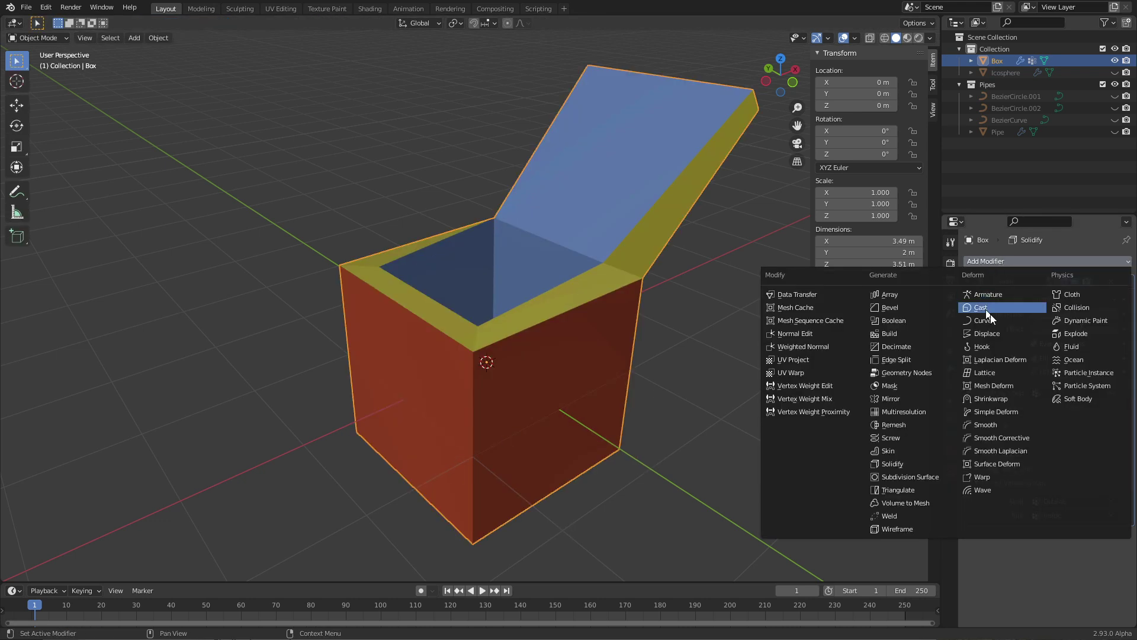
click(982, 490)
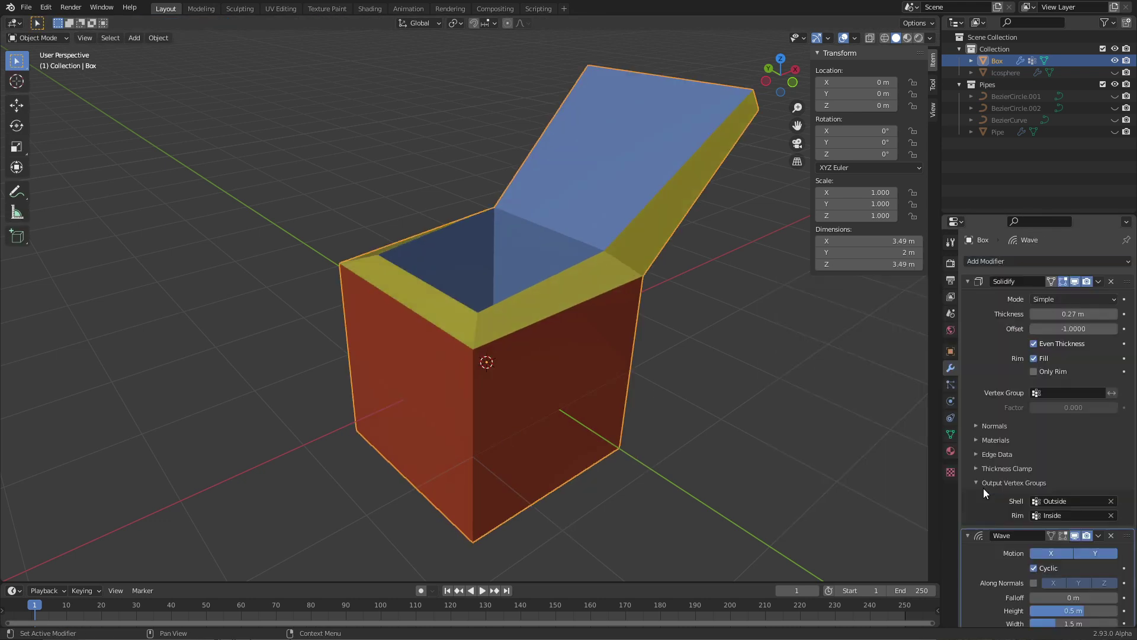
scroll(1003, 559, down, 3)
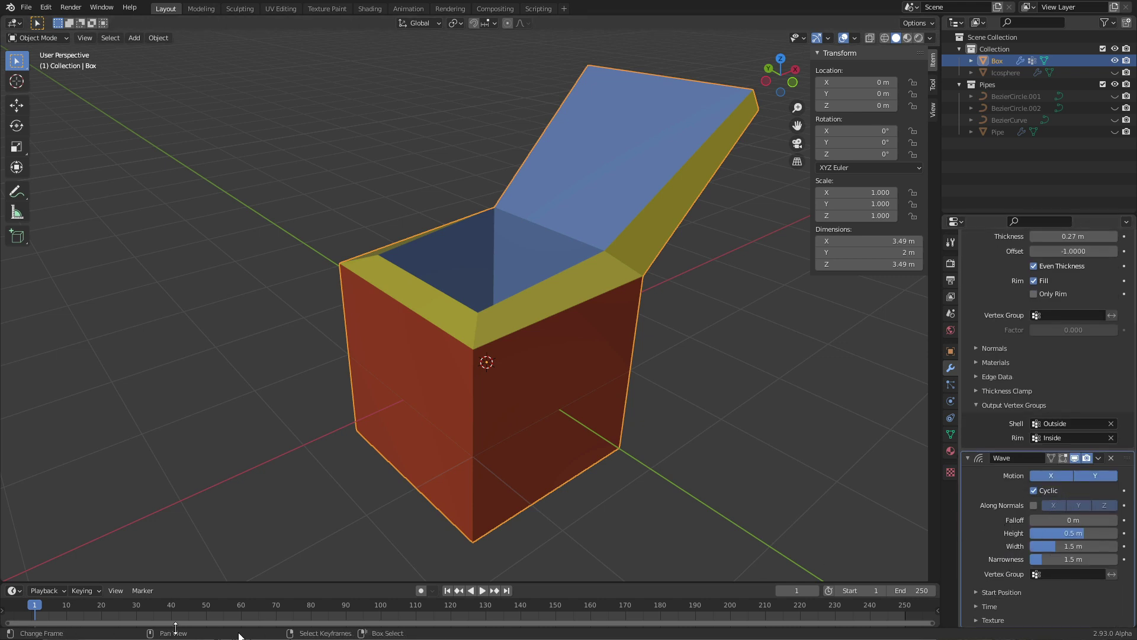
key(space)
drag(98, 616, 143, 604)
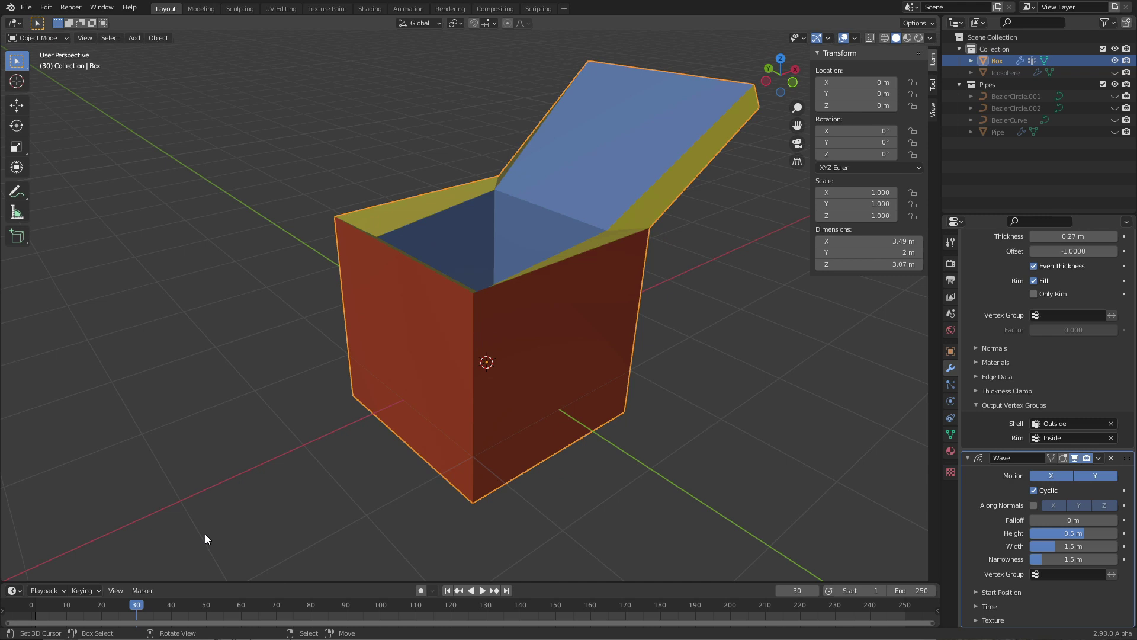
key(Escape)
- Limit the Wave modifier to the Inside vertex group and play it back to check the lid
click(1041, 575)
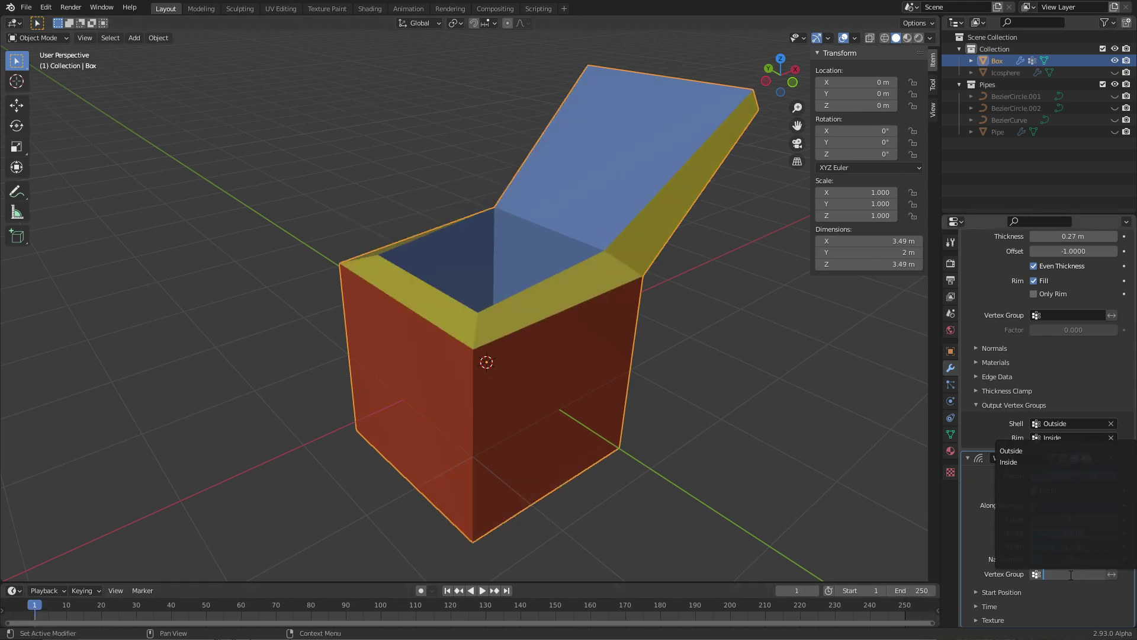
click(1038, 462)
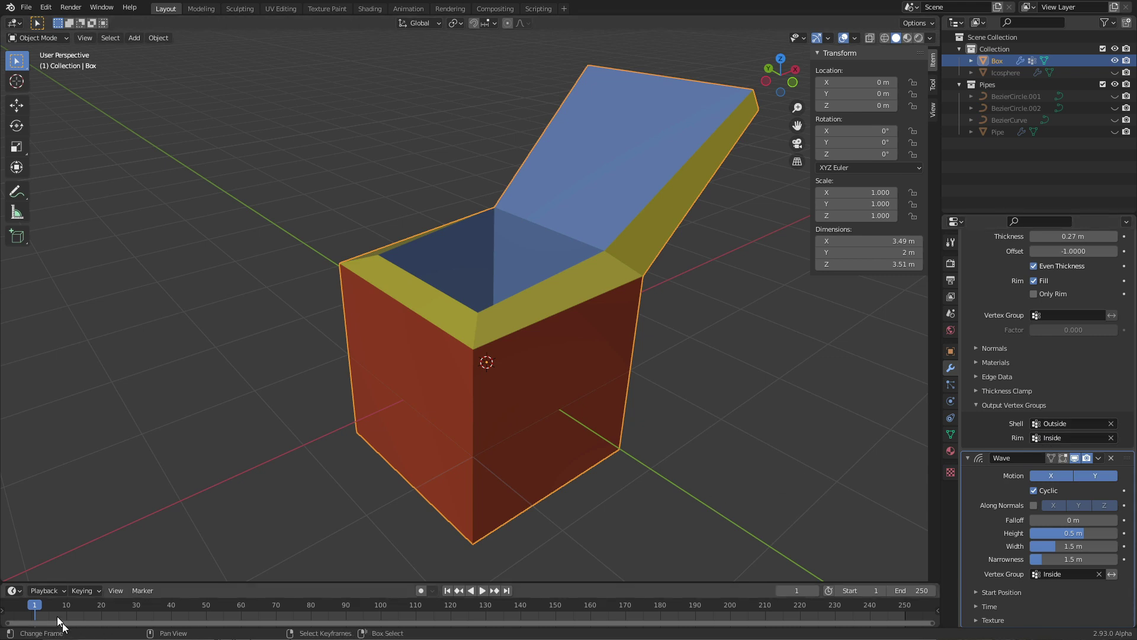
key(space)
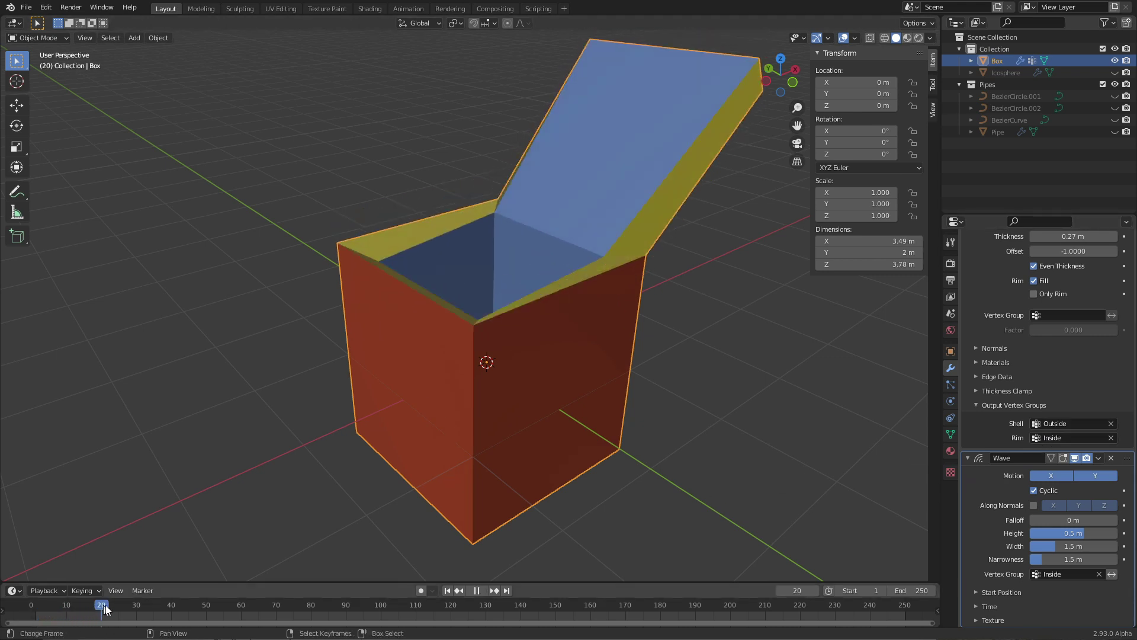
drag(202, 609, 142, 608)
key(space)
- Switch the Wave vertex group to Outside and scrub the timeline to watch the lid wave
click(1046, 575)
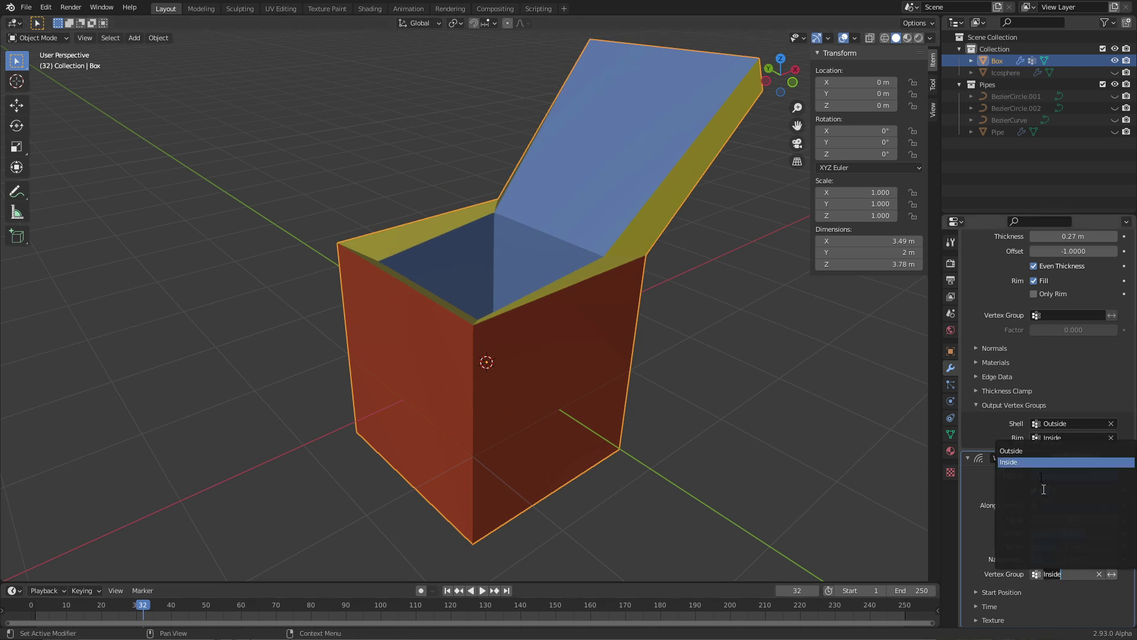
click(1013, 451)
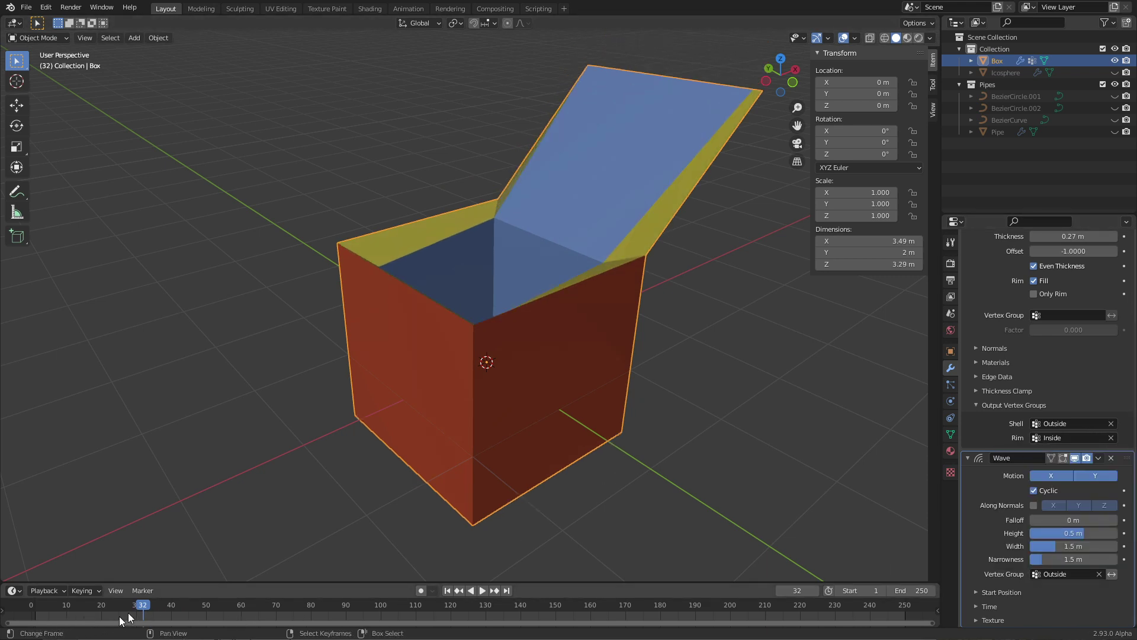
drag(128, 613, 195, 610)
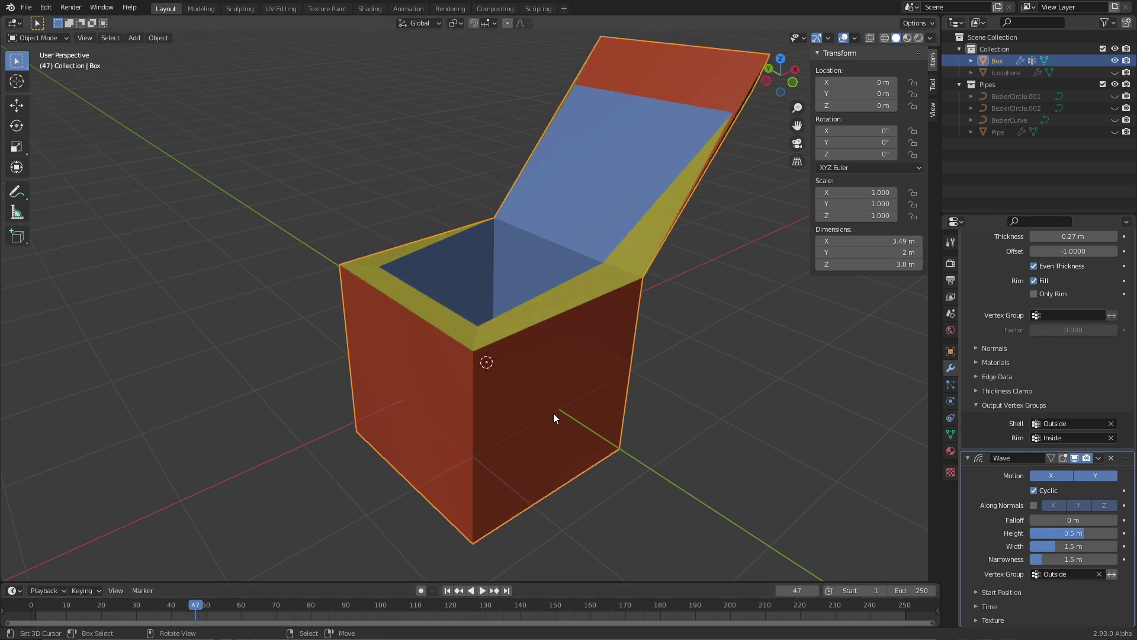
scroll(1079, 385, up, 3)
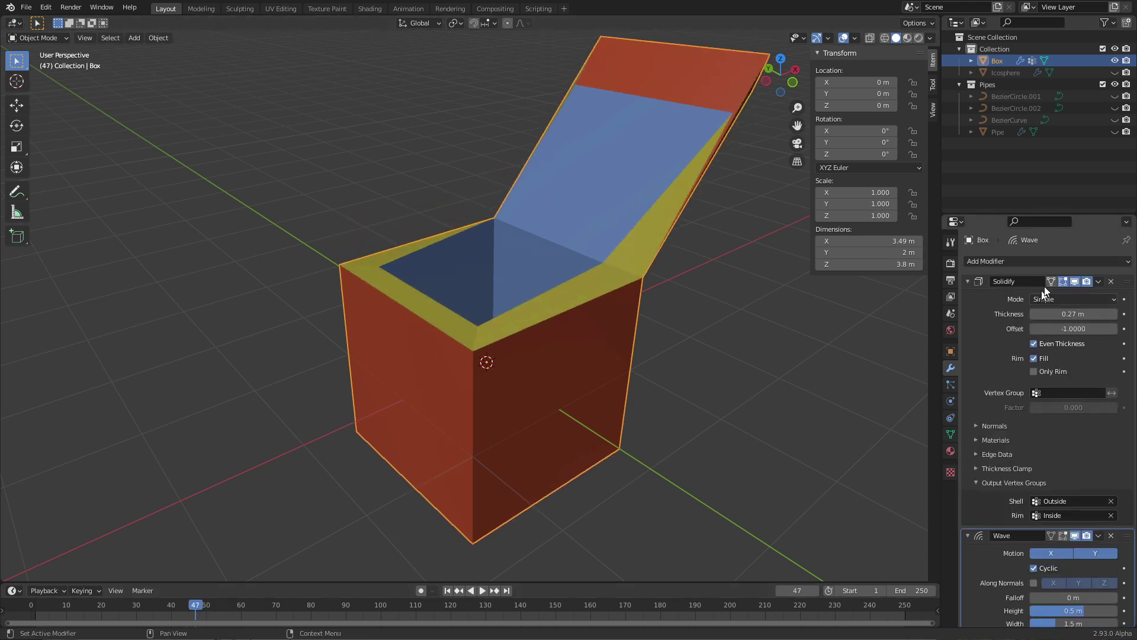
click(1047, 301)
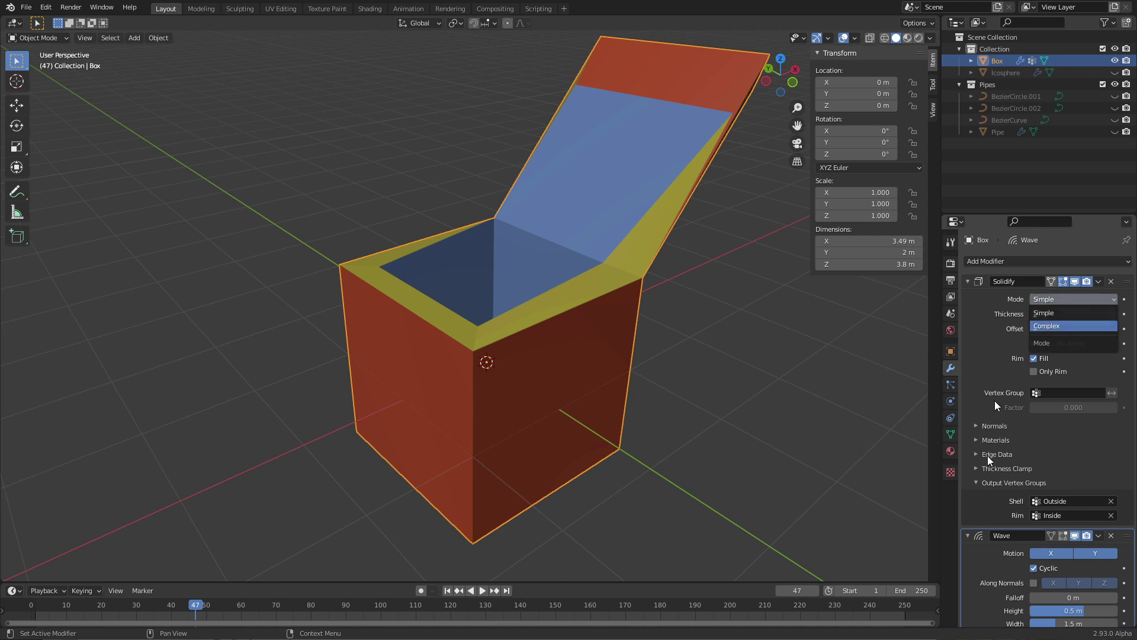
click(1056, 330)
click(994, 468)
click(1015, 471)
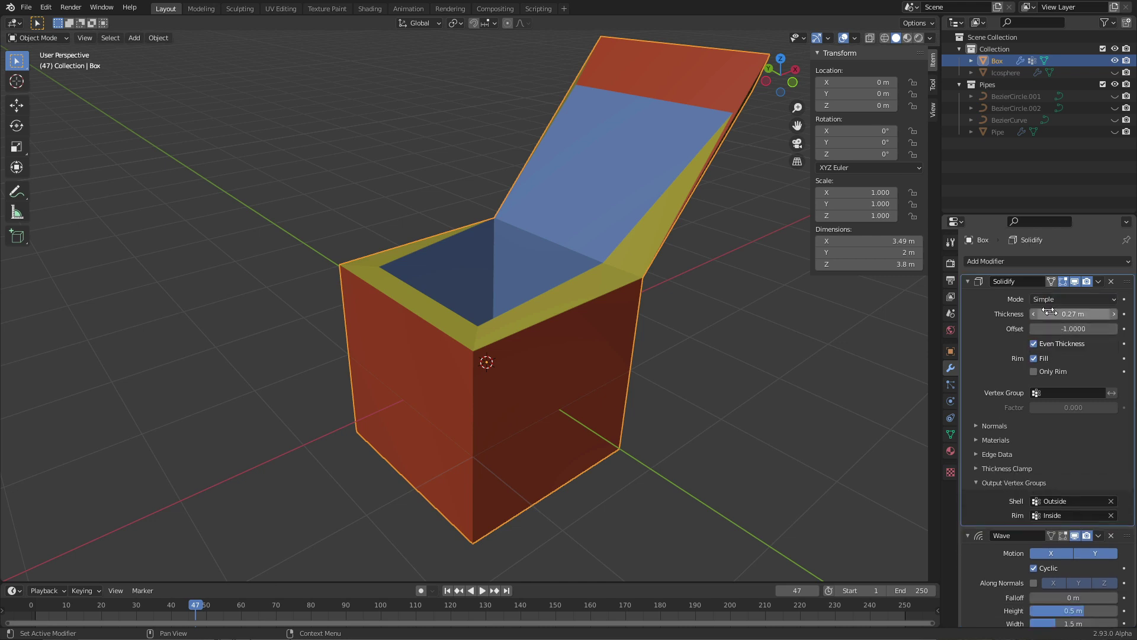